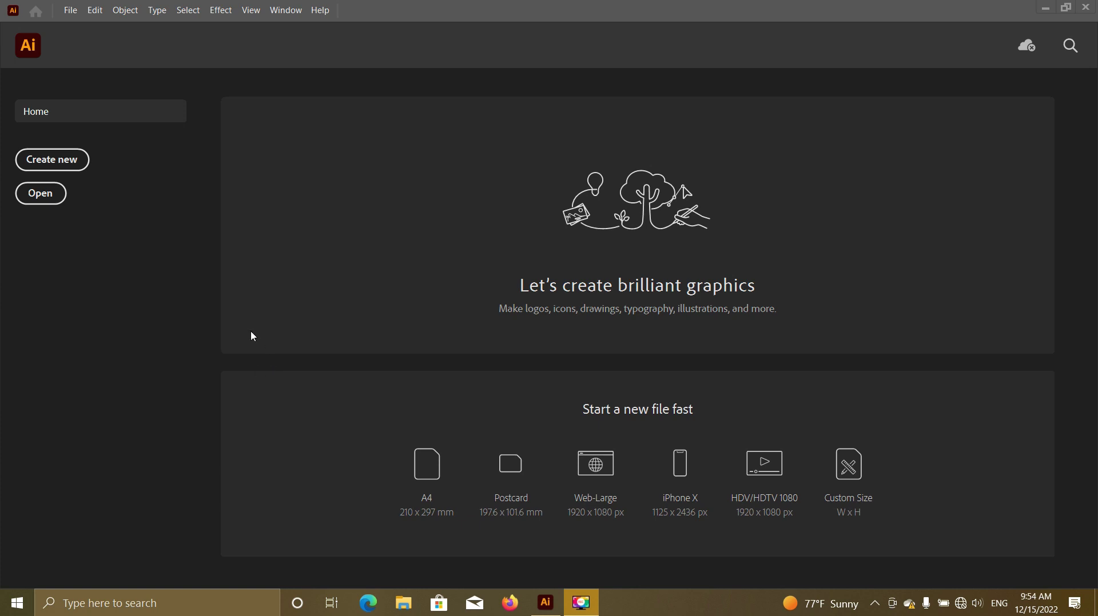
# Step: Create a new A4 document named 'sample logo' with a single portrait artboard
pyautogui.click(84, 164)
pyautogui.click(84, 164)
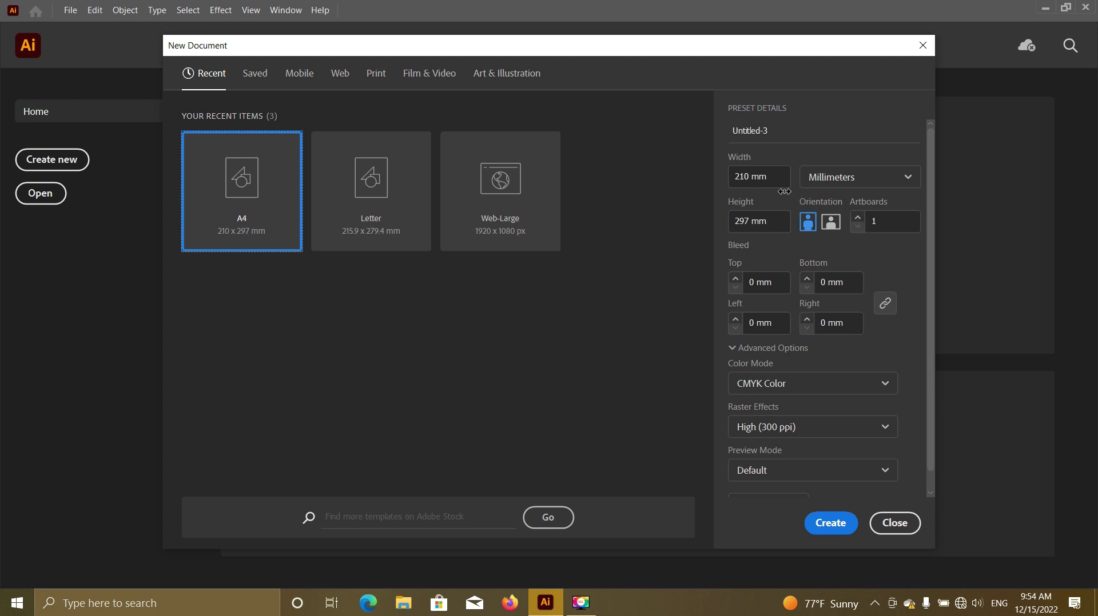
pyautogui.moveTo(801, 125); pyautogui.dragTo(725, 132)
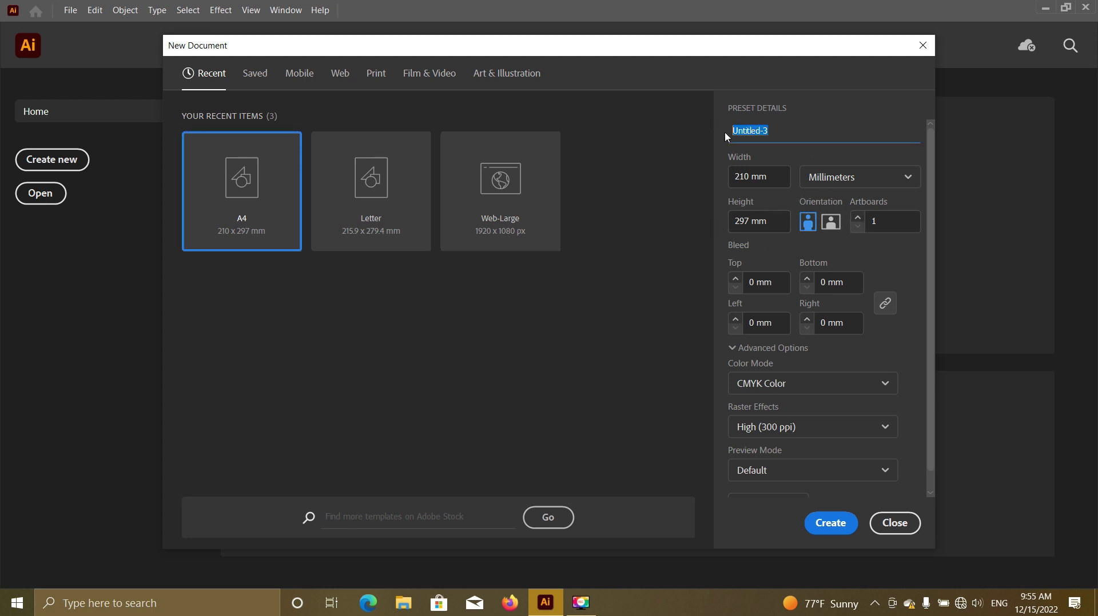
pyautogui.write('sam')
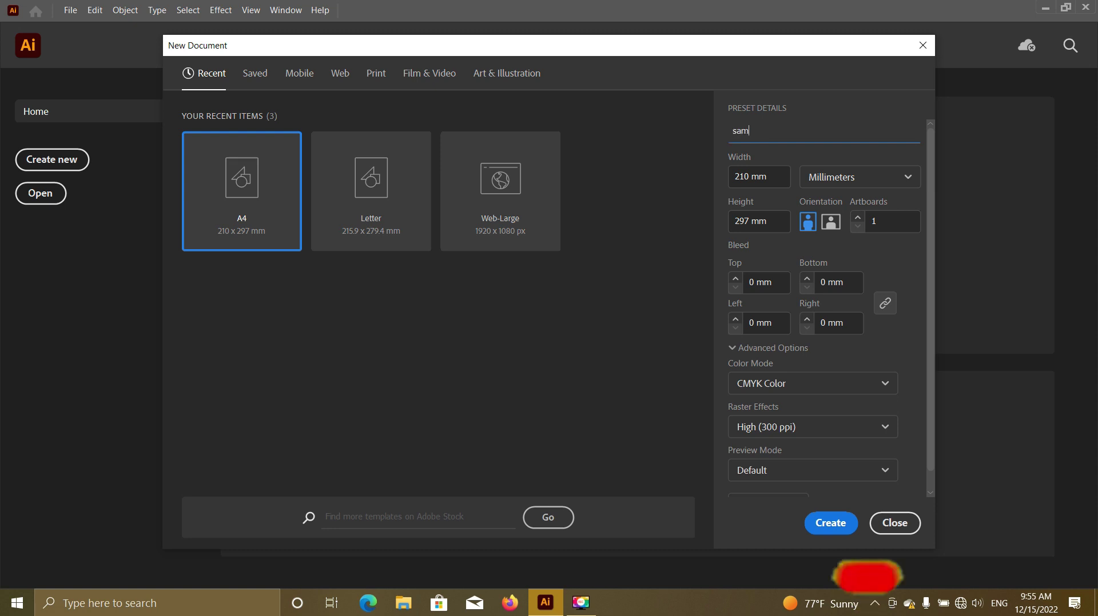
pyautogui.write('ple lo')
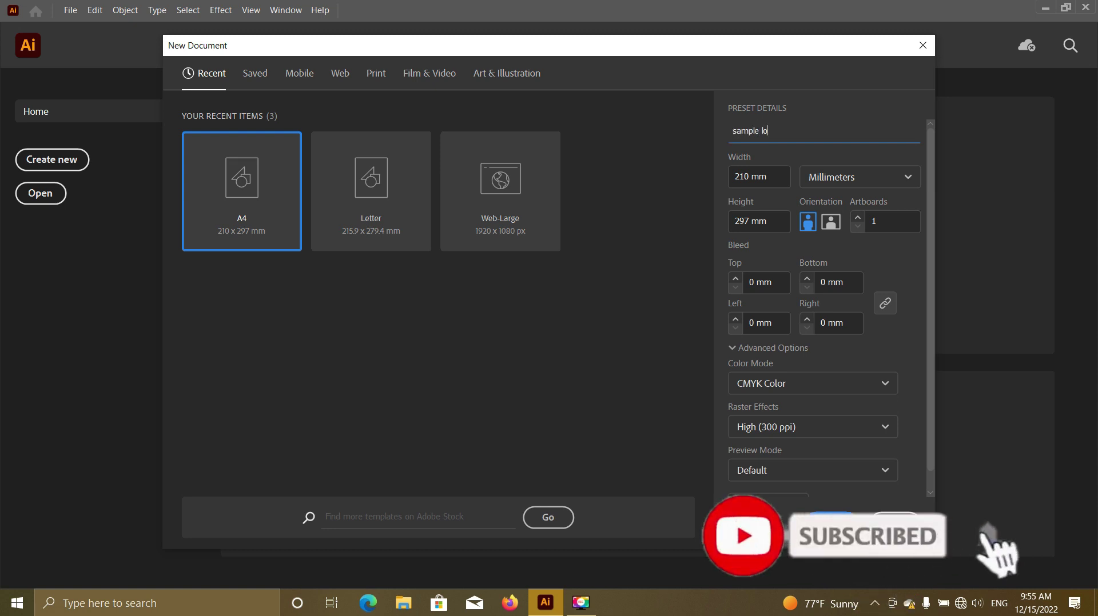
pyautogui.write('go')
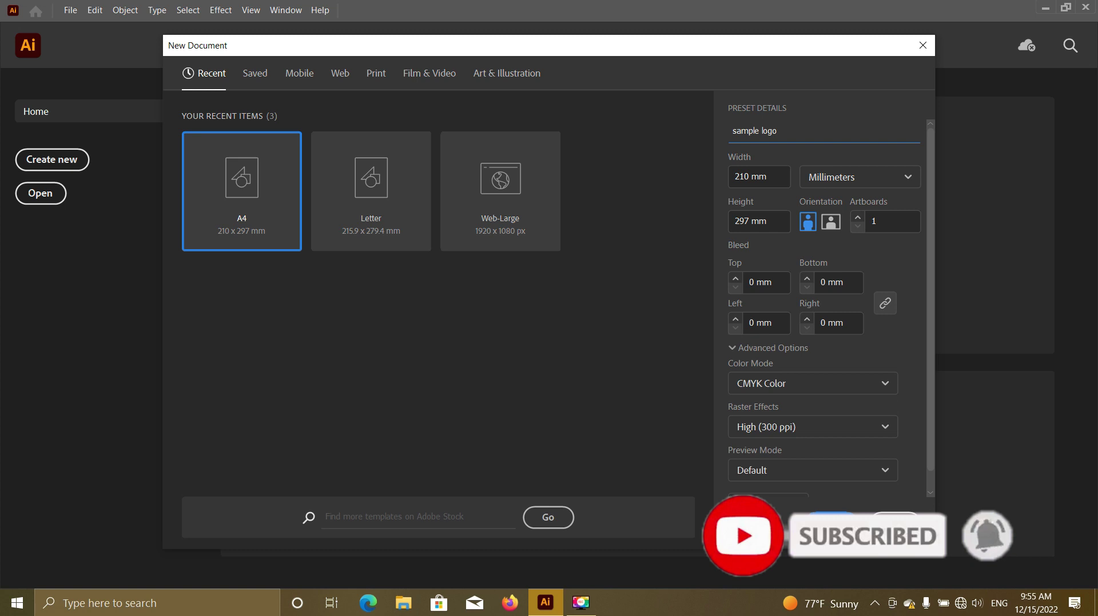
pyautogui.click(826, 523)
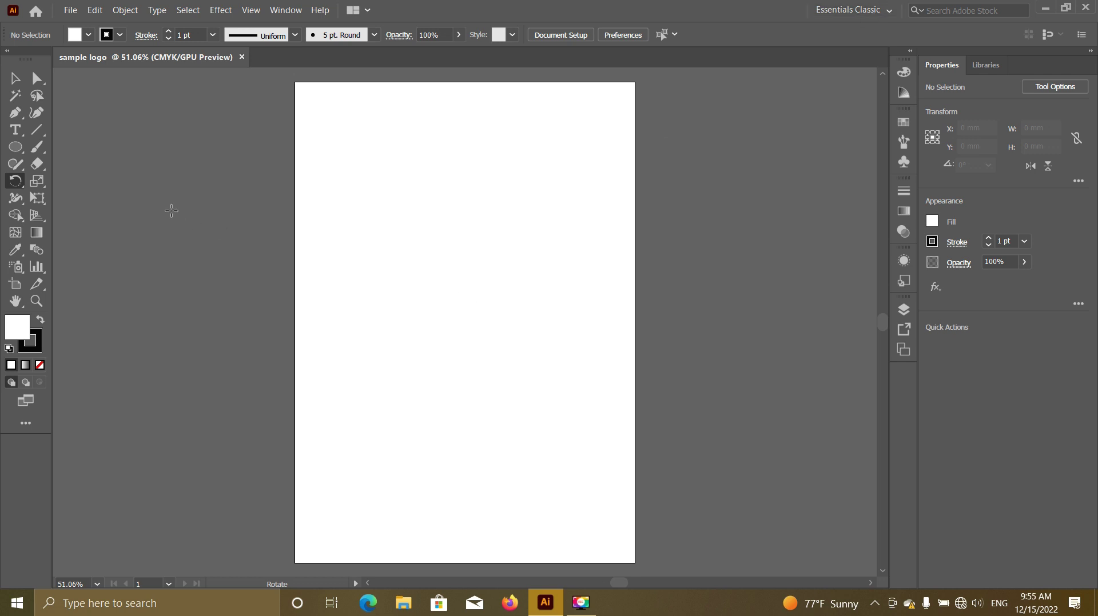
# Step: Draw a circle of about 79.7 mm diameter with fill set to None and a black 1 pt stroke
pyautogui.click(15, 148)
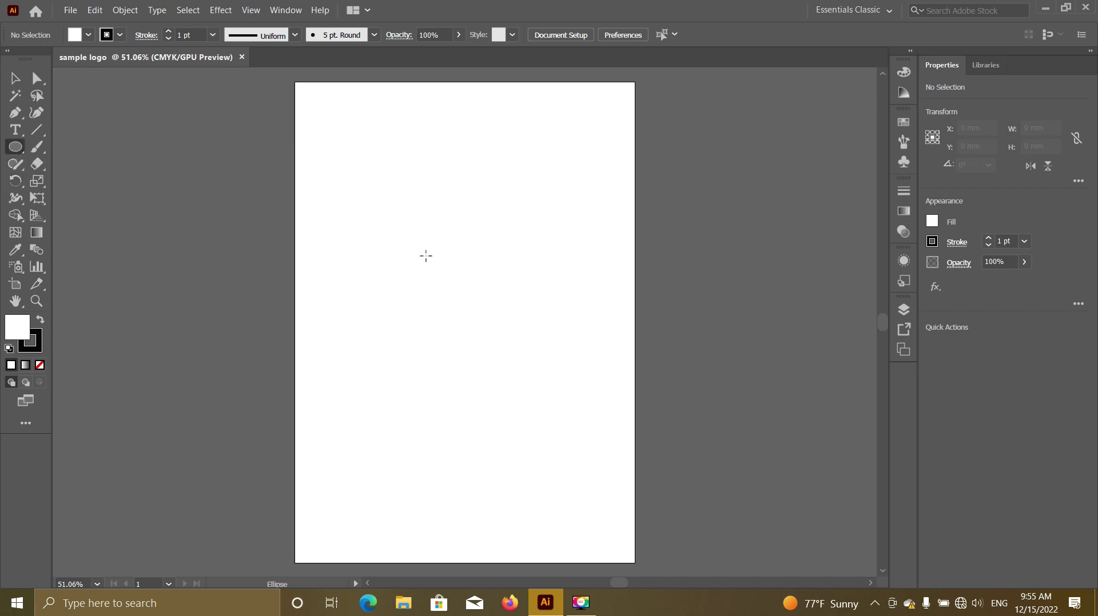
pyautogui.click(429, 257)
pyautogui.click(503, 323)
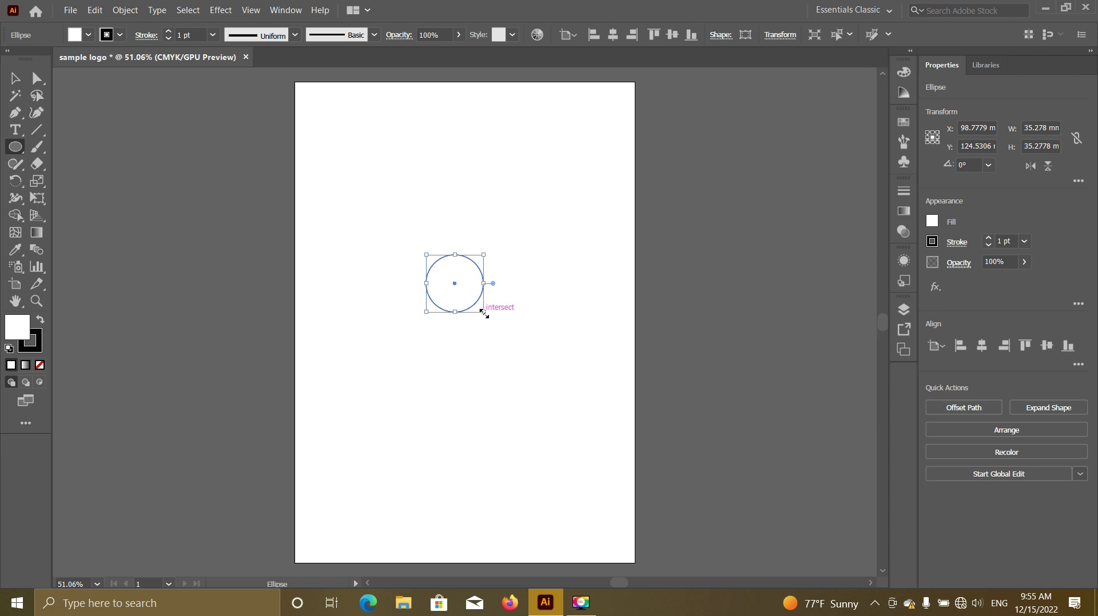
pyautogui.moveTo(484, 314); pyautogui.dragTo(521, 349)
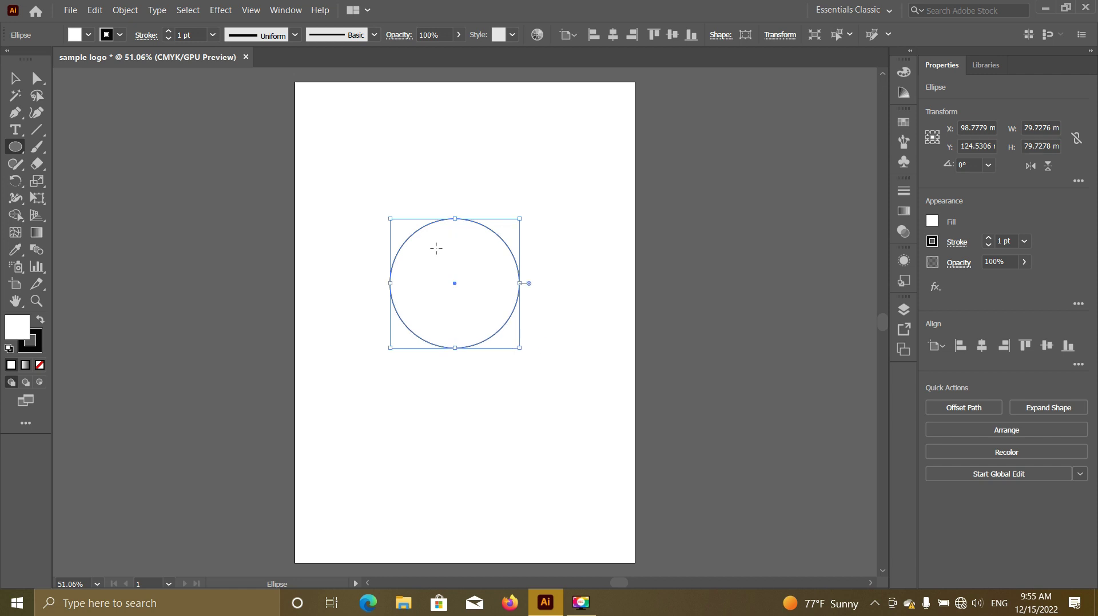
pyautogui.click(88, 35)
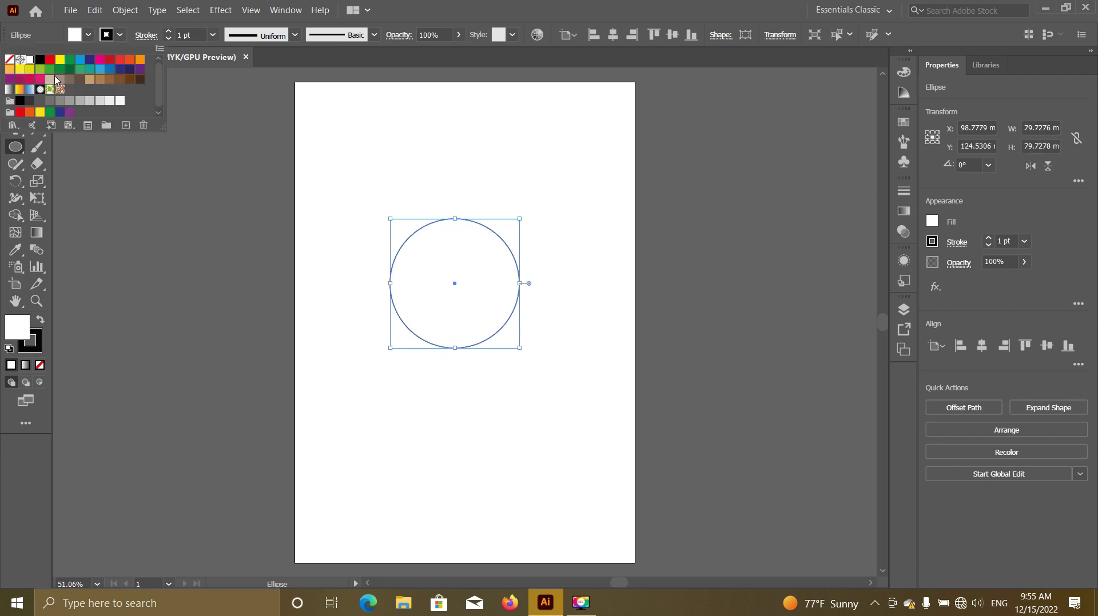
pyautogui.click(10, 59)
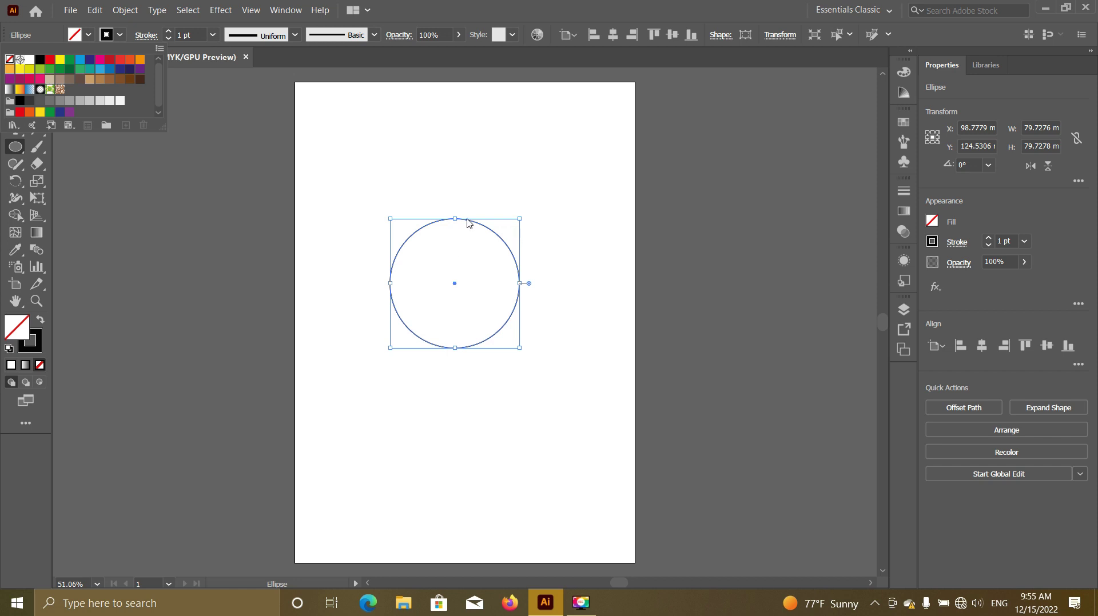
pyautogui.press('Escape')
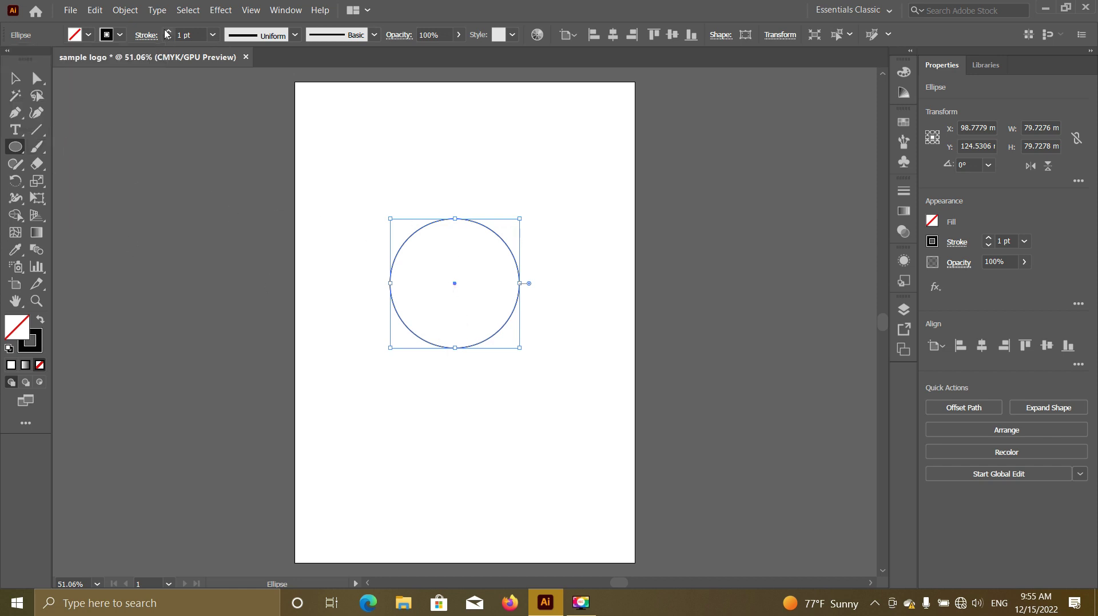
# Step: Paste a copy of the circle in front and shrink it to about 27.5 mm around the same centre
pyautogui.click(95, 9)
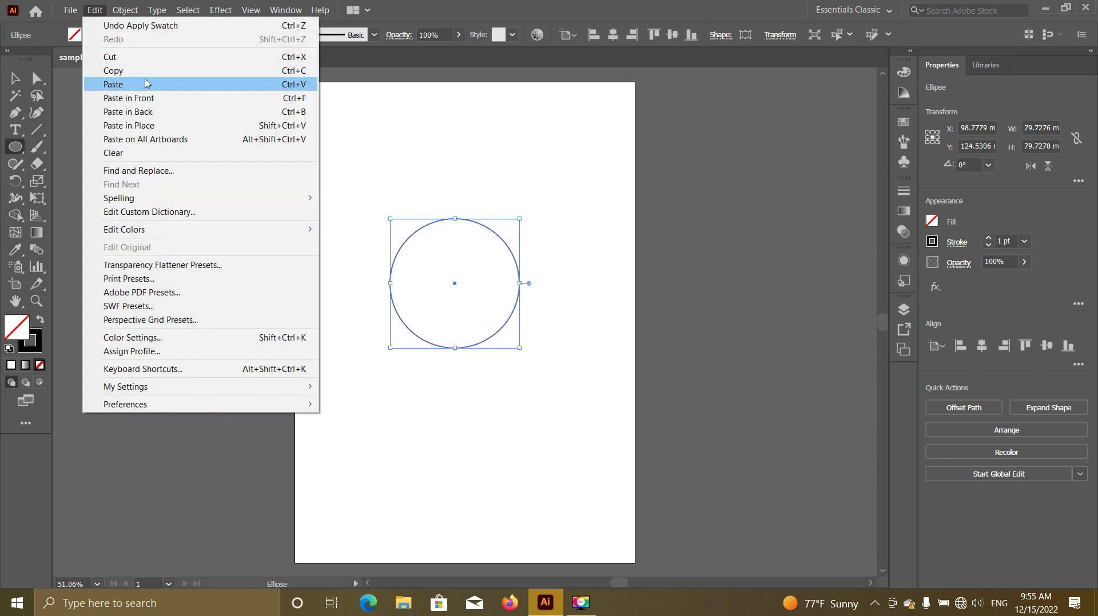
pyautogui.click(152, 71)
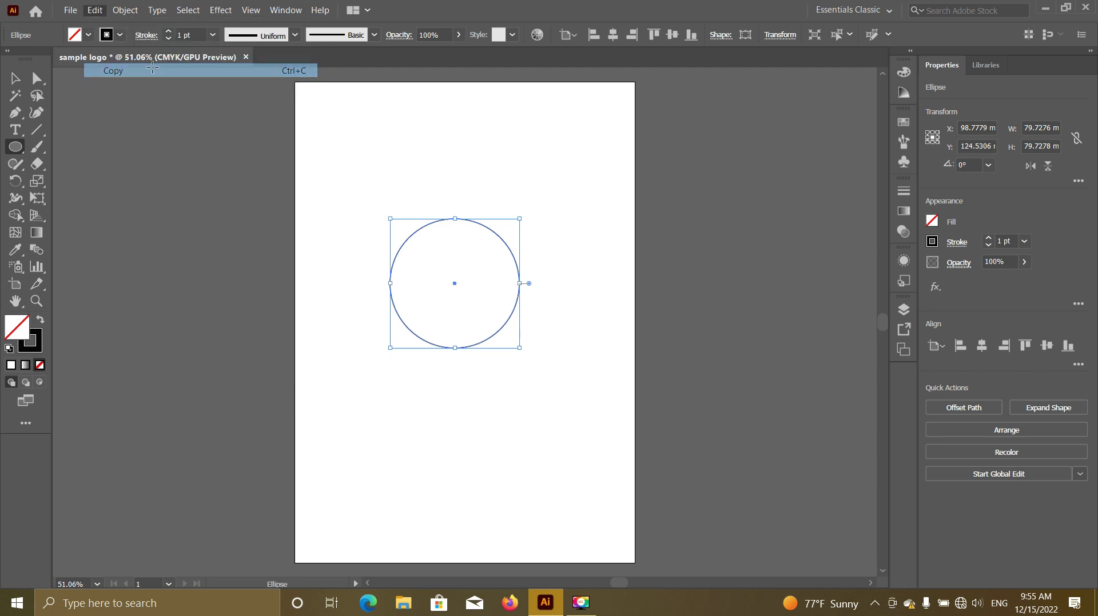
pyautogui.click(100, 15)
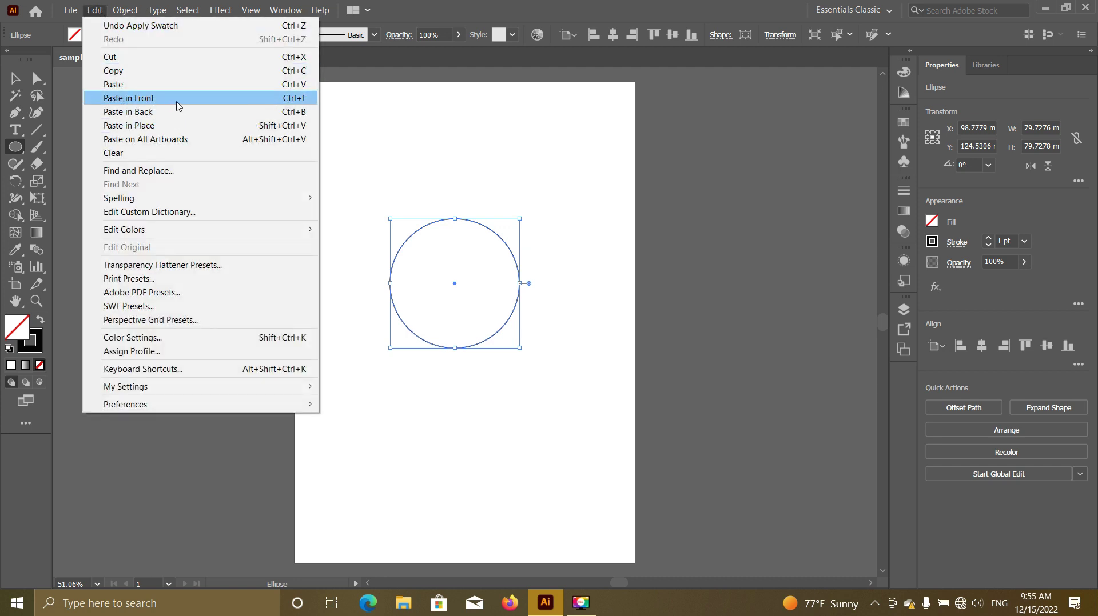
pyautogui.click(186, 105)
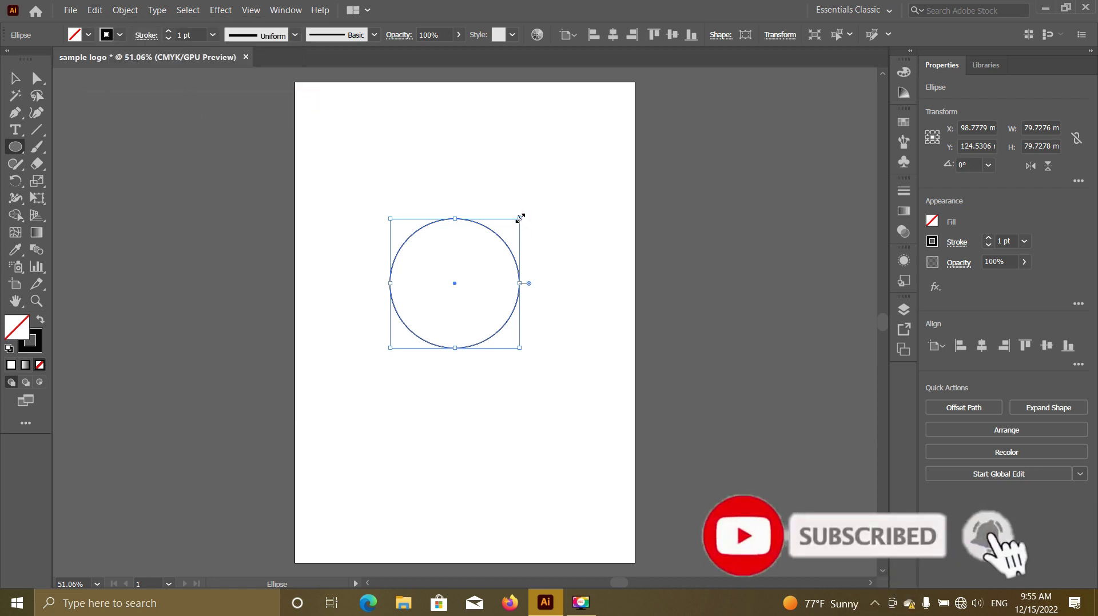
pyautogui.moveTo(520, 219); pyautogui.dragTo(598, 345)
pyautogui.hotkey('ctrl', 'z')
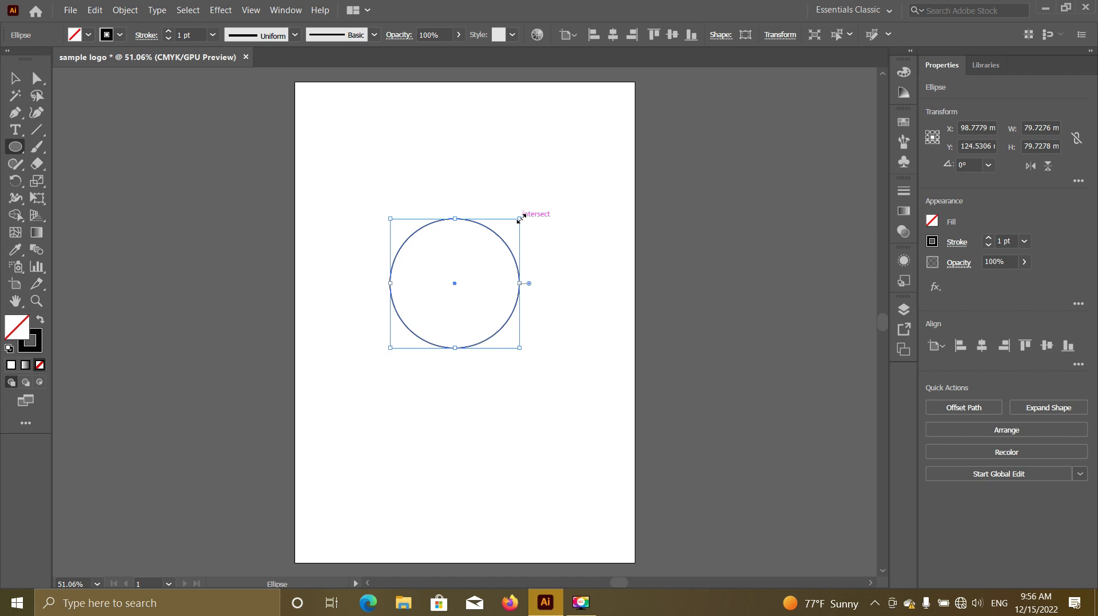
pyautogui.moveTo(521, 219); pyautogui.dragTo(479, 263)
# Step: Move a copy of the small circle down to touch the big circle's bottom and delete the centred one
pyautogui.press('v')
pyautogui.hotkey('ctrl', '1')
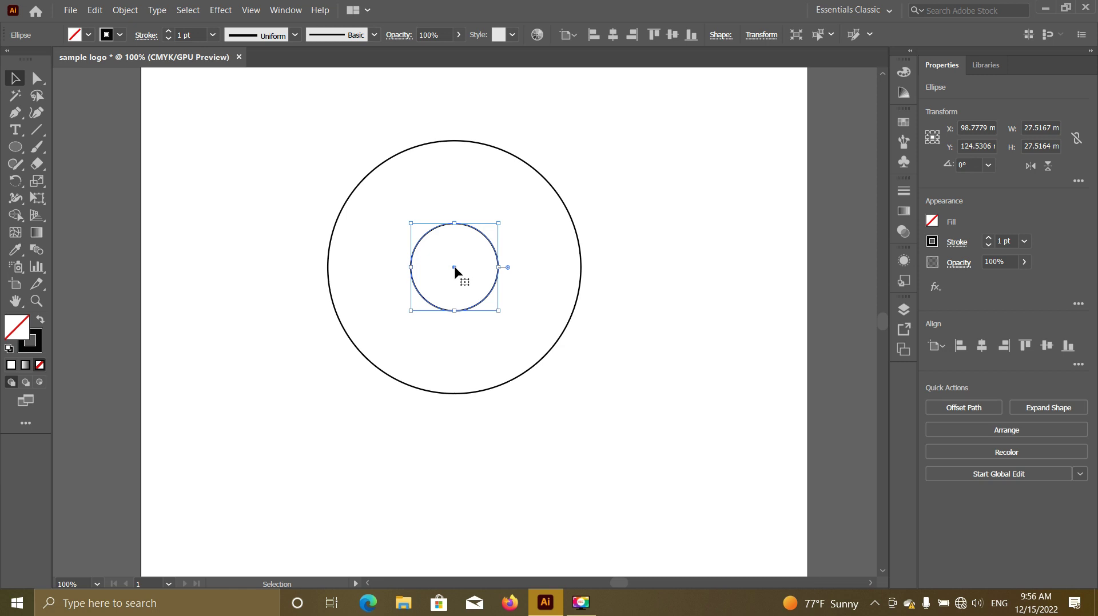
pyautogui.moveTo(456, 272); pyautogui.dragTo(457, 351)
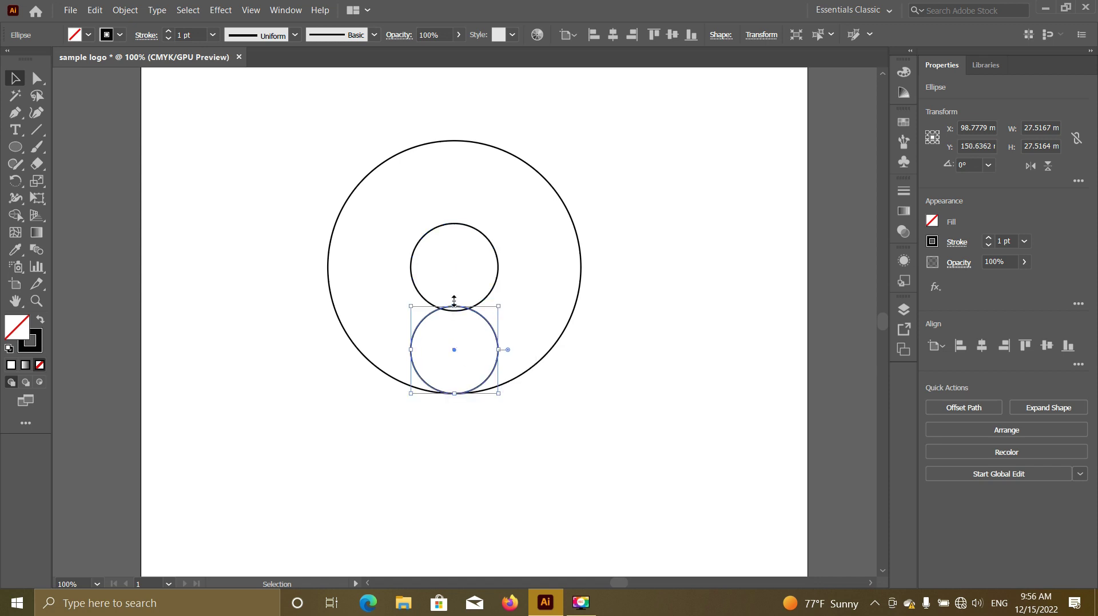
pyautogui.click(456, 261)
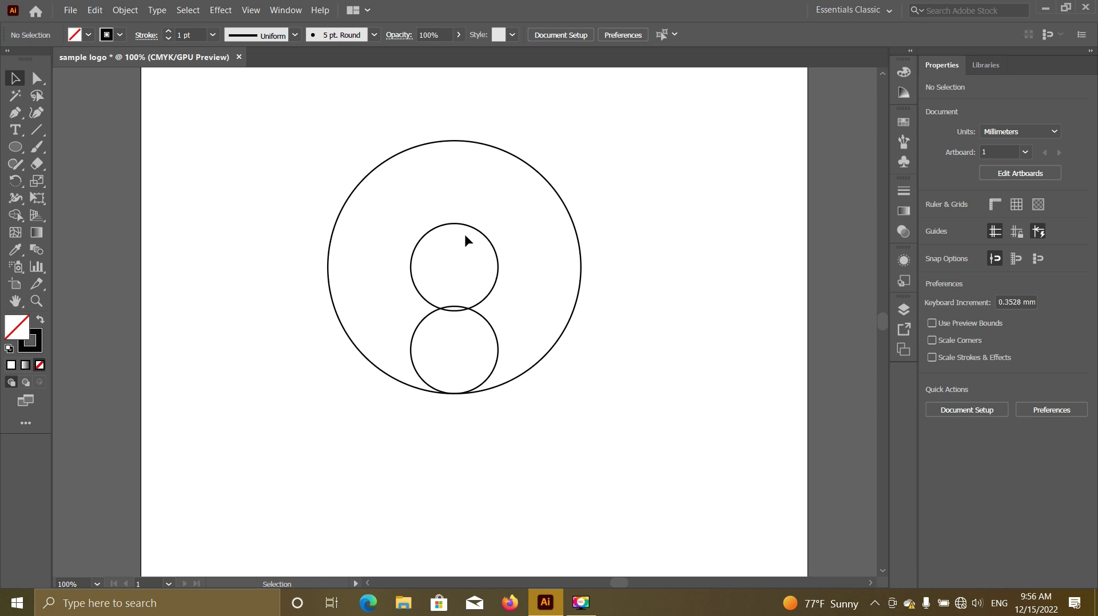
pyautogui.click(469, 233)
pyautogui.press('Delete')
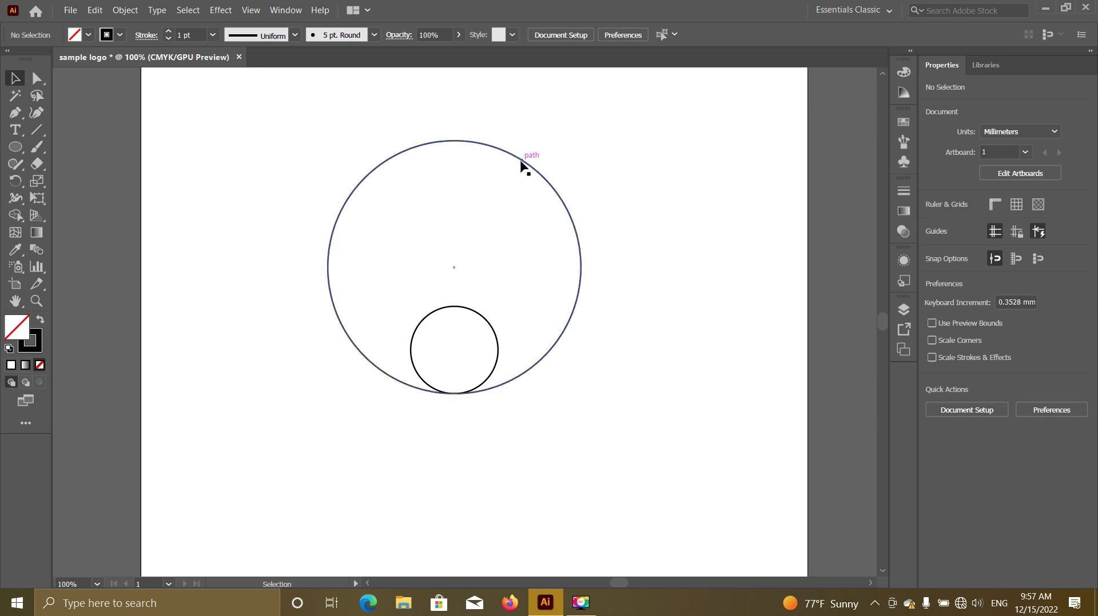
pyautogui.click(521, 165)
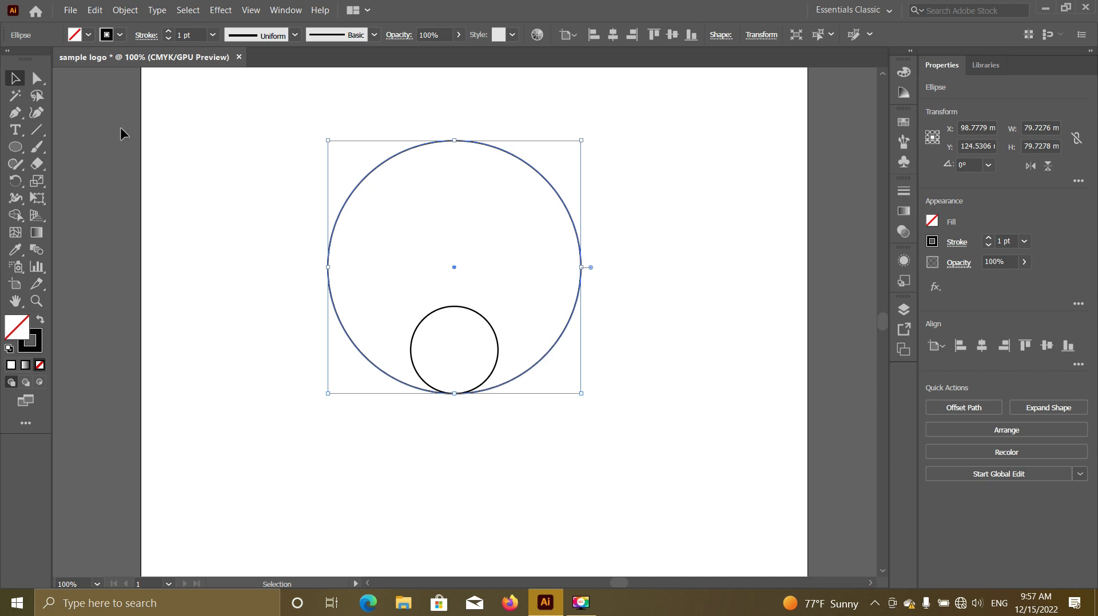
# Step: Make a 36° rotated copy of the big circle pivoting on the small circle's centre
pyautogui.click(15, 183)
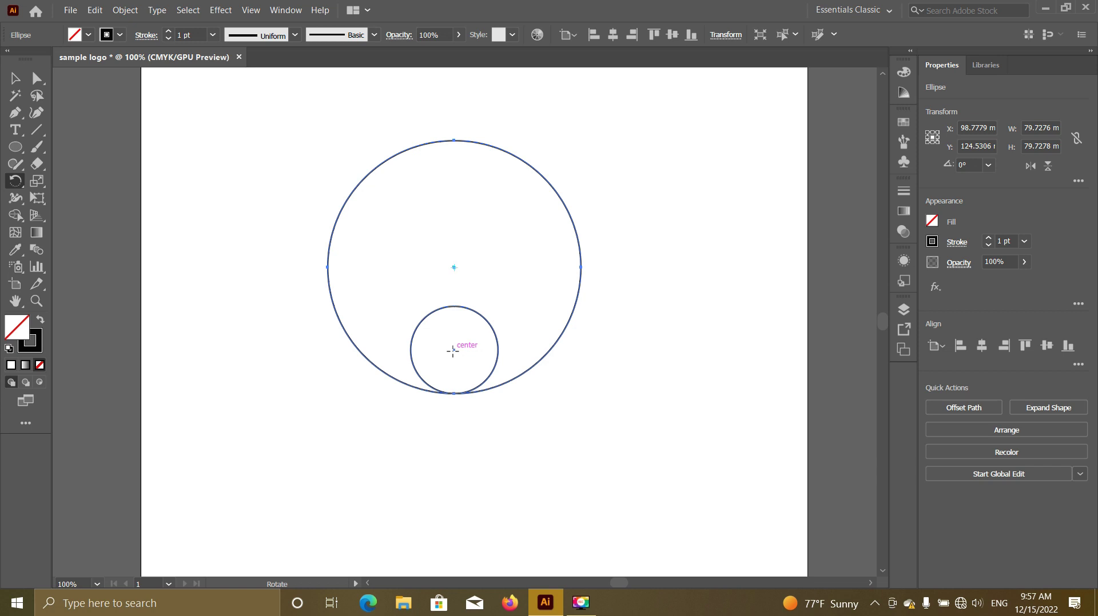
pyautogui.keyDown('alt'); pyautogui.click(452, 351); pyautogui.keyUp('alt')
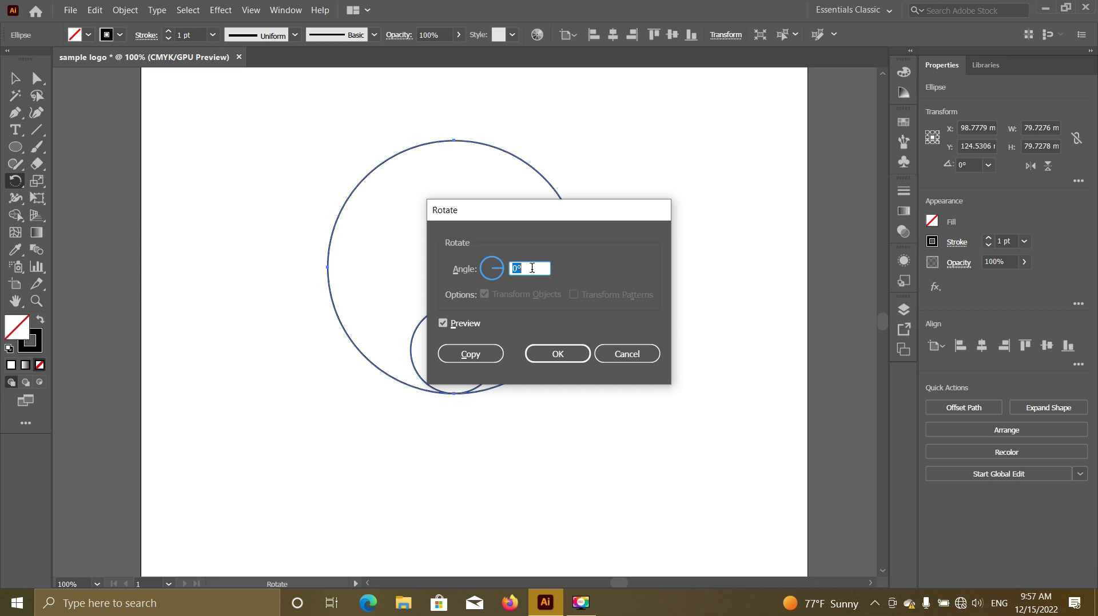
pyautogui.write('36')
pyautogui.click(465, 354)
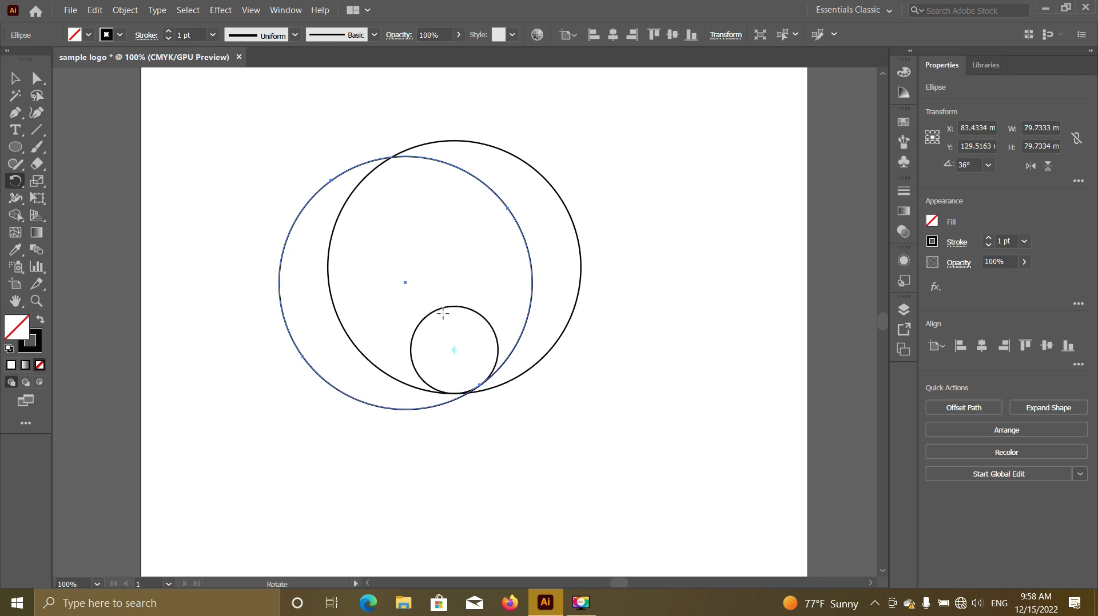
# Step: Repeat the 36° rotated copy with Ctrl+D to complete the ring of ten circles, then zoom out
pyautogui.hotkey('ctrl', 'd')
pyautogui.hotkey('ctrl', 'd')
pyautogui.hotkey('ctrl', 'd')
pyautogui.hotkey('ctrl', 'd')
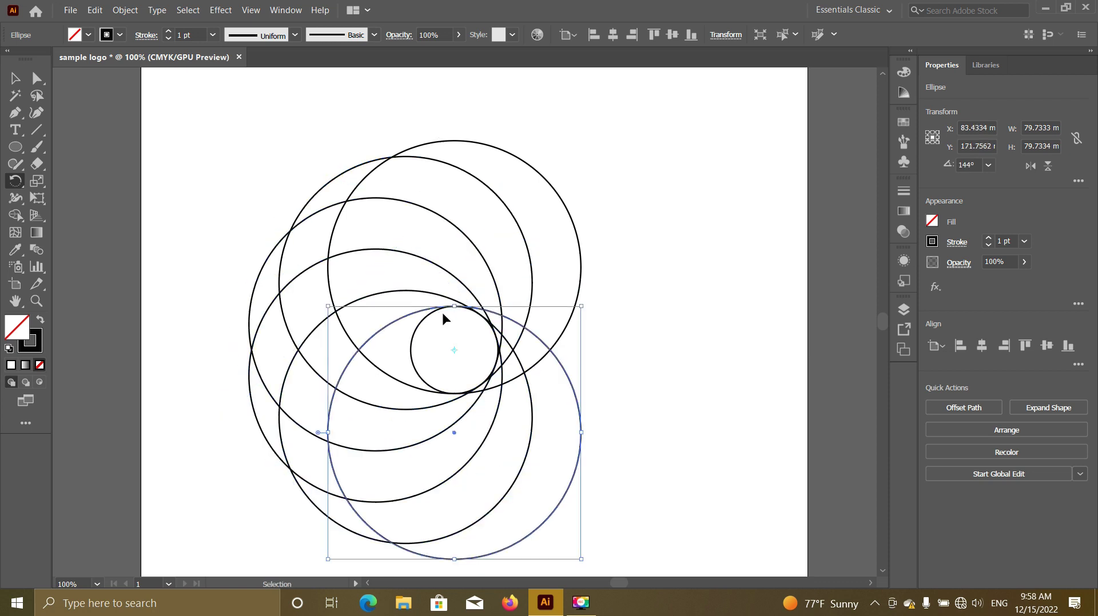
pyautogui.hotkey('ctrl', 'd')
pyautogui.hotkey('ctrl', 'd')
pyautogui.hotkey('ctrl', 'd')
pyautogui.hotkey('ctrl', 'd')
pyautogui.hotkey('ctrl', 'd')
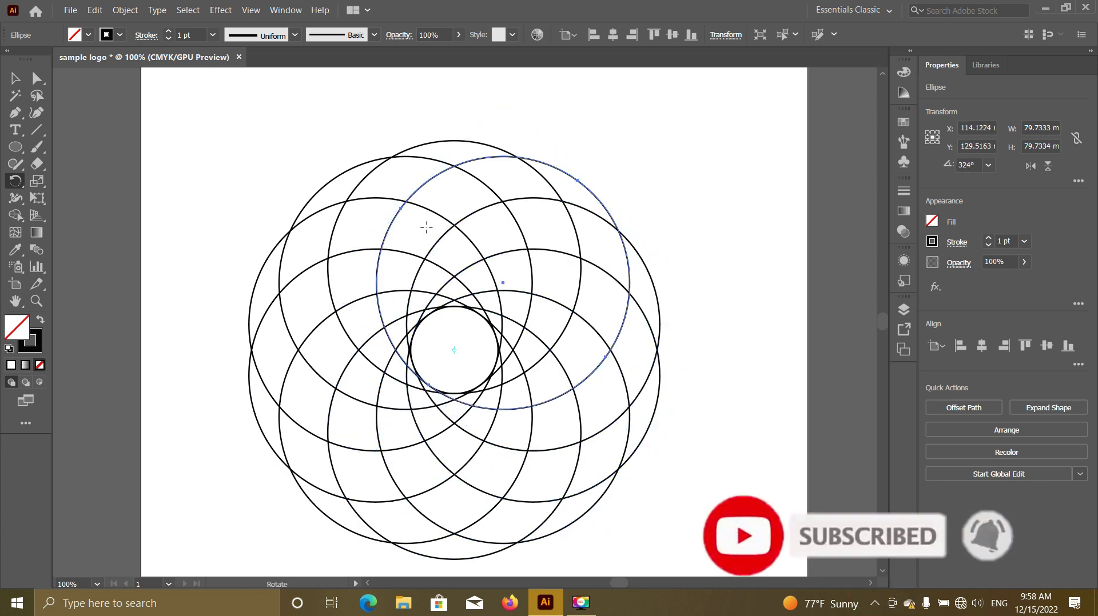
pyautogui.scroll(-2, 432, 245)
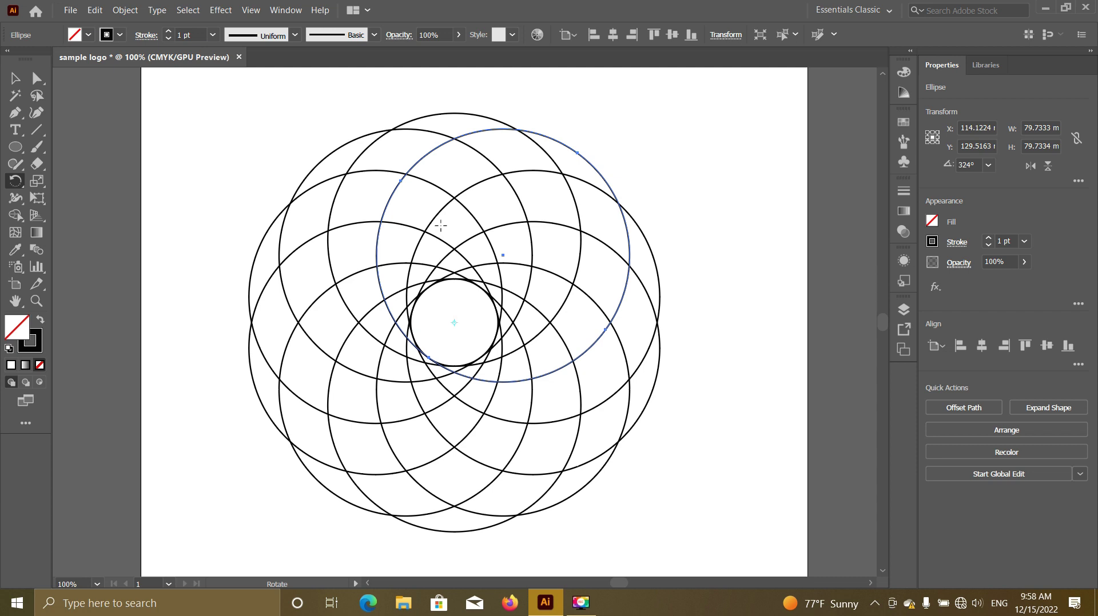
pyautogui.hotkey('ctrl', '-')
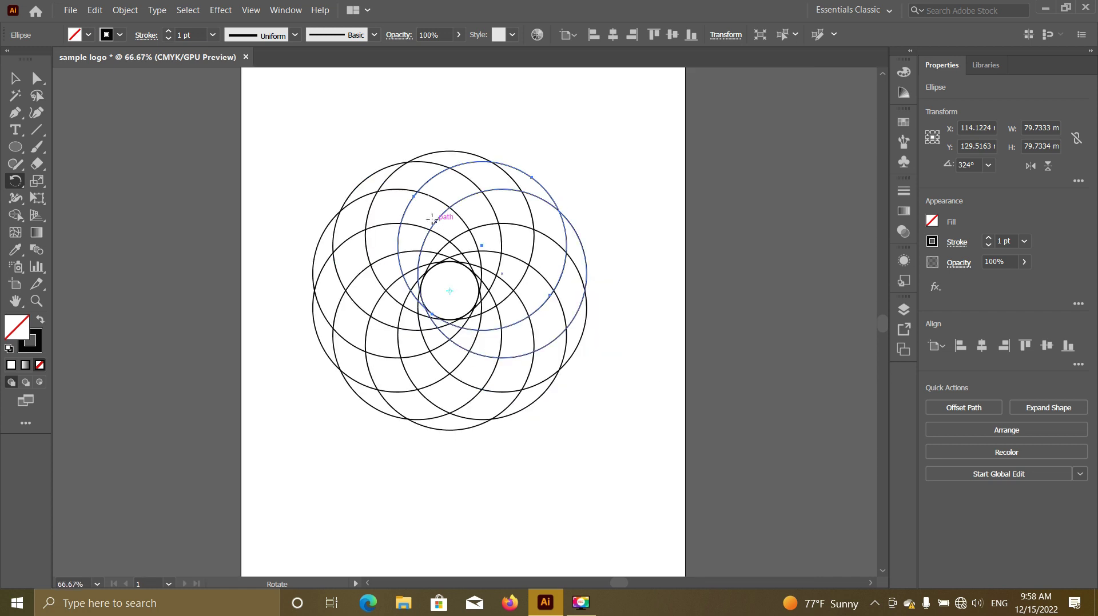
pyautogui.press('v')
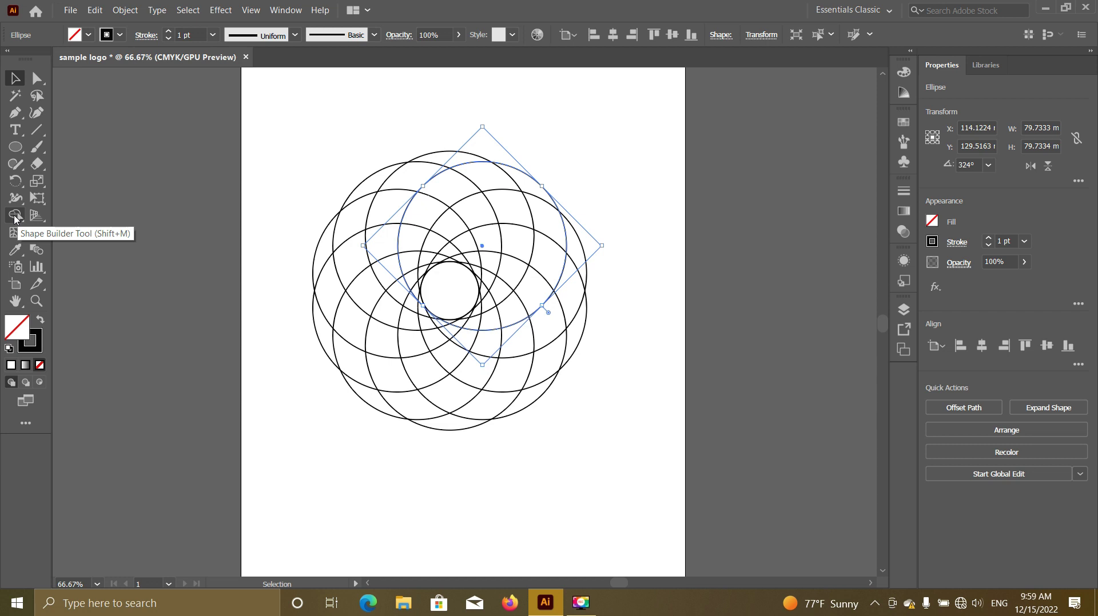
# Step: Select all ten circles and switch to the Shape Builder tool
pyautogui.click(16, 218)
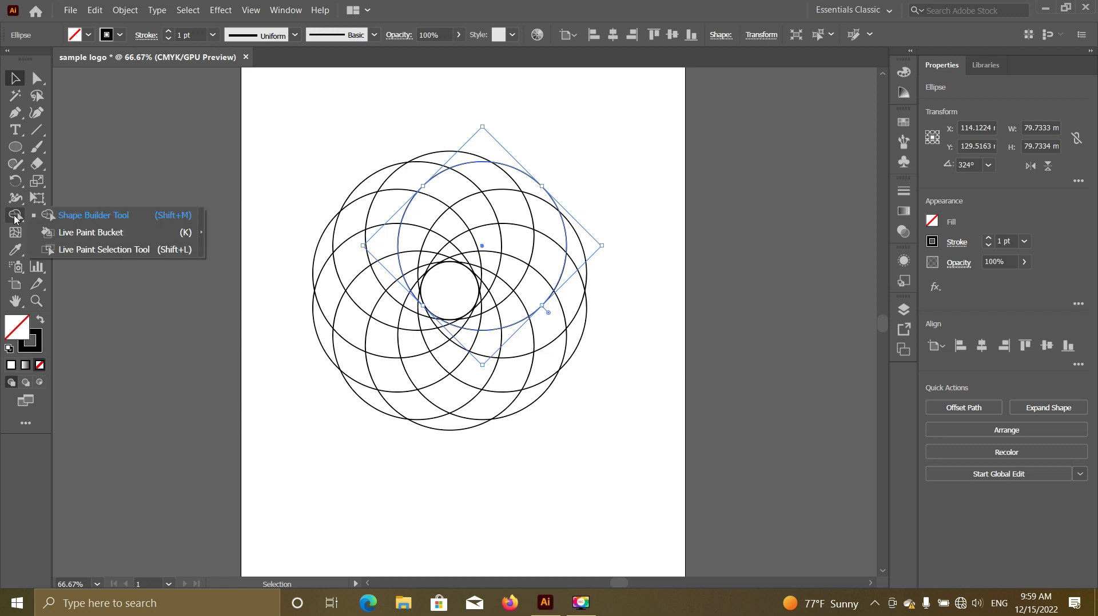
pyautogui.click(84, 217)
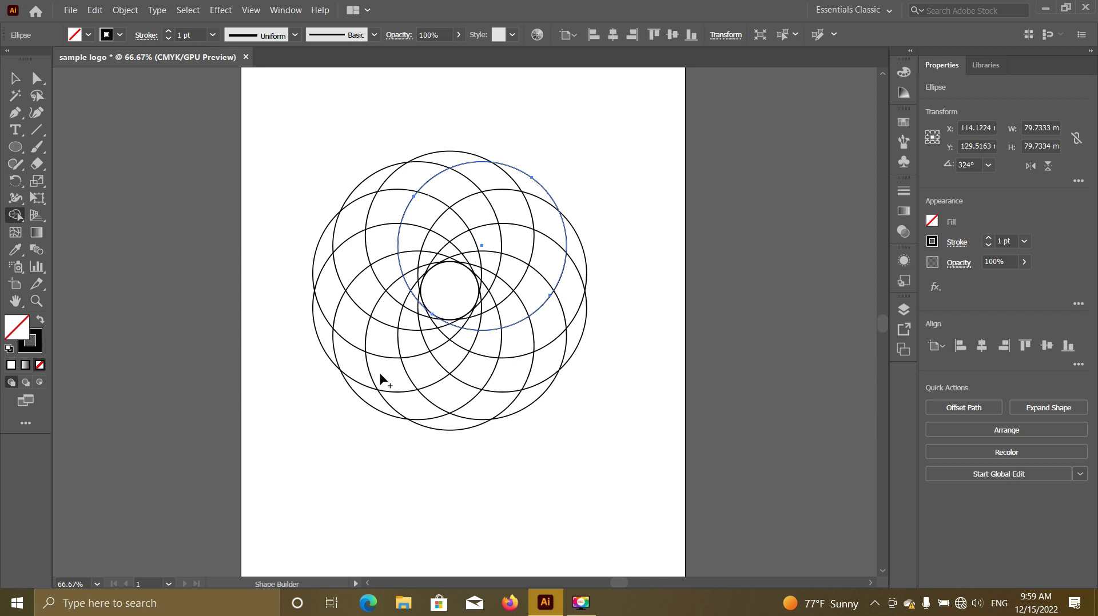
pyautogui.click(16, 77)
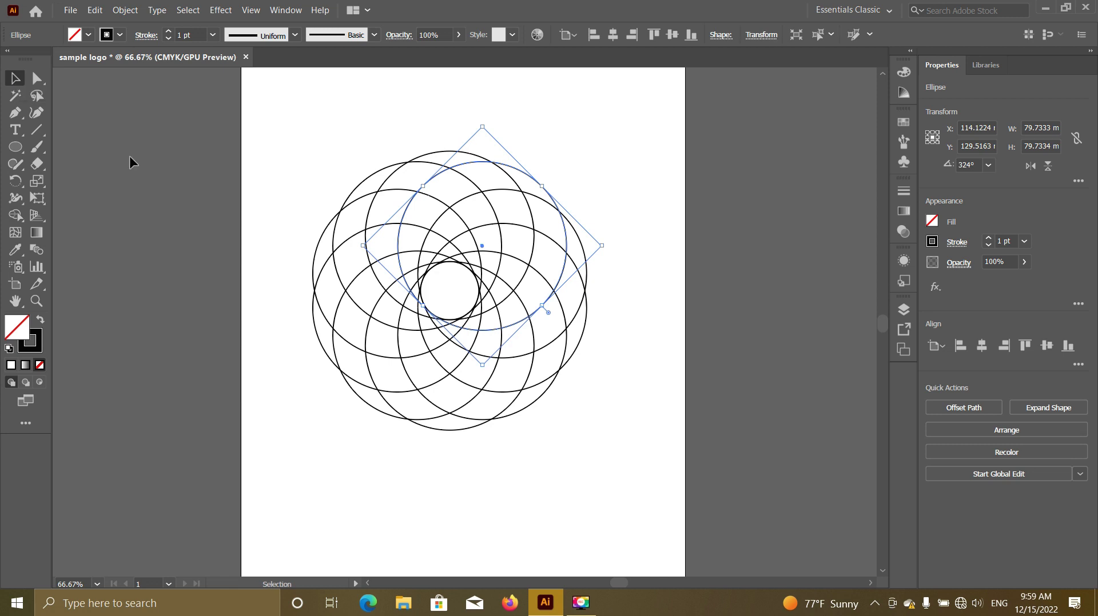
pyautogui.moveTo(272, 116); pyautogui.dragTo(645, 482)
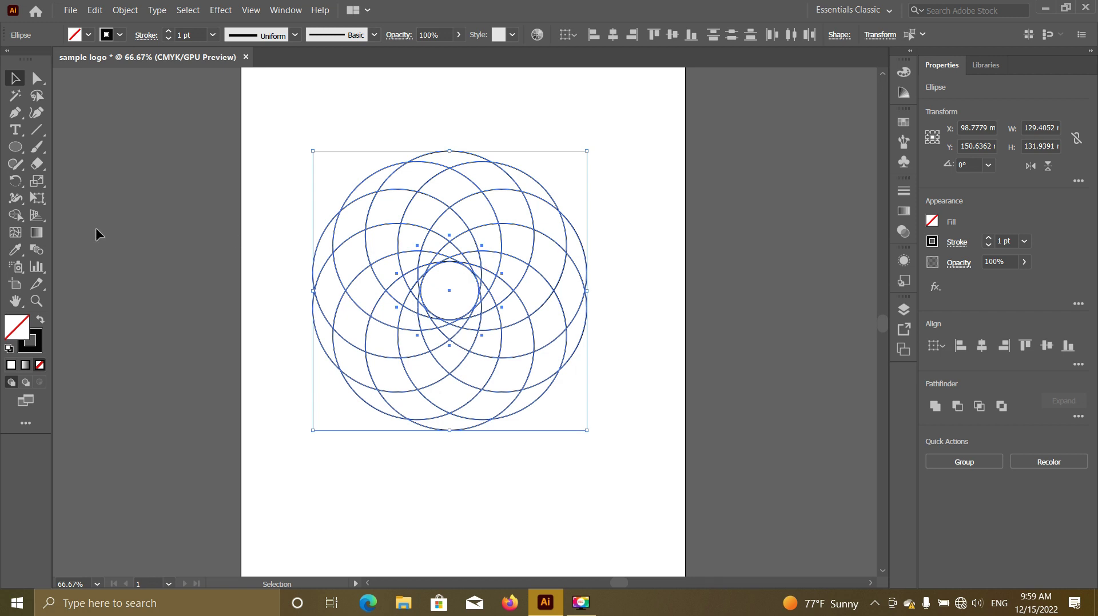
pyautogui.click(15, 215)
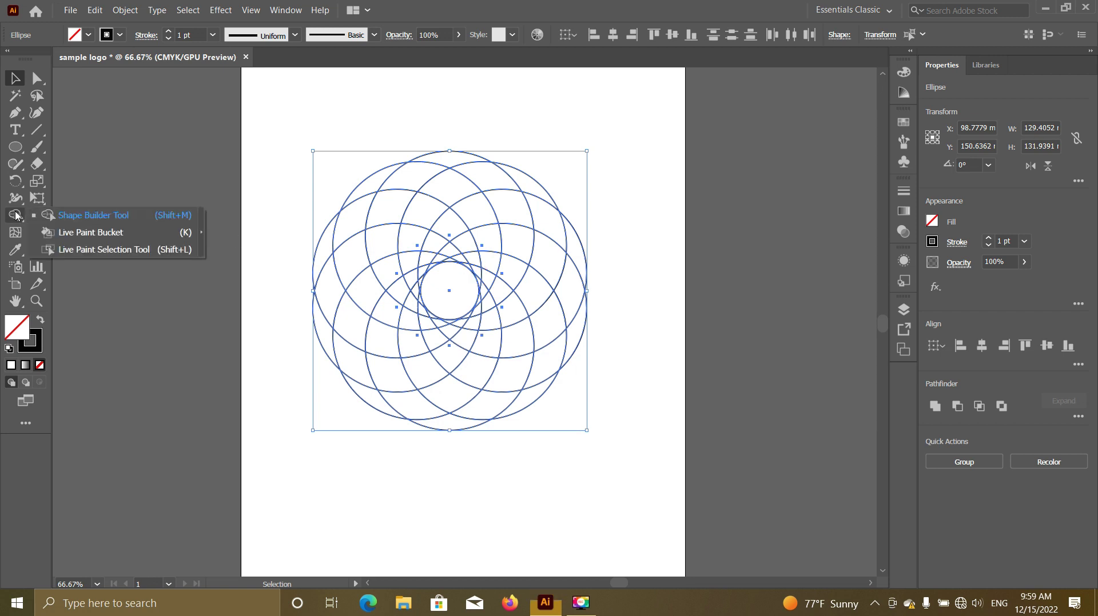
pyautogui.click(107, 216)
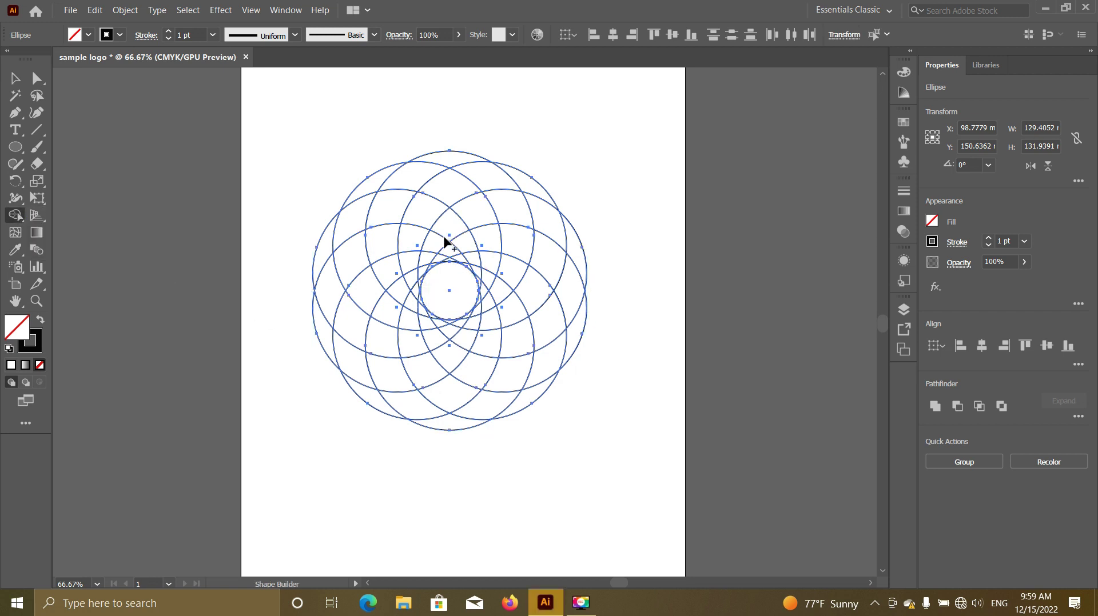
pyautogui.scroll(1, 445, 243)
pyautogui.scroll(1, 443, 246)
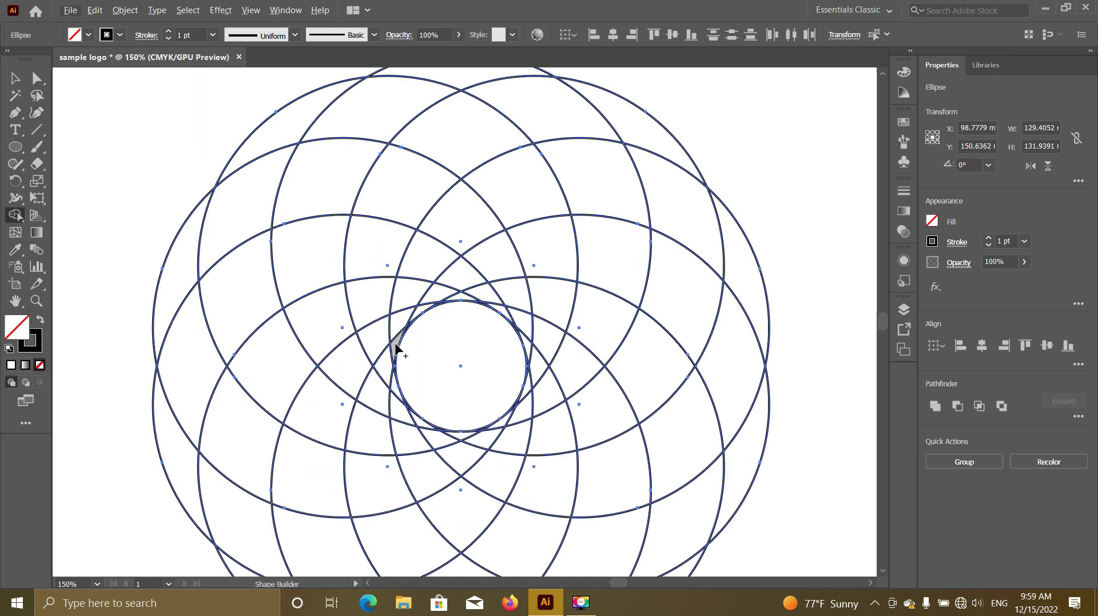
# Step: Merge the overlapping circle pieces into swirling crescent bands and fit the artwork in the window
pyautogui.moveTo(396, 347)
pyautogui.mouseDown()
pyautogui.moveTo(485, 214)
pyautogui.moveTo(640, 211)
pyautogui.moveTo(730, 253)
pyautogui.moveTo(741, 270)
pyautogui.mouseUp()
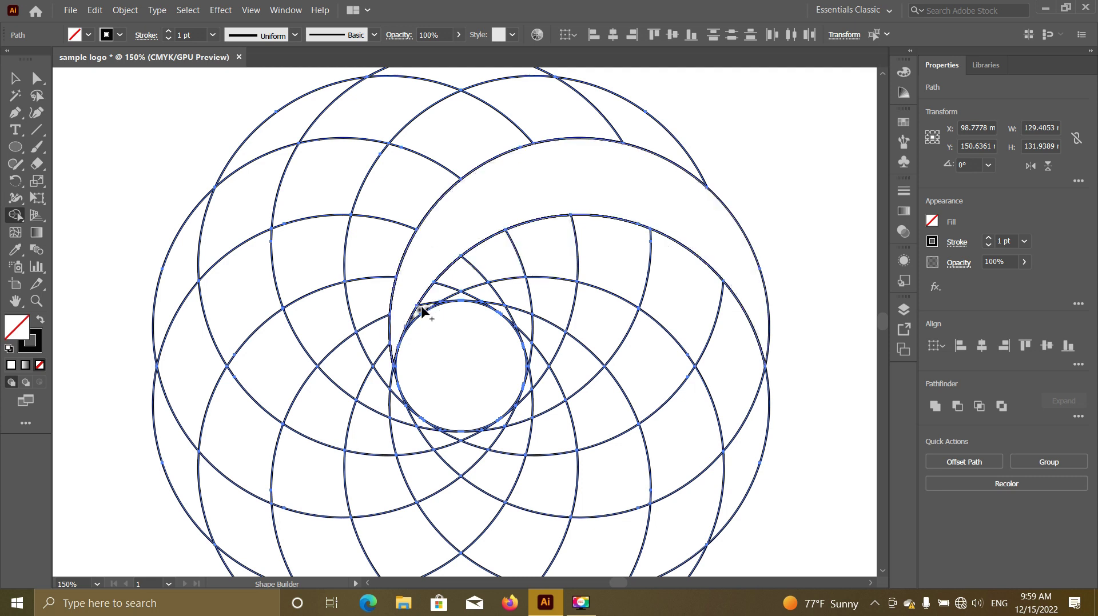
pyautogui.moveTo(422, 312)
pyautogui.mouseDown()
pyautogui.moveTo(466, 277)
pyautogui.moveTo(572, 257)
pyautogui.moveTo(711, 326)
pyautogui.moveTo(749, 443)
pyautogui.mouseUp()
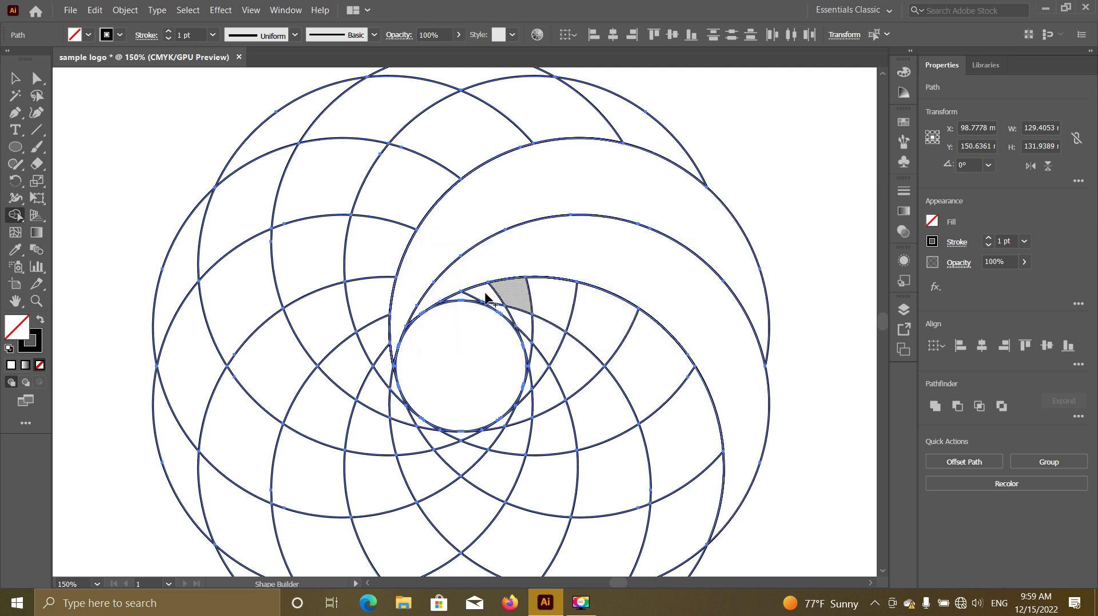
pyautogui.moveTo(458, 300)
pyautogui.mouseDown()
pyautogui.moveTo(635, 350)
pyautogui.moveTo(674, 440)
pyautogui.moveTo(658, 581)
pyautogui.moveTo(657, 514)
pyautogui.moveTo(641, 548)
pyautogui.moveTo(661, 458)
pyautogui.mouseUp()
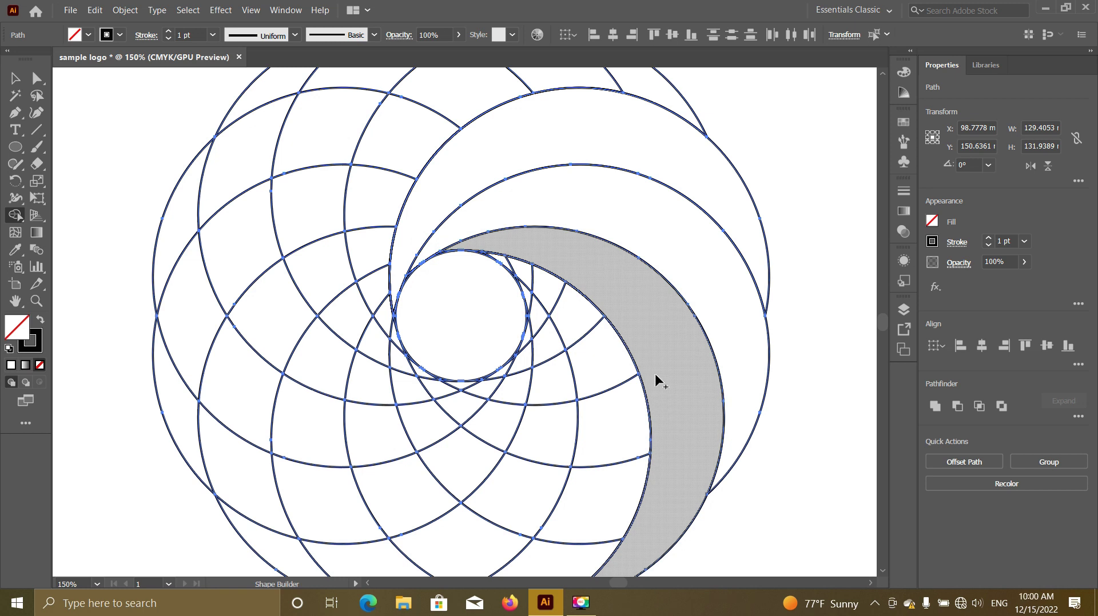
pyautogui.scroll(-1, 657, 383)
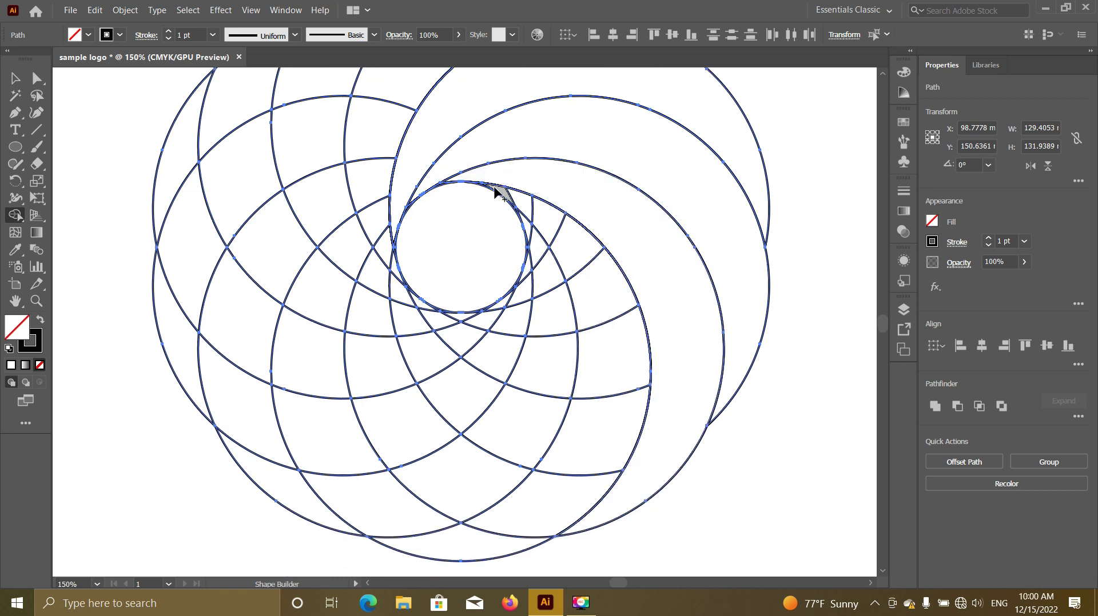
pyautogui.moveTo(492, 192); pyautogui.dragTo(549, 231)
pyautogui.moveTo(544, 496); pyautogui.dragTo(180, 366)
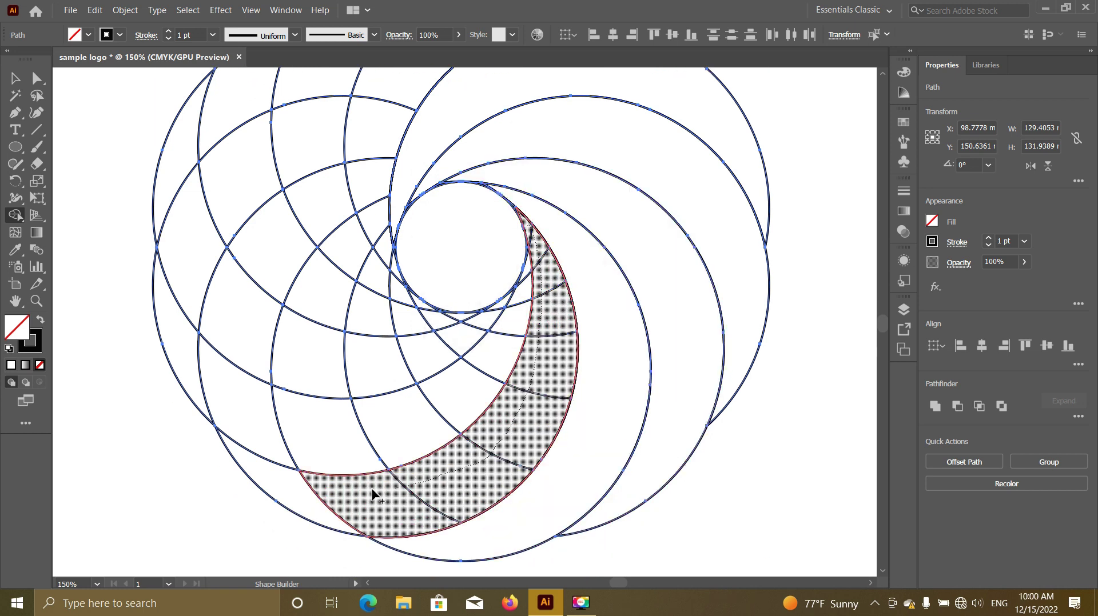
pyautogui.scroll(2, 360, 245)
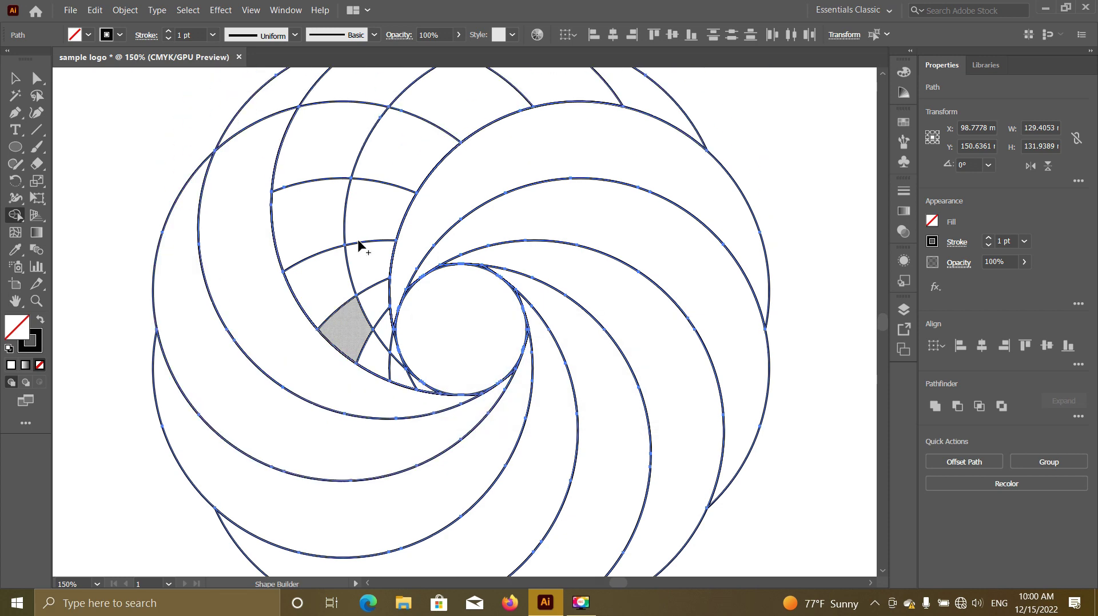
pyautogui.moveTo(360, 245); pyautogui.dragTo(309, 331)
pyautogui.moveTo(539, 93); pyautogui.dragTo(466, 206)
pyautogui.hotkey('ctrl', '0')
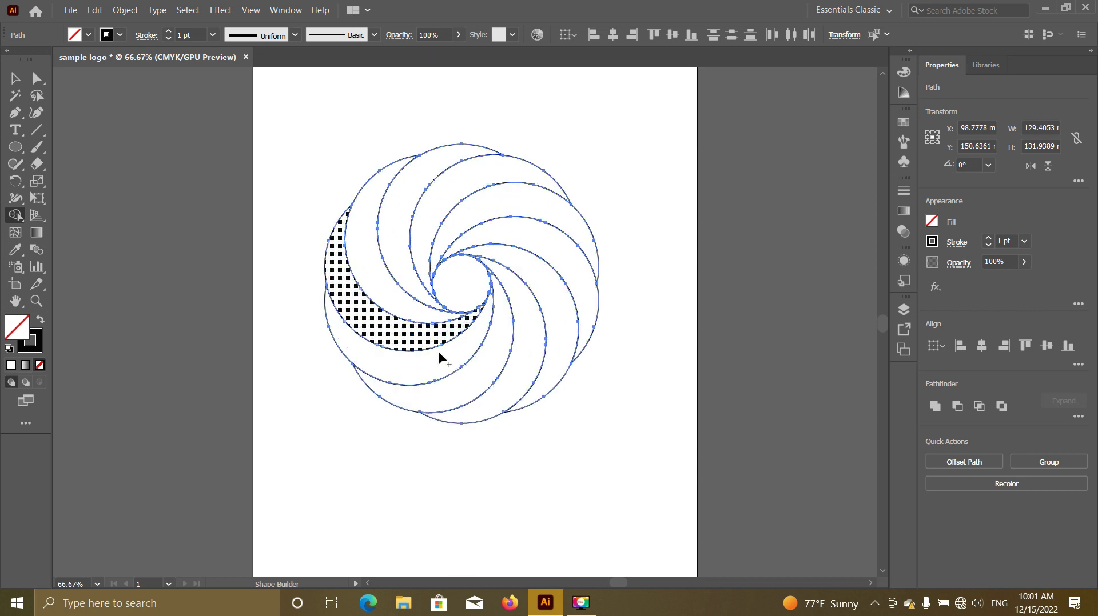
# Step: Fill individual spiral bands with bright swatch colours
pyautogui.click(17, 79)
pyautogui.click(516, 172)
pyautogui.click(516, 160)
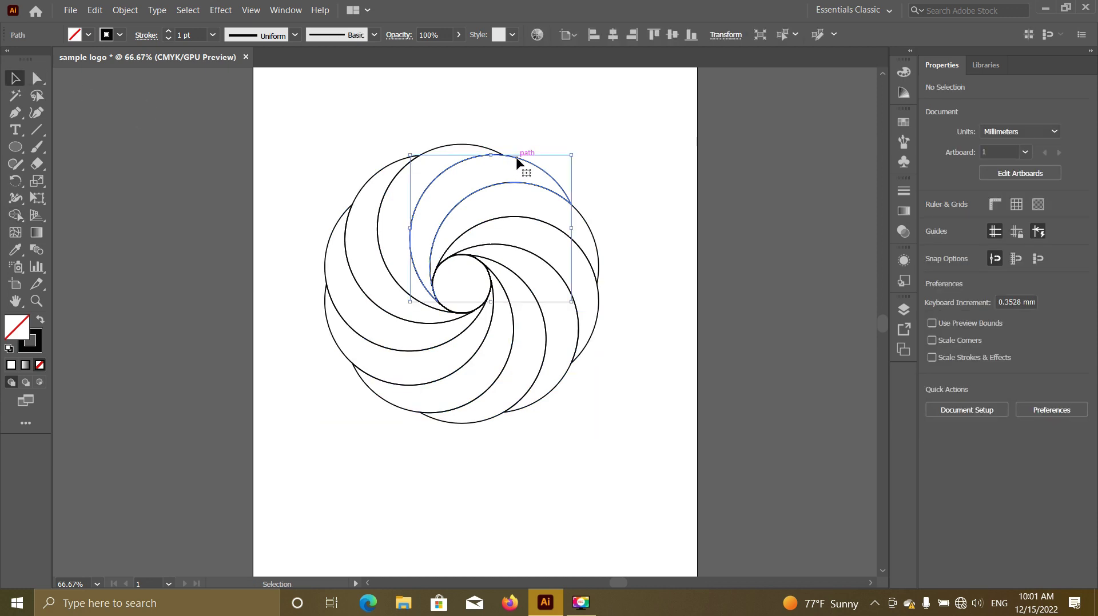
pyautogui.click(88, 35)
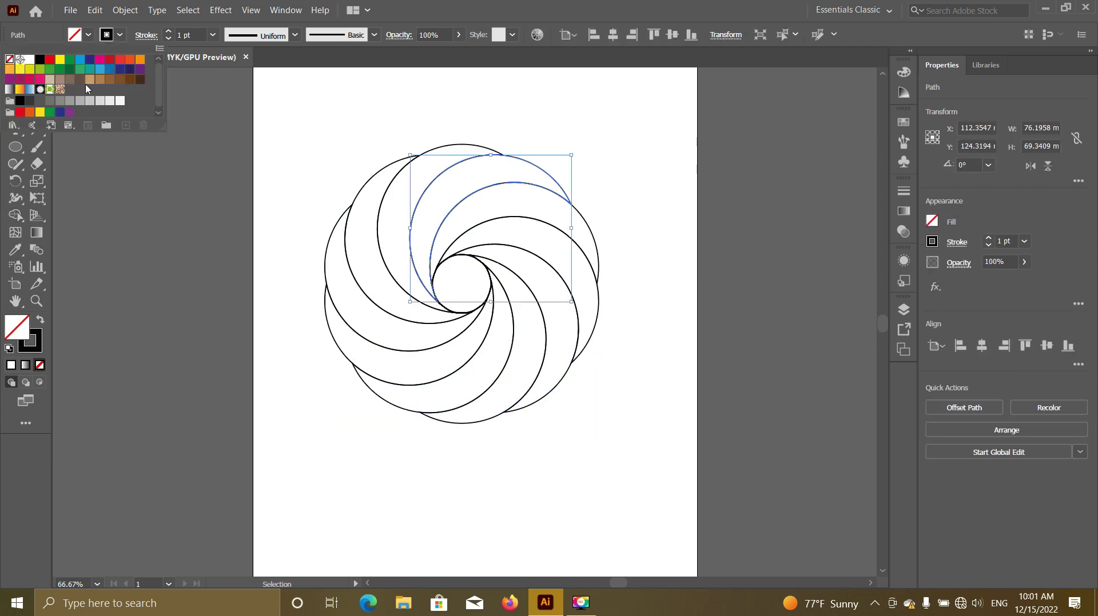
pyautogui.click(71, 67)
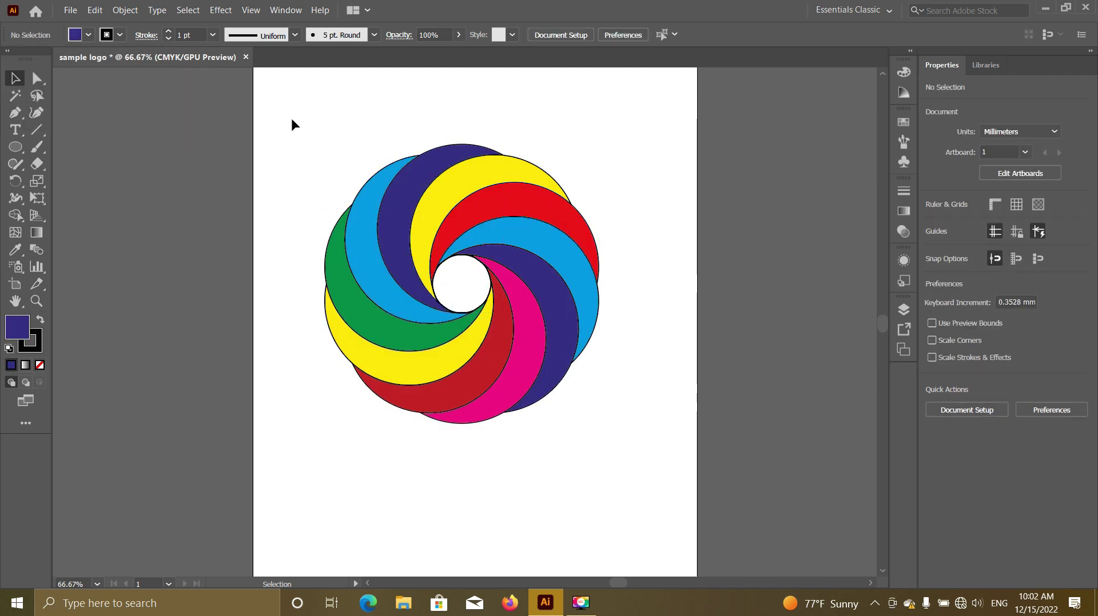
# Step: Give all the spiral bands light-grey K=5 outlines at 3 pt stroke weight
pyautogui.moveTo(290, 117); pyautogui.dragTo(642, 451)
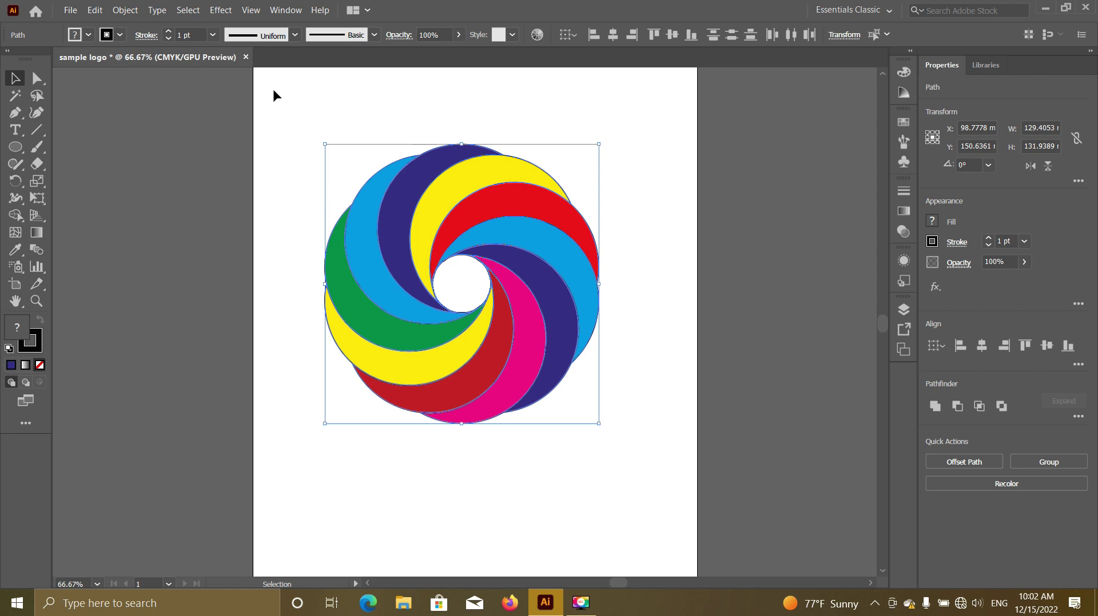
pyautogui.click(121, 36)
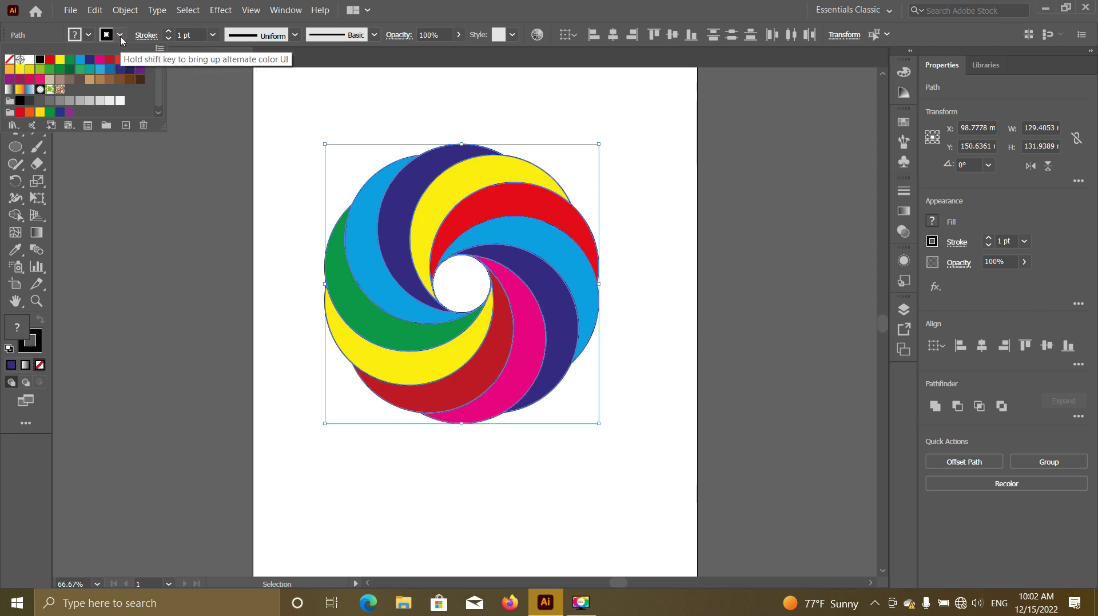
pyautogui.click(119, 101)
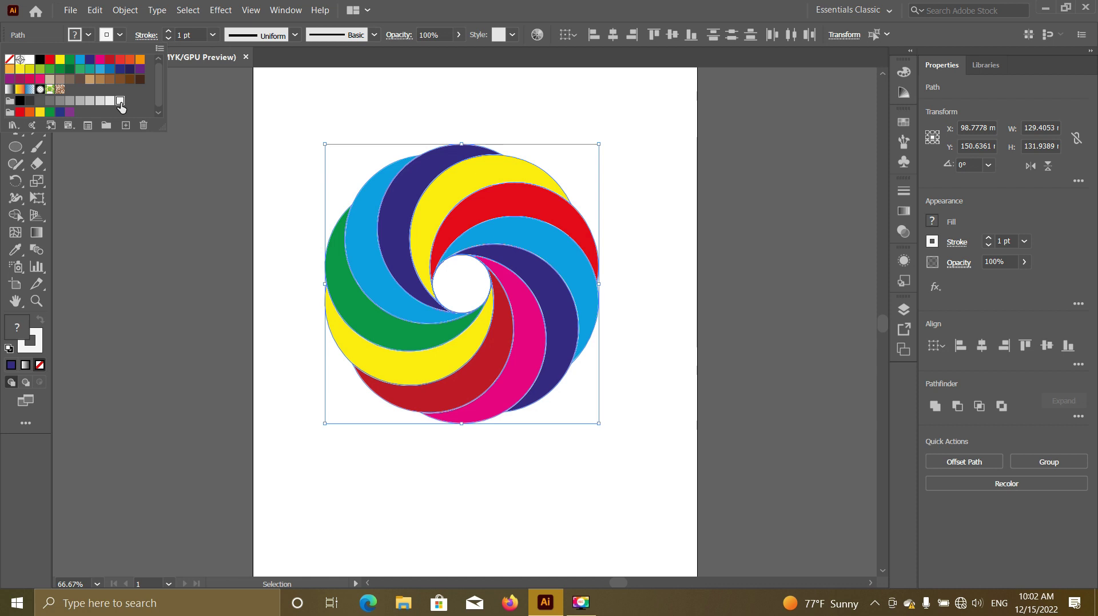
pyautogui.click(170, 33)
pyautogui.click(170, 32)
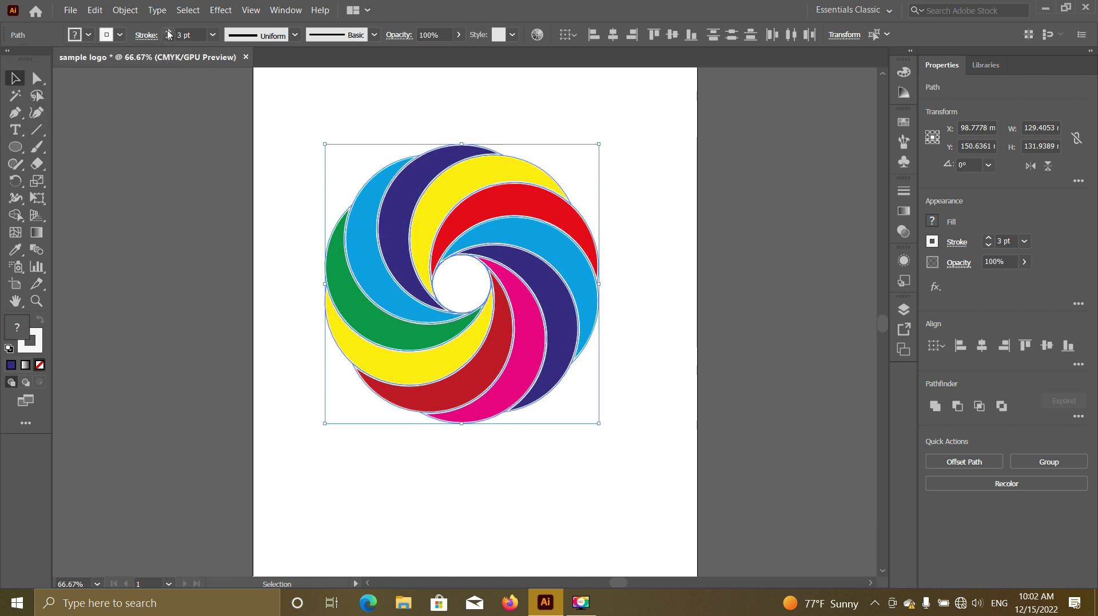
pyautogui.click(624, 186)
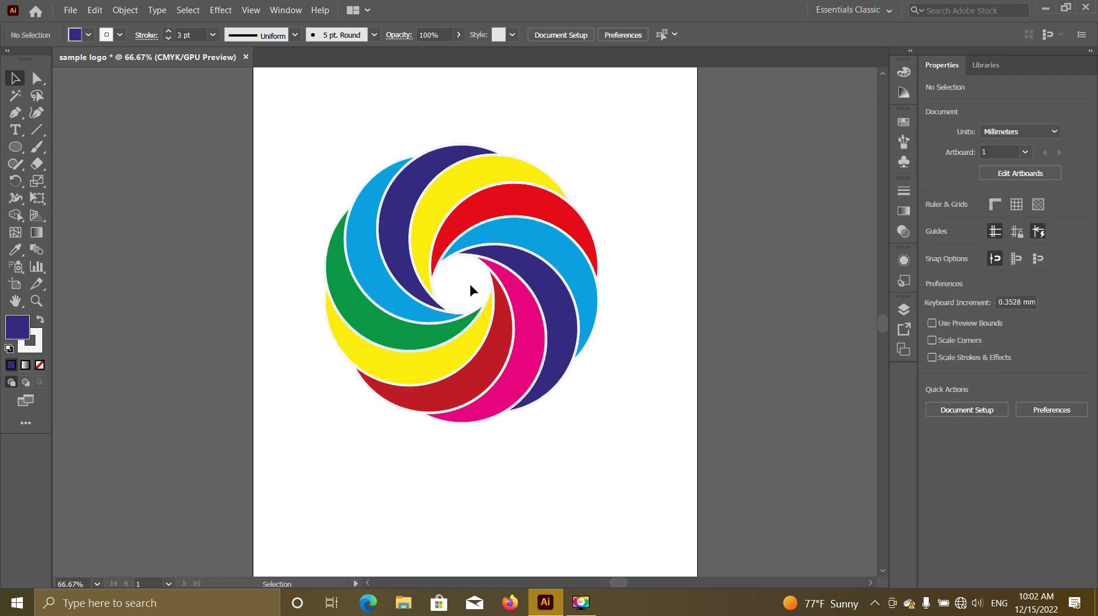
pyautogui.scroll(-1, 469, 288)
pyautogui.scroll(-1, 469, 289)
pyautogui.scroll(2, 468, 295)
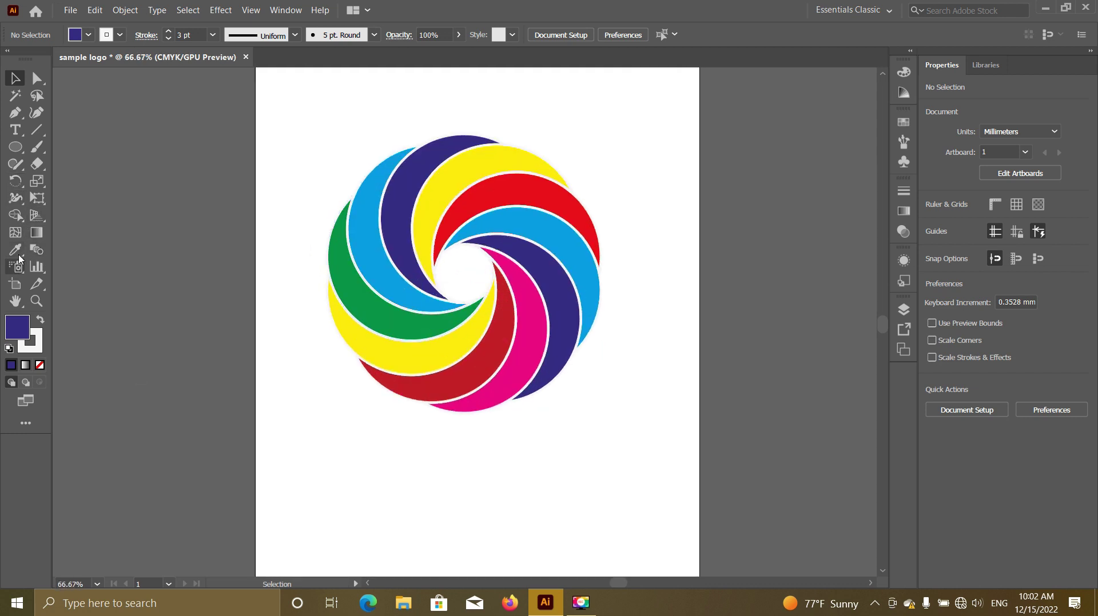
# Step: Type 'LoGo' below the spiral and set its font size to 72 pt
pyautogui.click(15, 130)
pyautogui.click(369, 459)
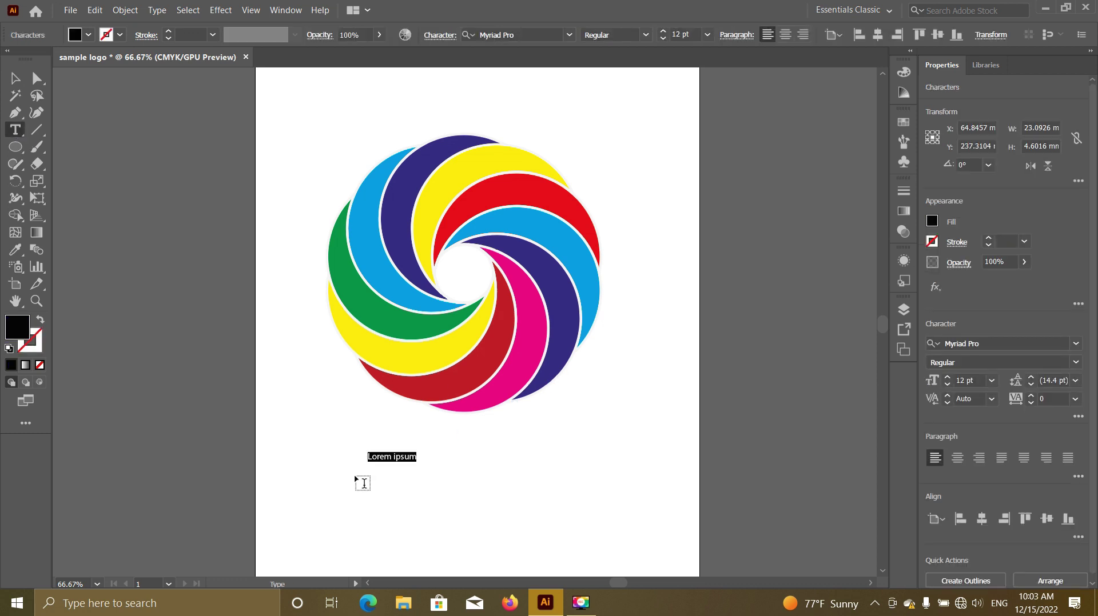
pyautogui.write('LoGo')
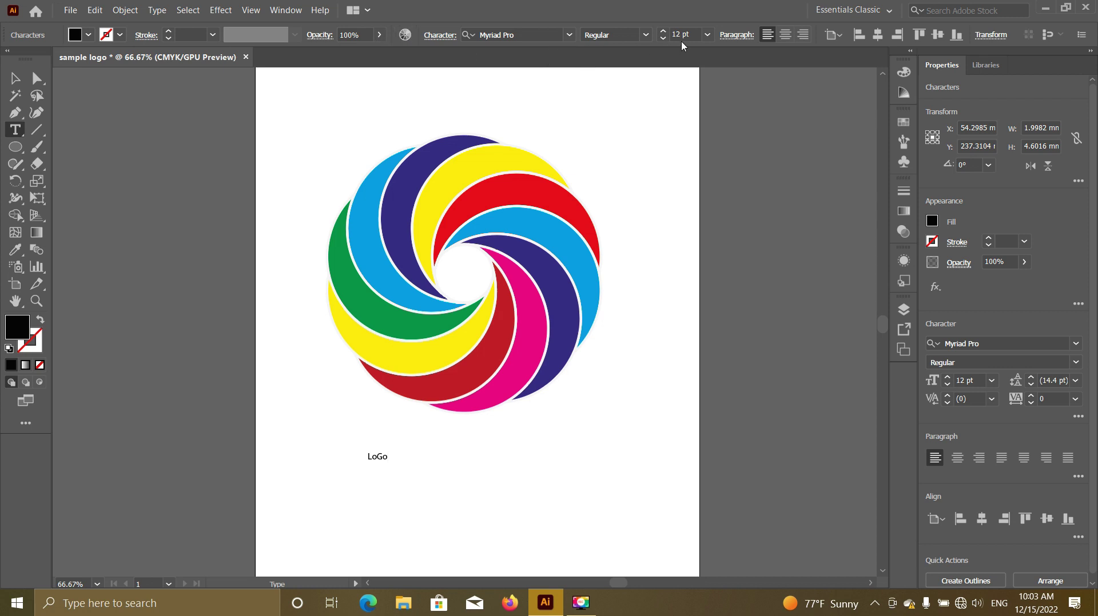
pyautogui.click(707, 35)
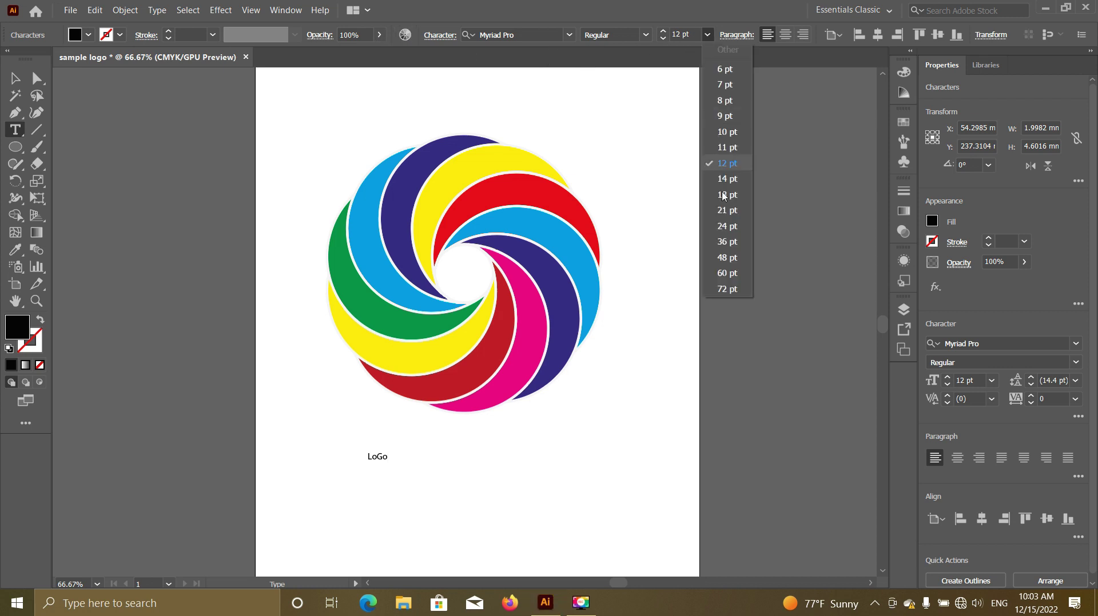
pyautogui.click(725, 242)
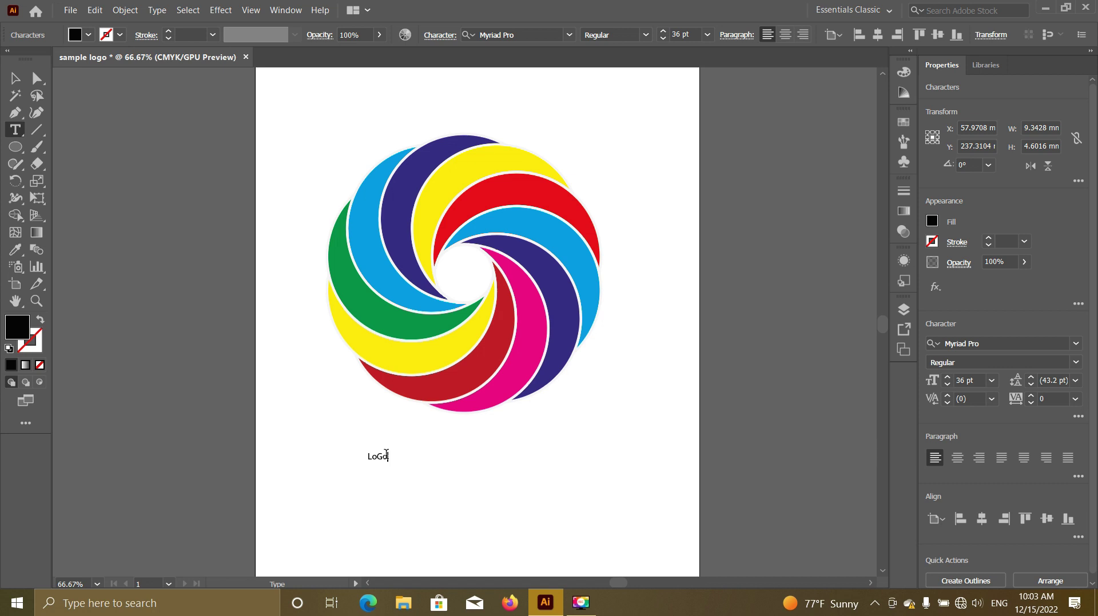
pyautogui.moveTo(388, 456); pyautogui.dragTo(359, 453)
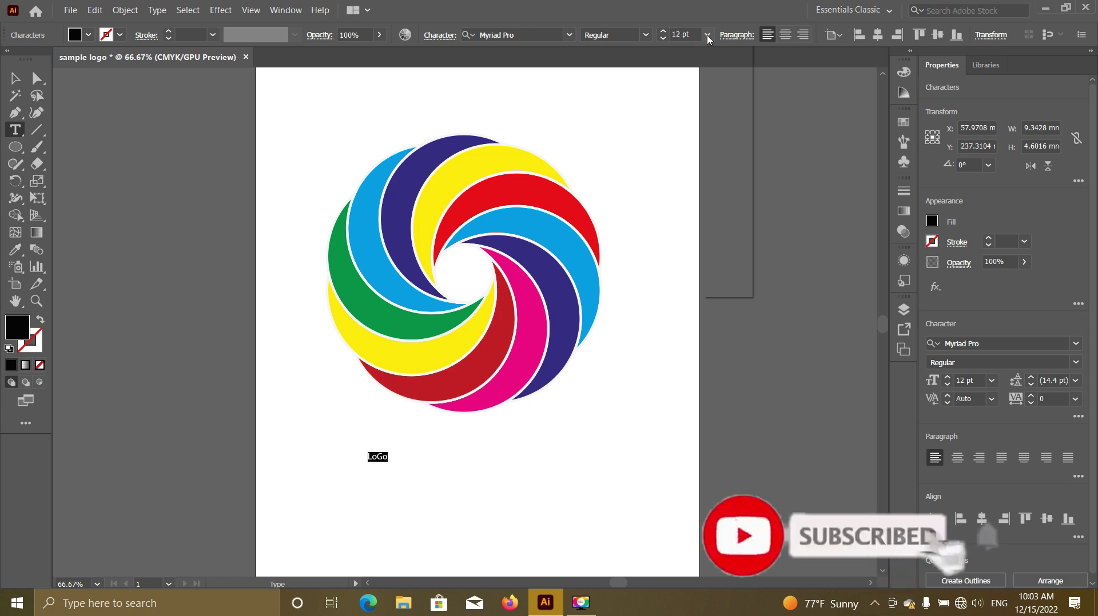
pyautogui.hotkey('ctrl', 'shift', '.')
pyautogui.hotkey('ctrl', 'shift', '.')
pyautogui.hotkey('ctrl', 'shift', '.')
pyautogui.hotkey('ctrl', 'shift', '.')
pyautogui.hotkey('ctrl', 'shift', '.')
pyautogui.hotkey('ctrl', 'shift', '.')
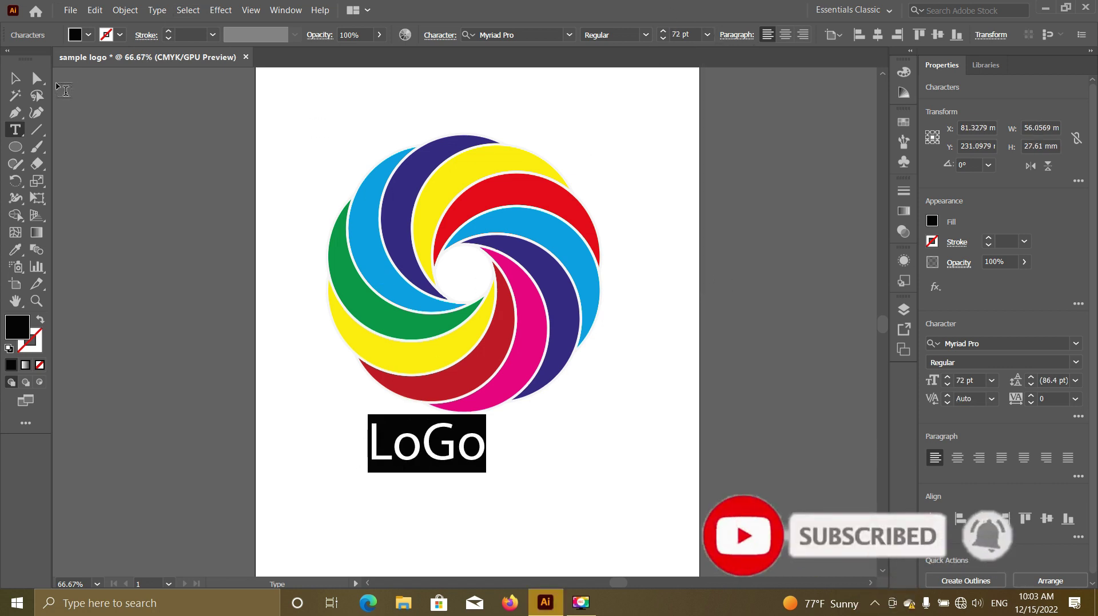
pyautogui.press('Escape')
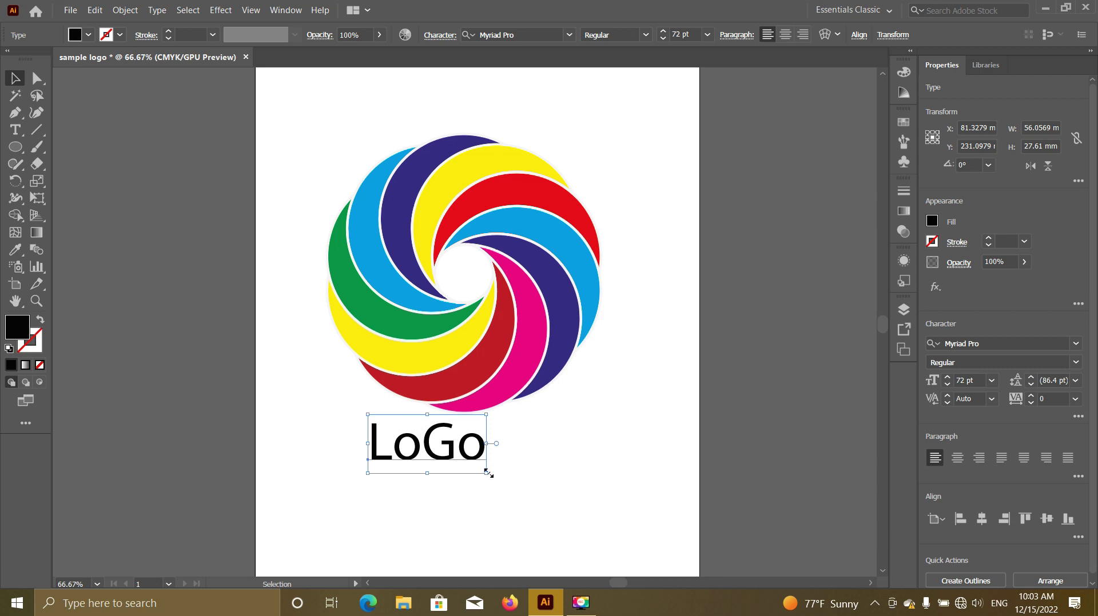
# Step: Enlarge the LoGo text to about 119 pt and nudge it slightly lower
pyautogui.moveTo(487, 472); pyautogui.dragTo(627, 506)
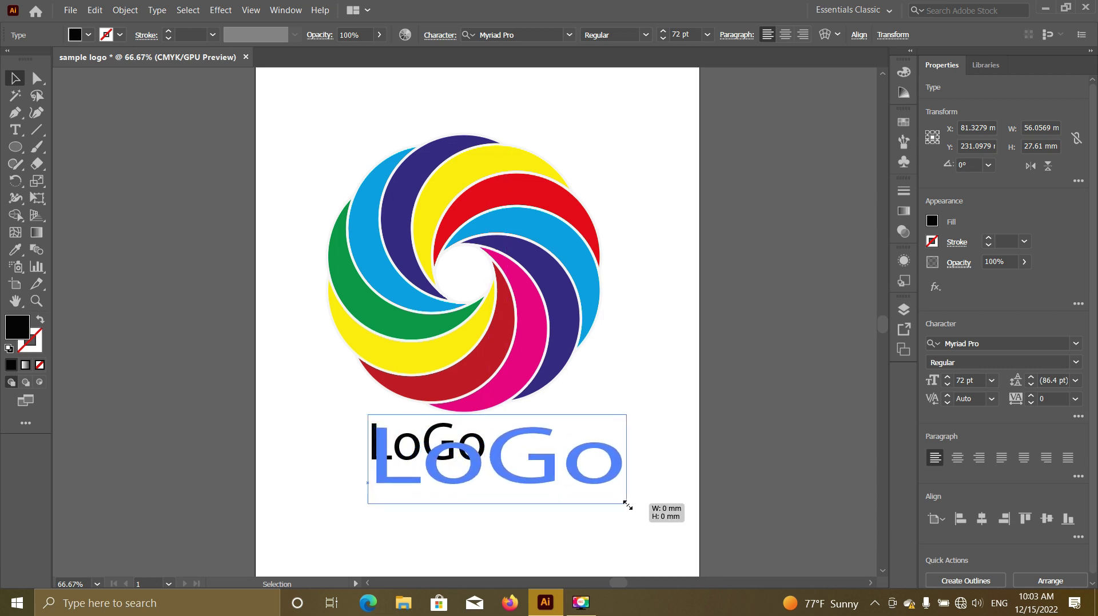
pyautogui.moveTo(628, 506); pyautogui.dragTo(615, 507)
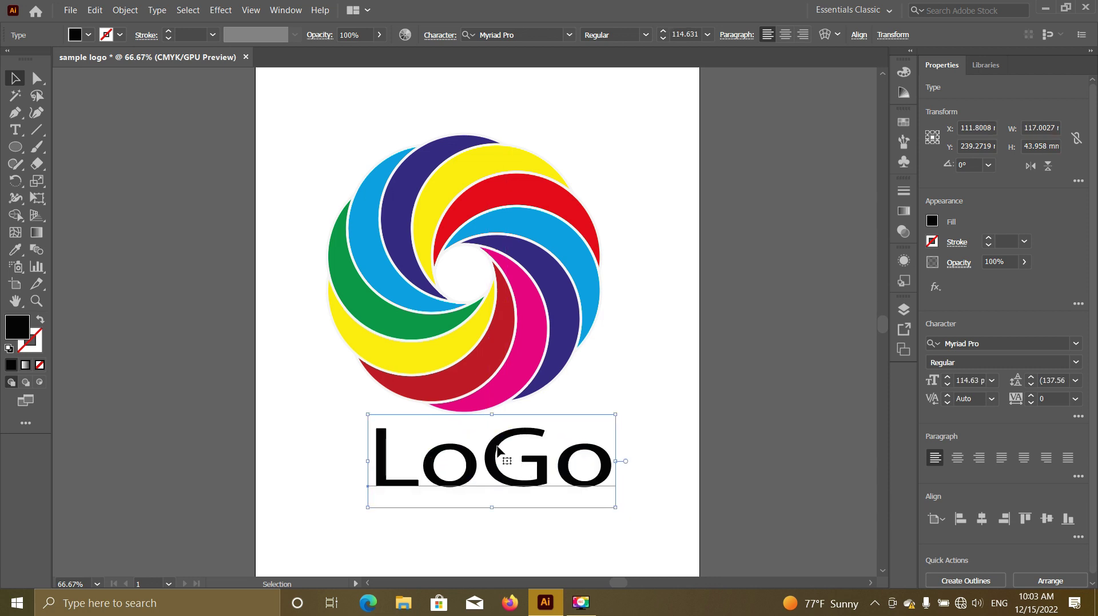
pyautogui.moveTo(471, 440); pyautogui.dragTo(456, 434)
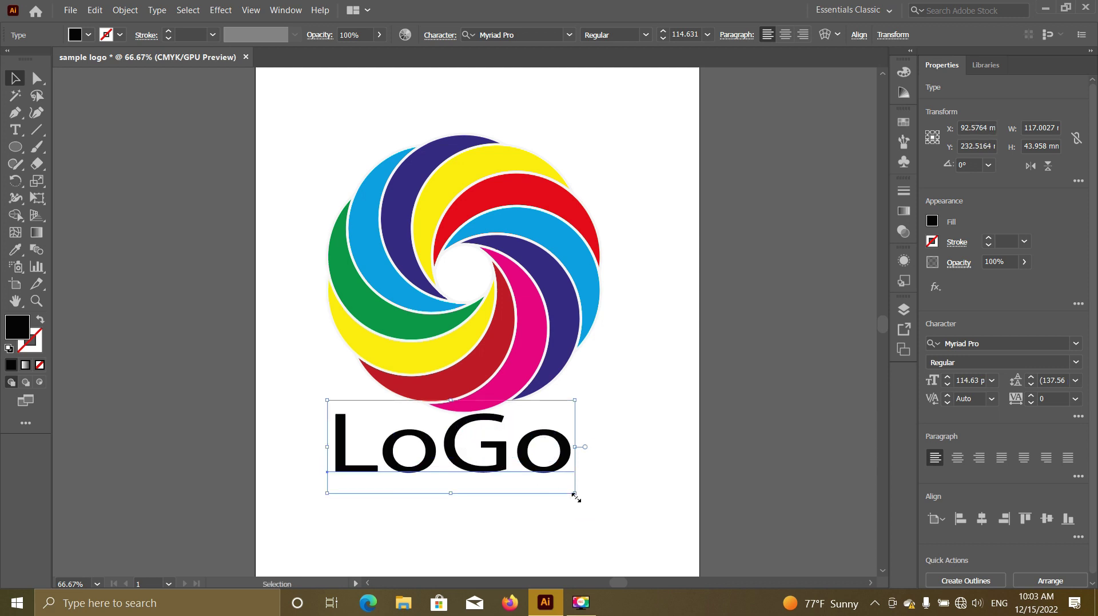
pyautogui.moveTo(575, 495); pyautogui.dragTo(603, 497)
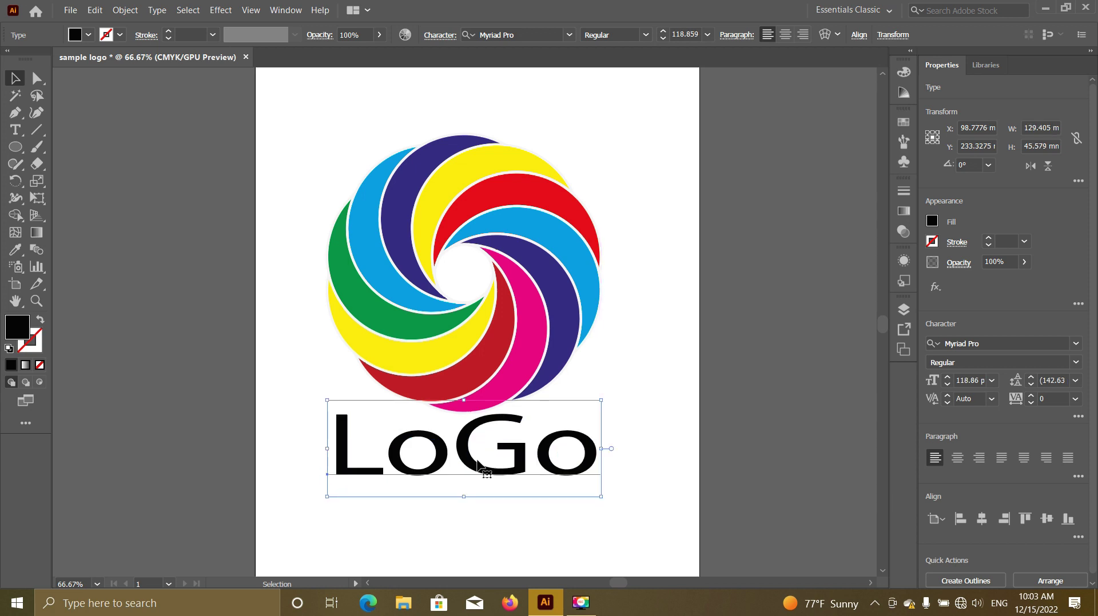
pyautogui.moveTo(480, 473); pyautogui.dragTo(479, 476)
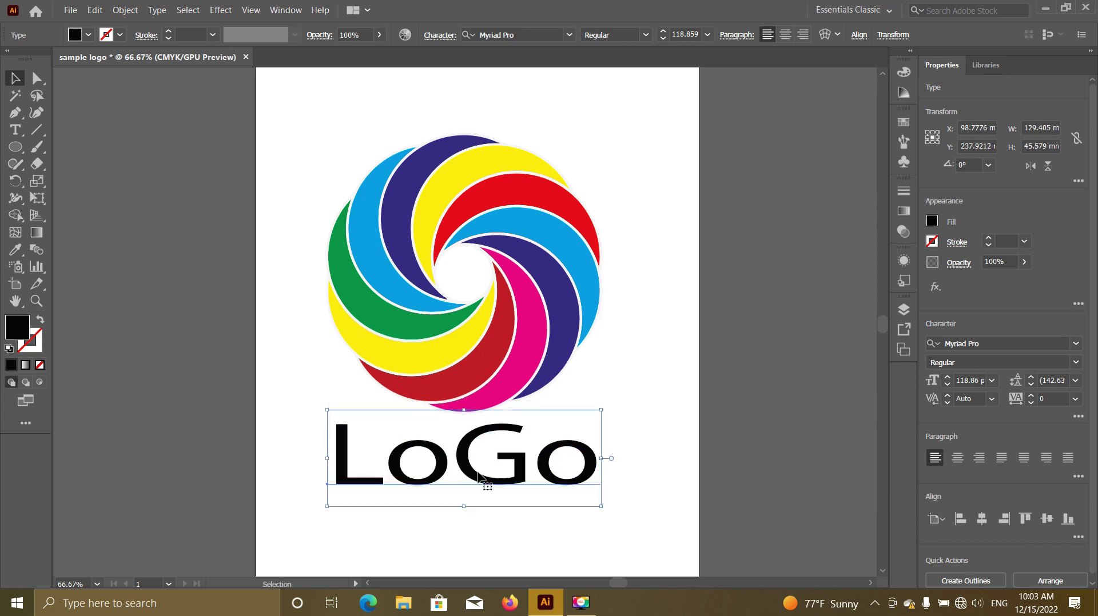
pyautogui.scroll(-1, 479, 470)
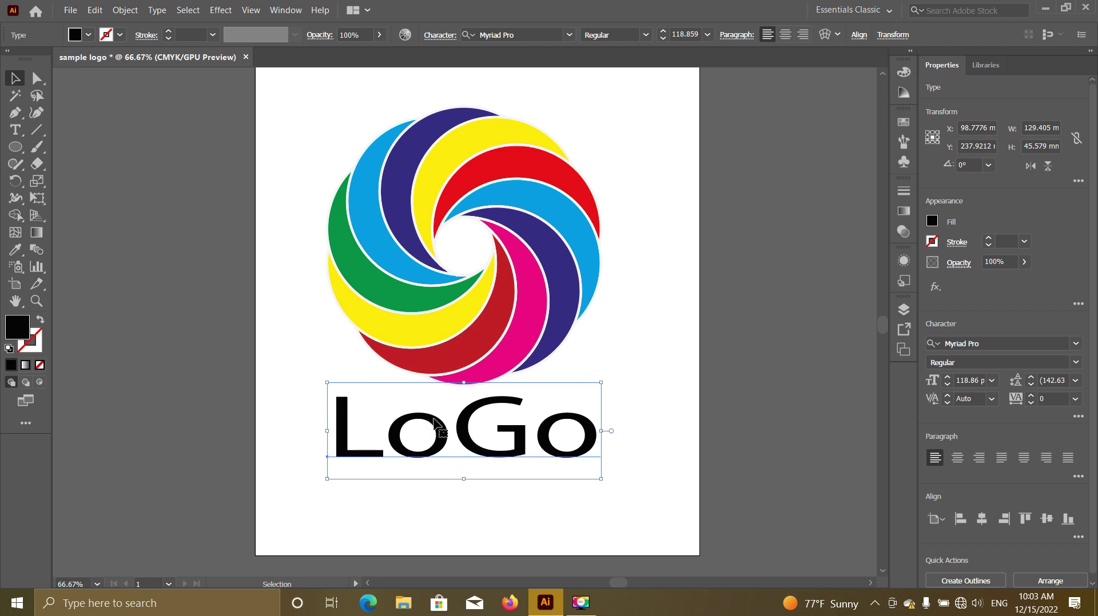
# Step: Expand the LoGo text into outlined shapes (Object, Fill) and open the group in isolation mode
pyautogui.click(125, 10)
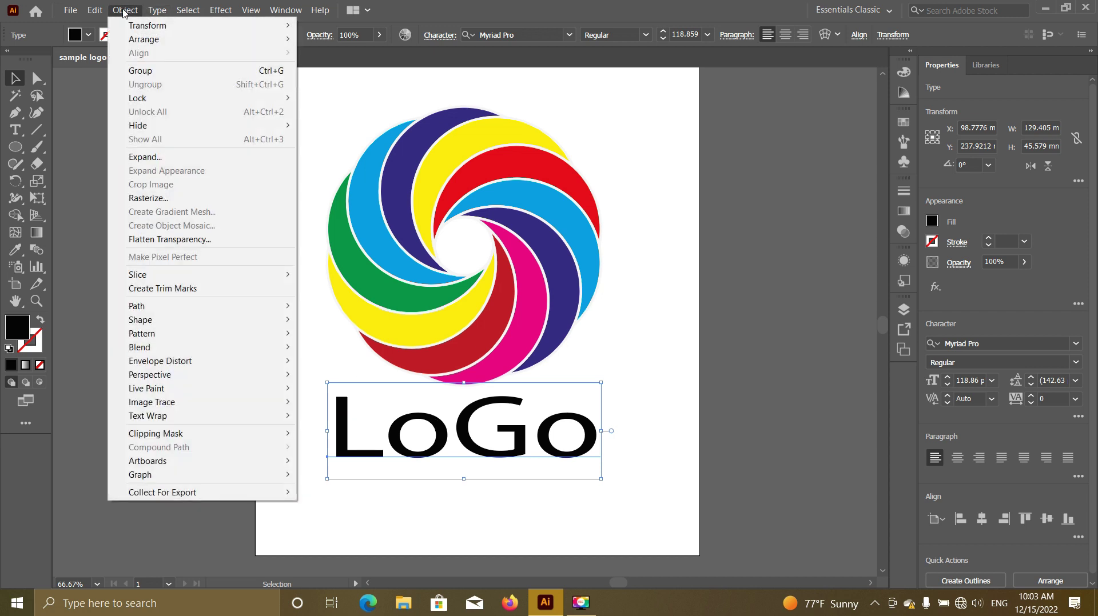
pyautogui.click(166, 158)
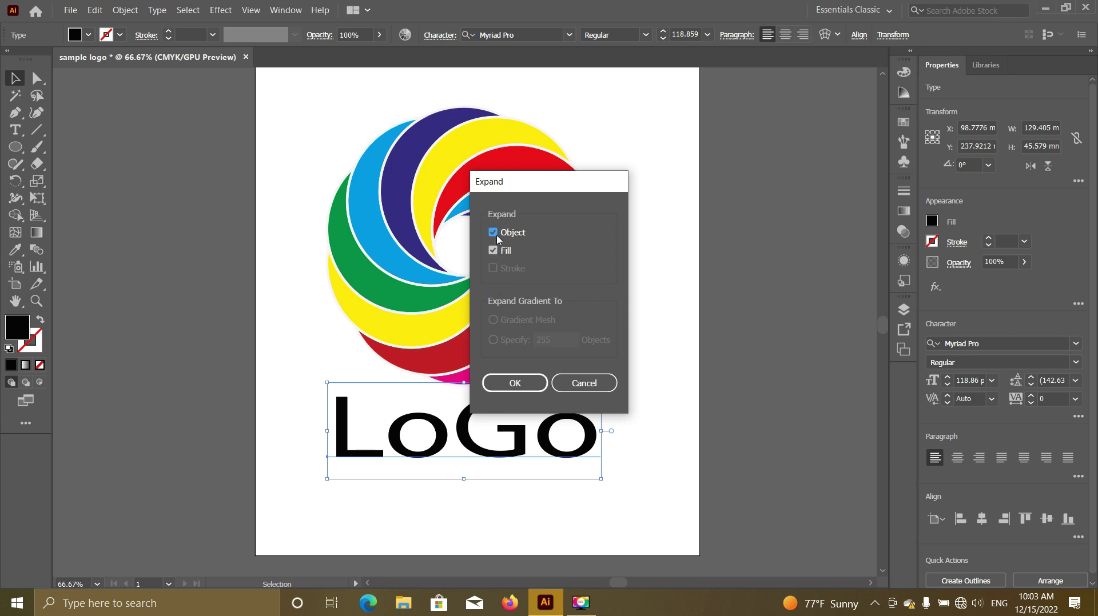
pyautogui.click(514, 383)
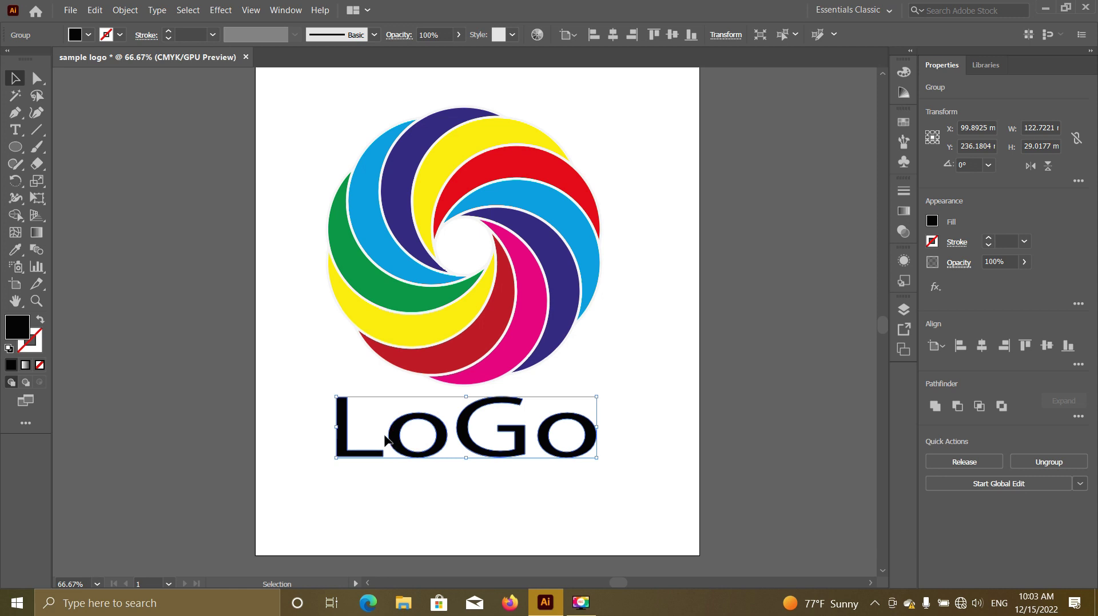
pyautogui.click(352, 358)
pyautogui.click(402, 429)
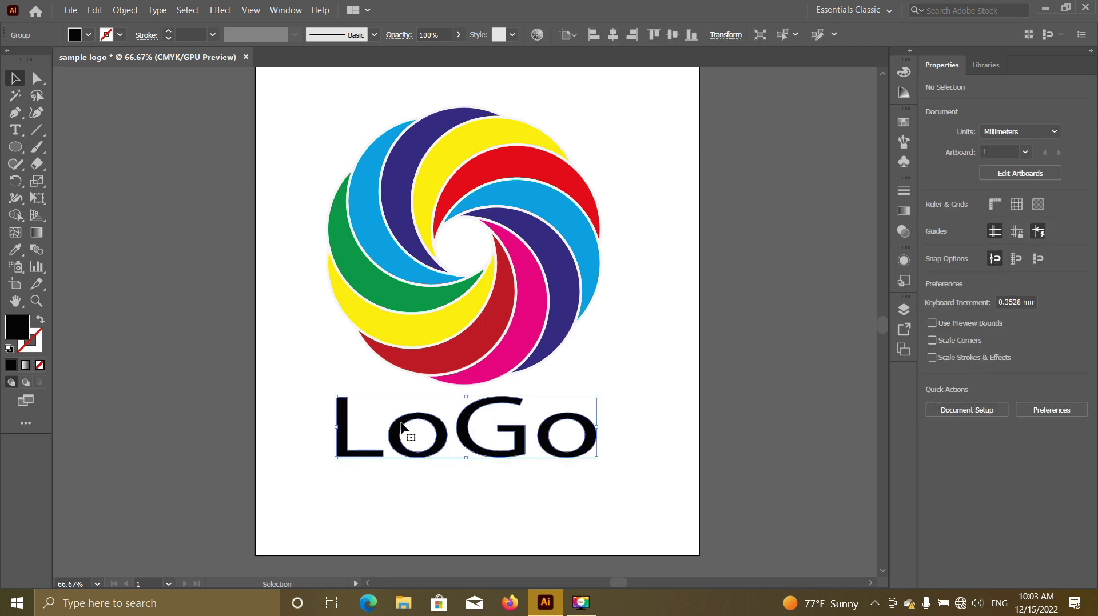
pyautogui.doubleClick(402, 429)
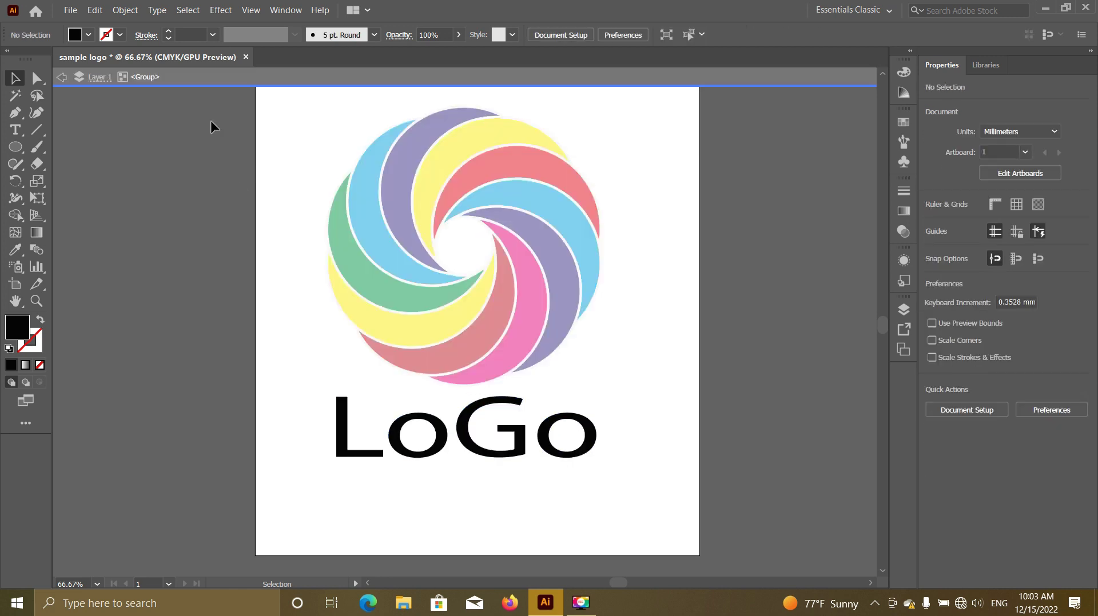
# Step: Fill both 'o' letters of LoGo red, then exit isolation mode and zoom out
pyautogui.click(89, 35)
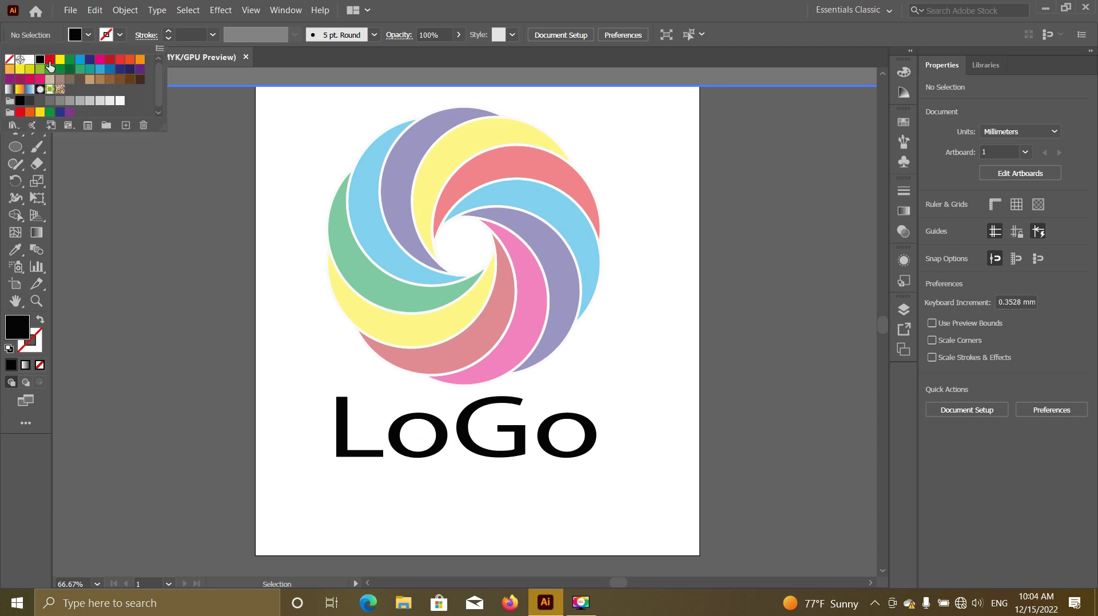
pyautogui.click(50, 60)
pyautogui.click(71, 37)
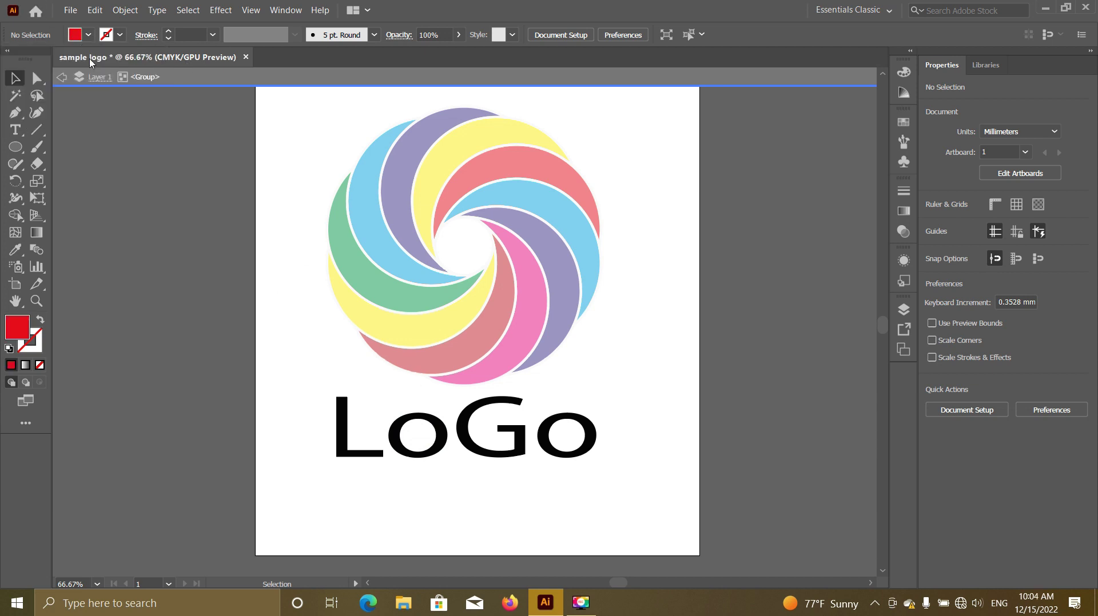
pyautogui.click(395, 432)
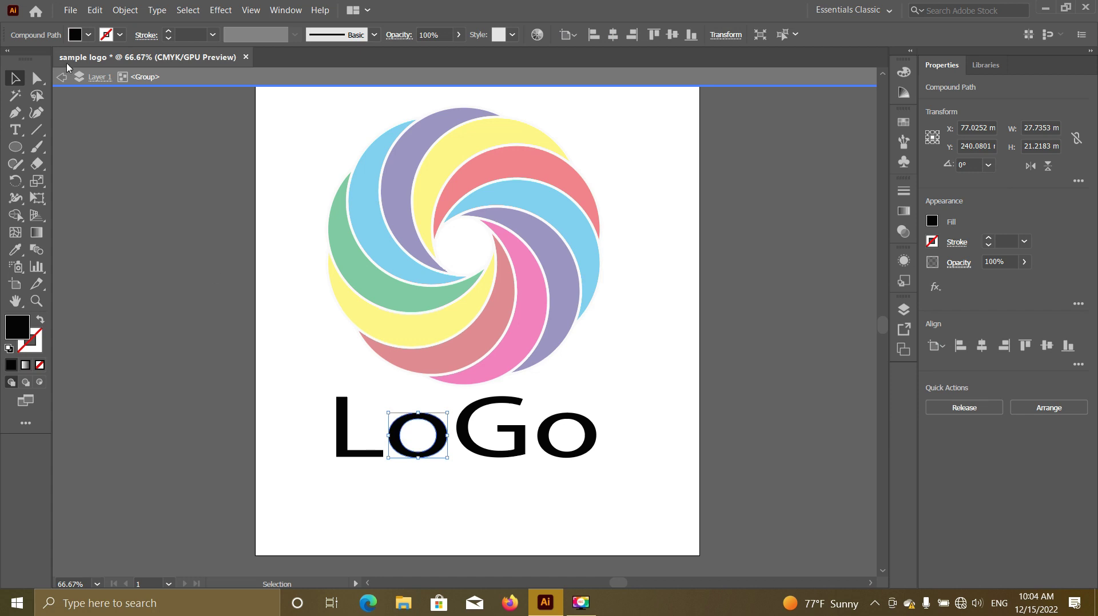
pyautogui.click(89, 35)
pyautogui.click(50, 60)
pyautogui.click(566, 434)
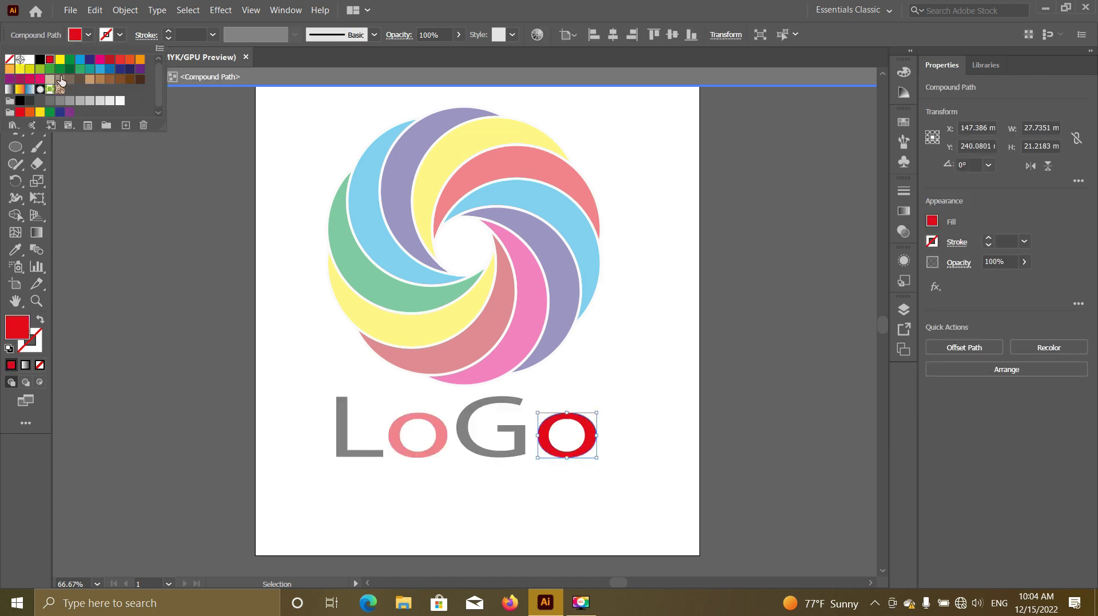
pyautogui.doubleClick(628, 390)
pyautogui.hotkey('ctrl', '-')
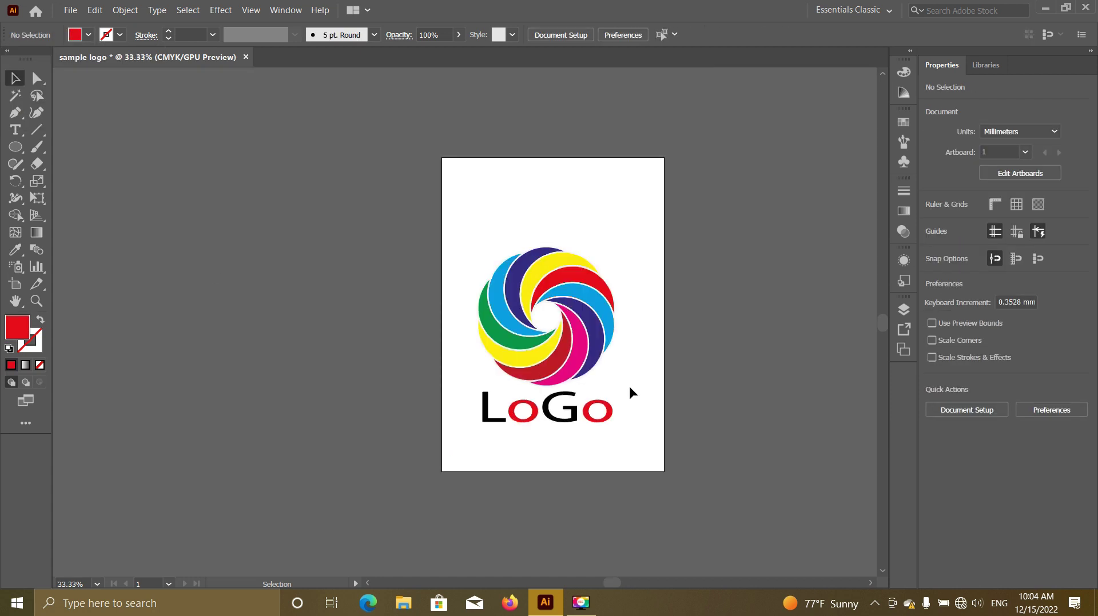
pyautogui.scroll(1, 631, 375)
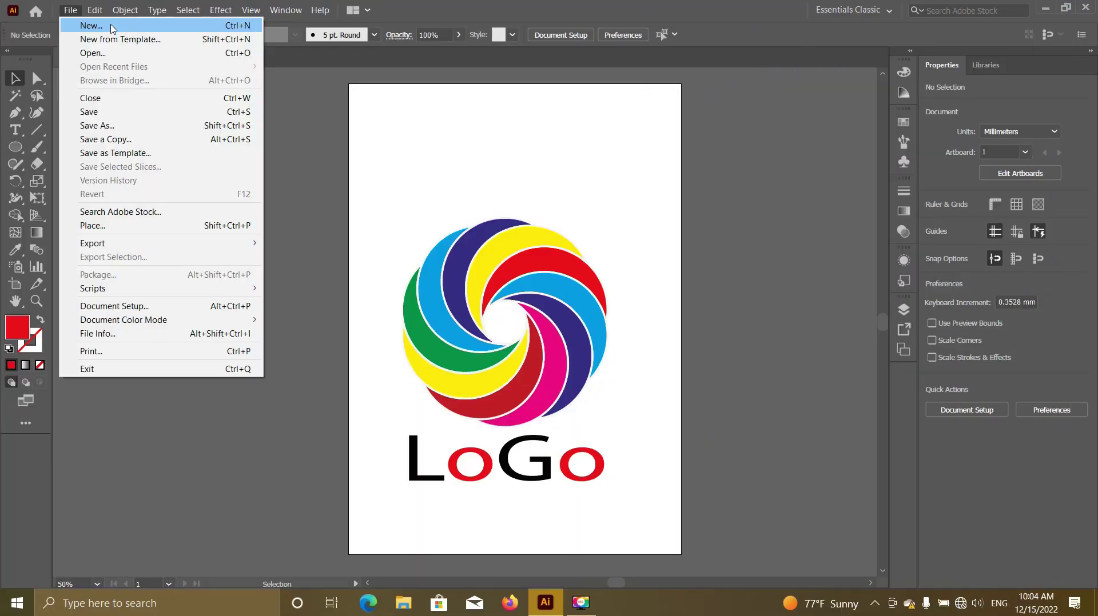
# Step: Create a new A4 document and place a small circle with the Ellipse tool
pyautogui.click(112, 27)
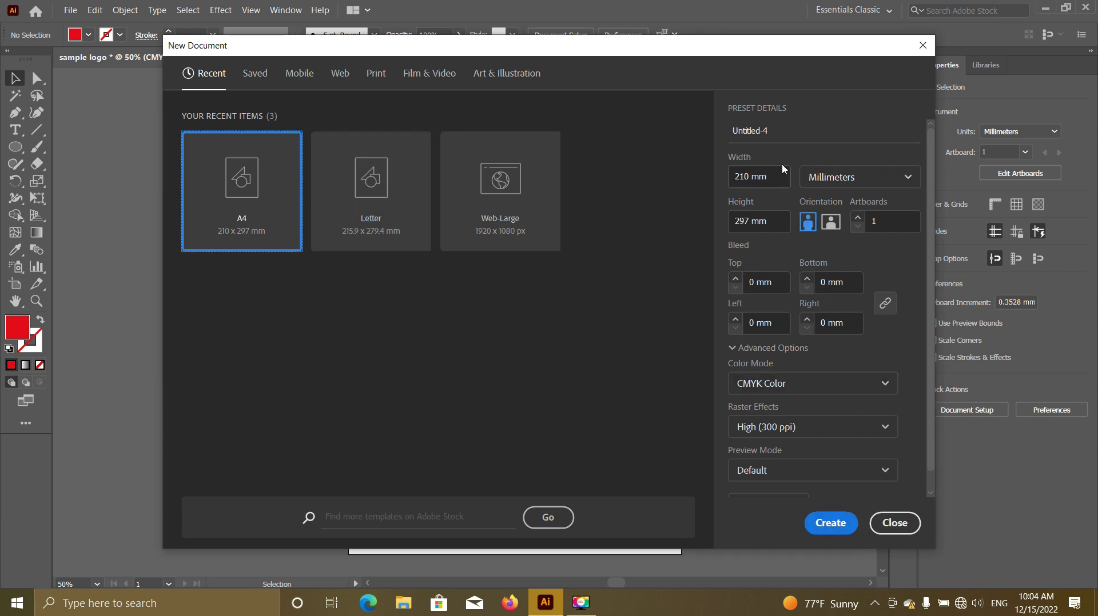
pyautogui.click(835, 525)
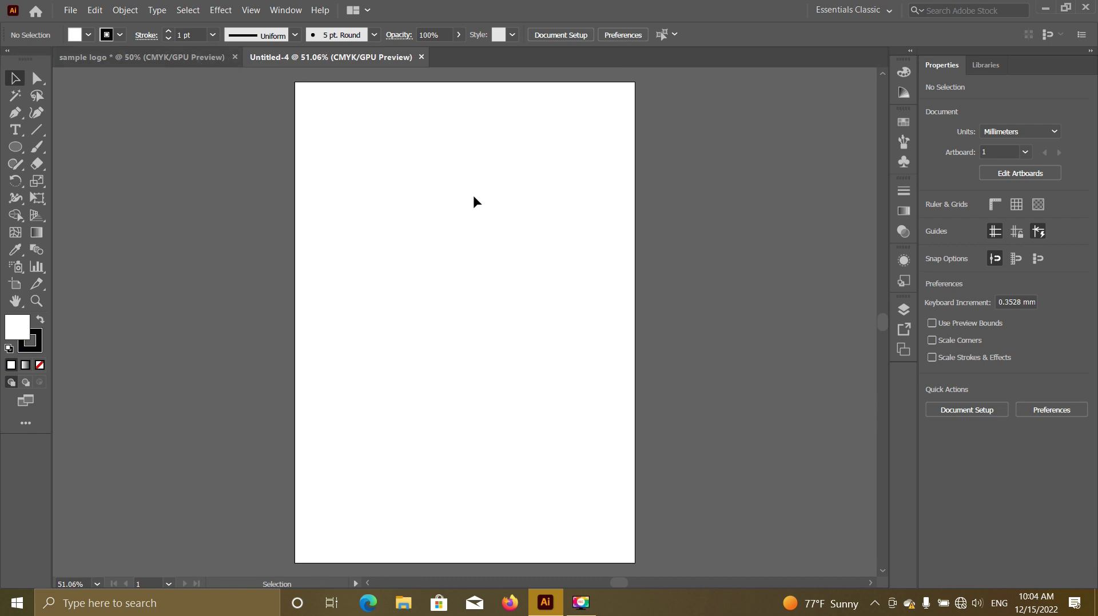
pyautogui.click(15, 147)
pyautogui.click(407, 236)
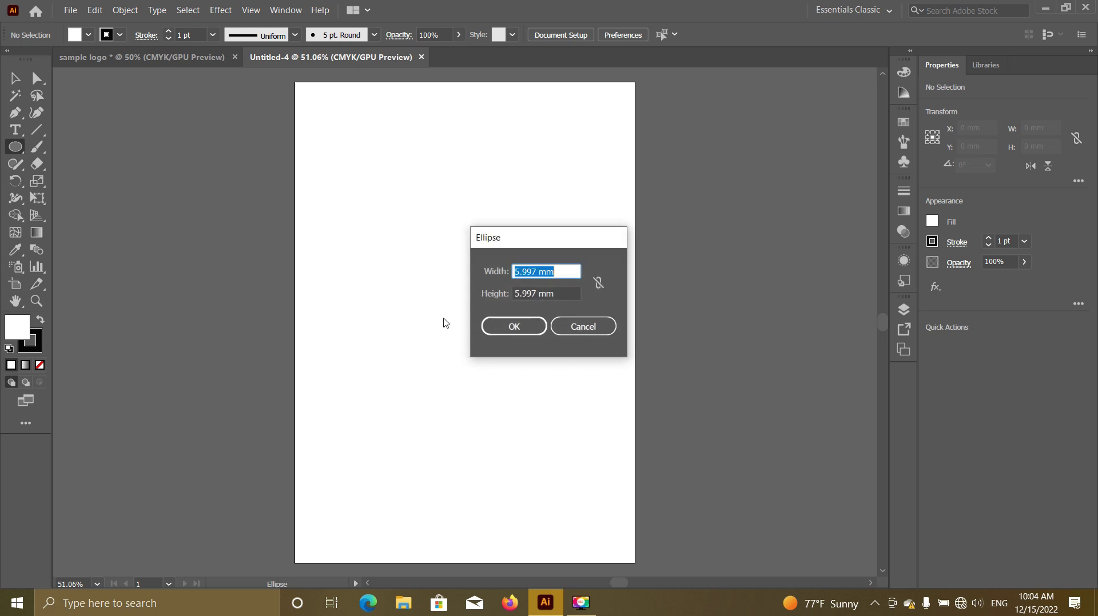
pyautogui.click(518, 326)
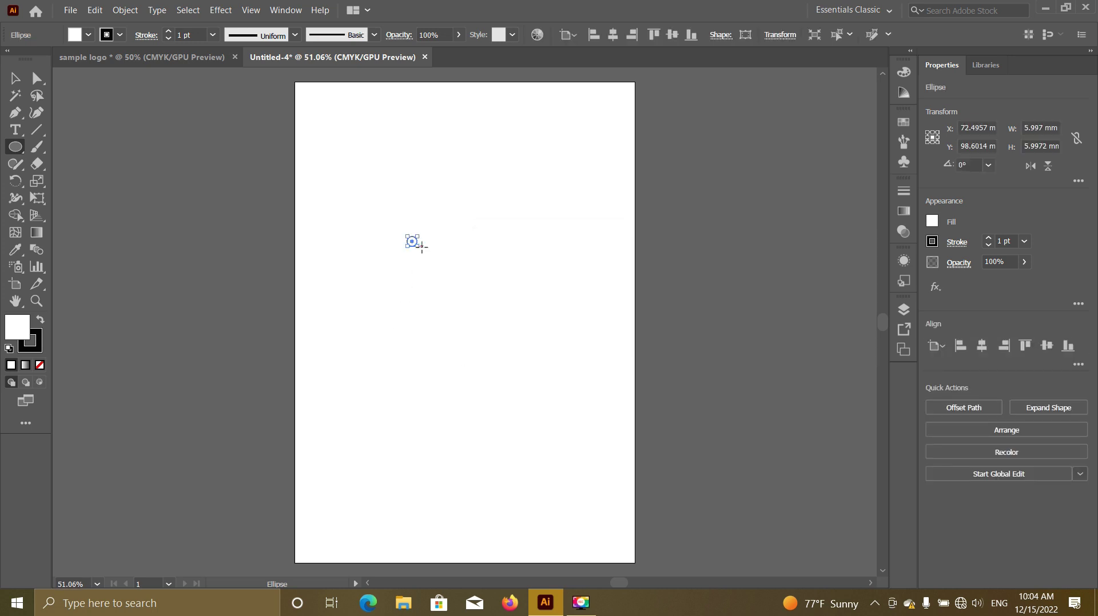
# Step: Enlarge the circle to about 77.26 mm and move it up toward the page centre
pyautogui.moveTo(419, 246)
pyautogui.mouseDown()
pyautogui.moveTo(546, 380)
pyautogui.moveTo(534, 363)
pyautogui.mouseUp()
pyautogui.press('v')
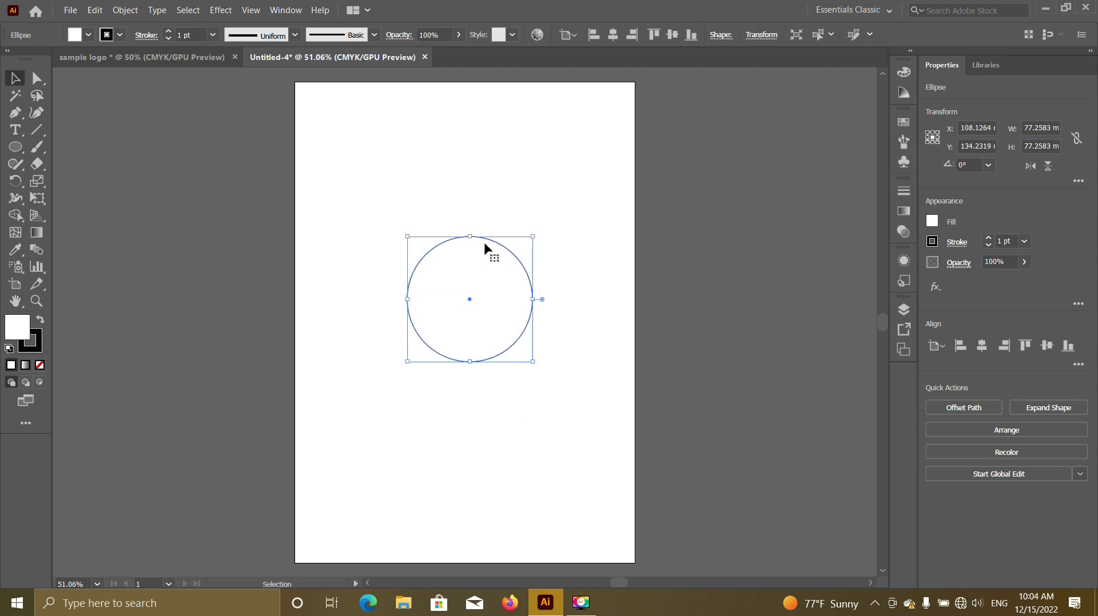
pyautogui.moveTo(464, 242); pyautogui.dragTo(448, 203)
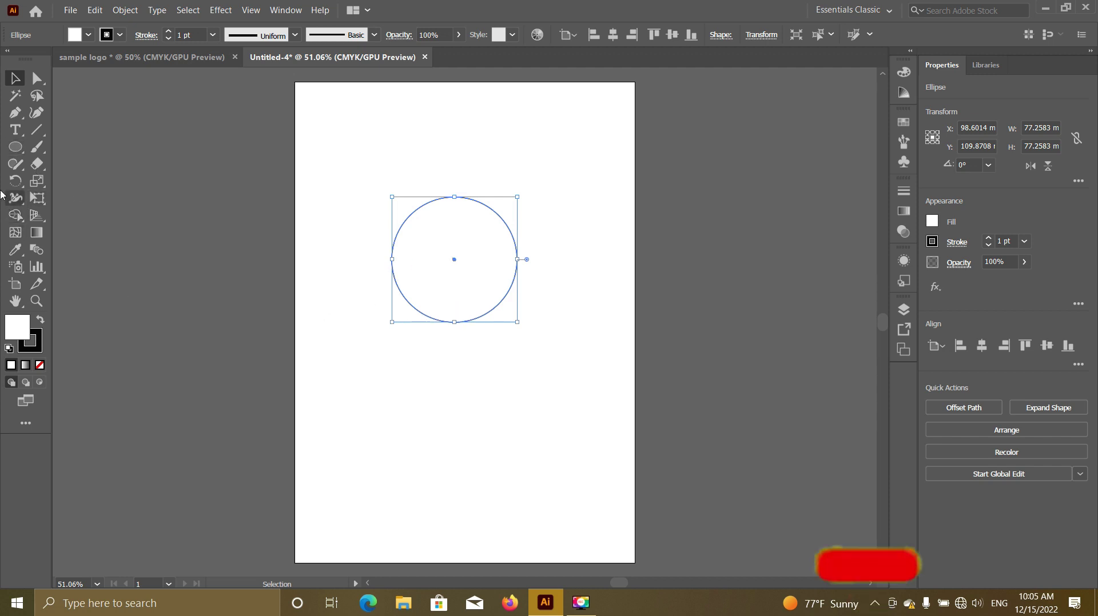
pyautogui.click(16, 180)
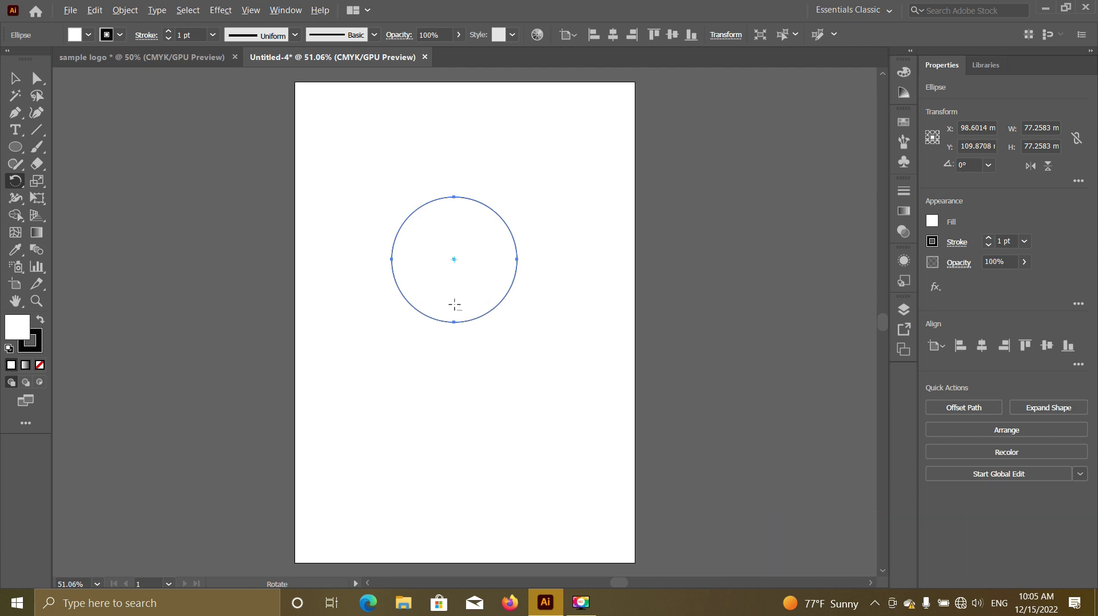
# Step: Make two 120° rotated copies of the circle around a pivot just below it
pyautogui.keyDown('alt'); pyautogui.click(454, 305); pyautogui.keyUp('alt')
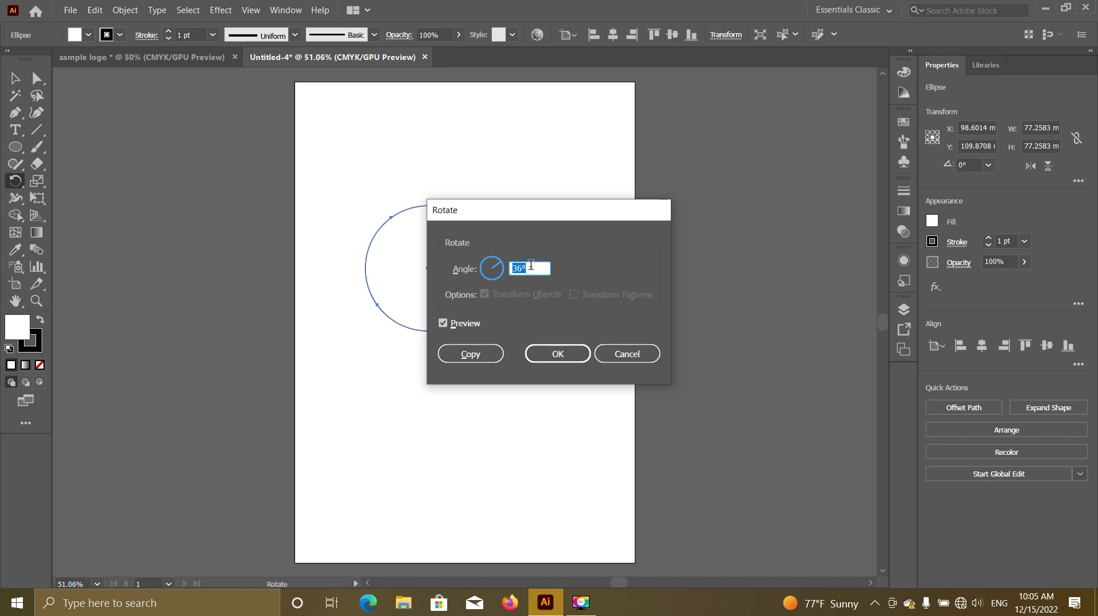
pyautogui.write('120')
pyautogui.click(474, 354)
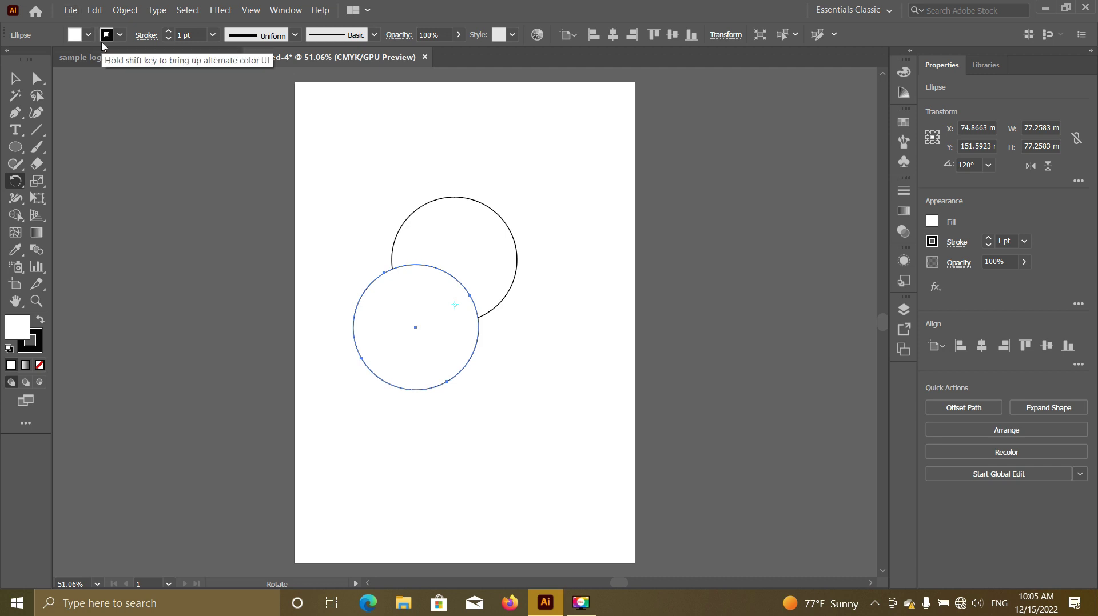
pyautogui.hotkey('ctrl', 'd')
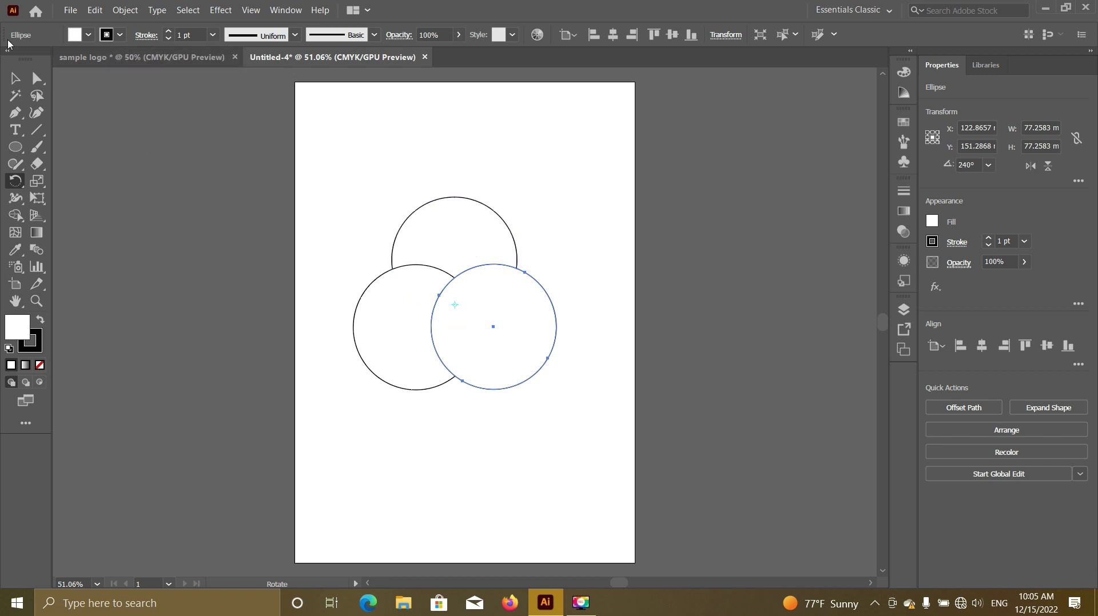
# Step: Set the fill of the right, top and left circles to None
pyautogui.click(15, 78)
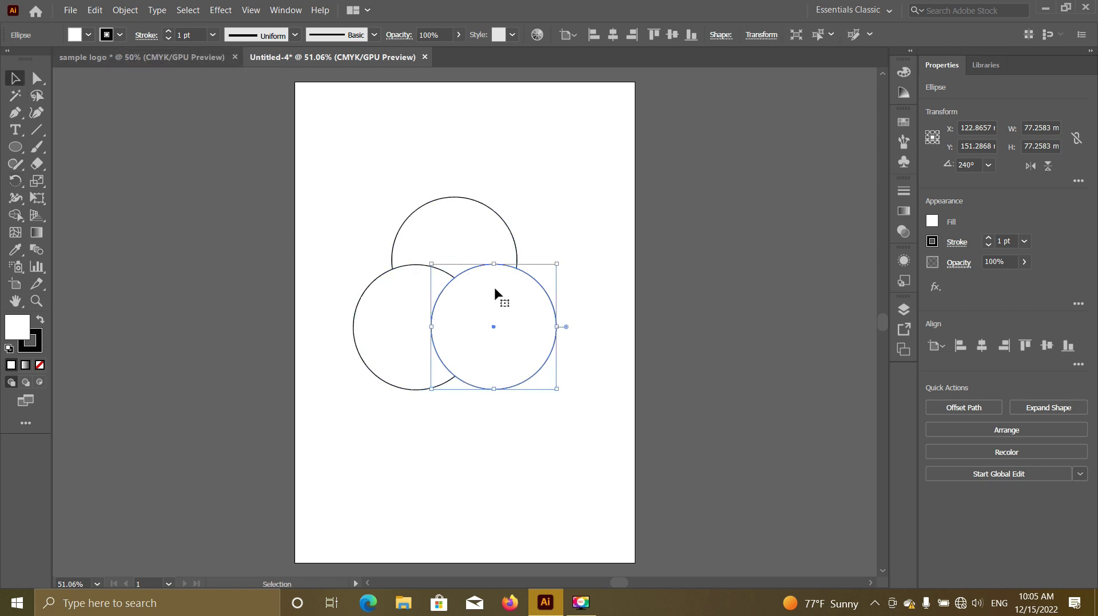
pyautogui.click(89, 35)
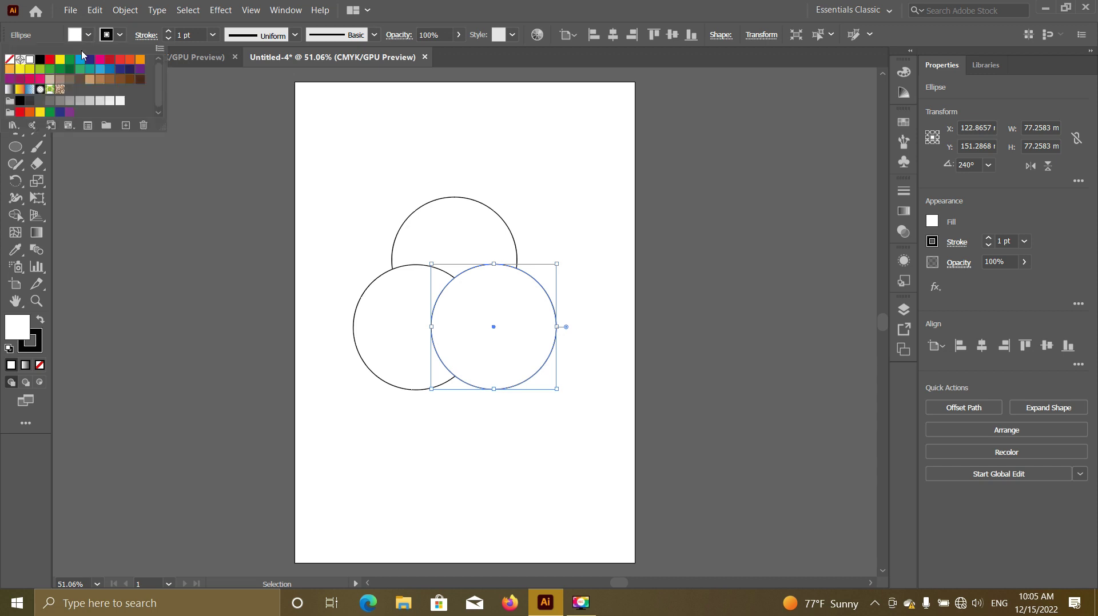
pyautogui.click(10, 59)
pyautogui.click(466, 245)
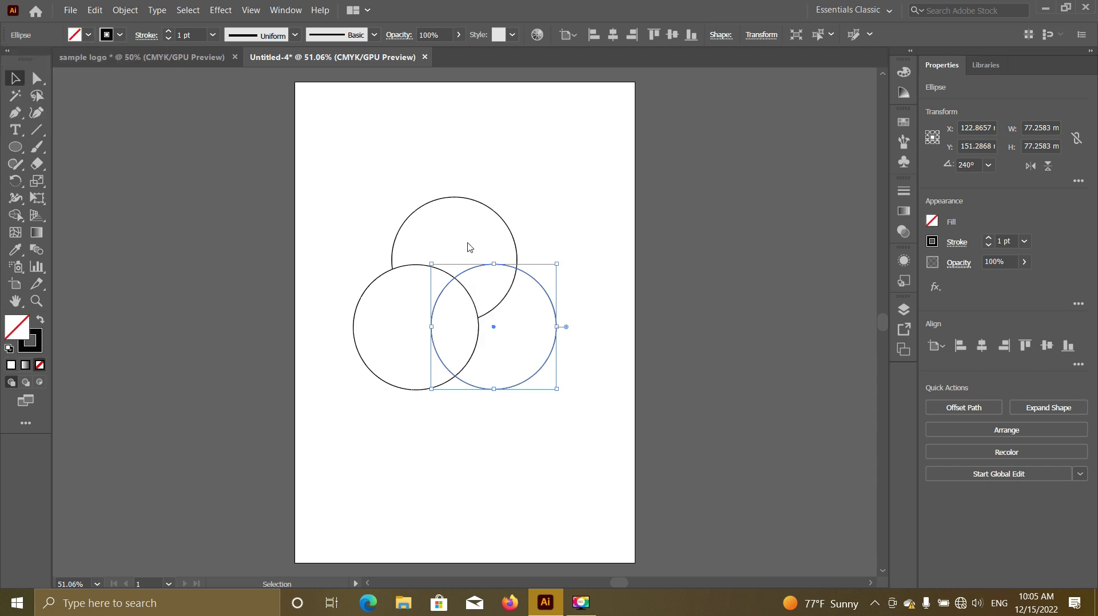
pyautogui.click(503, 237)
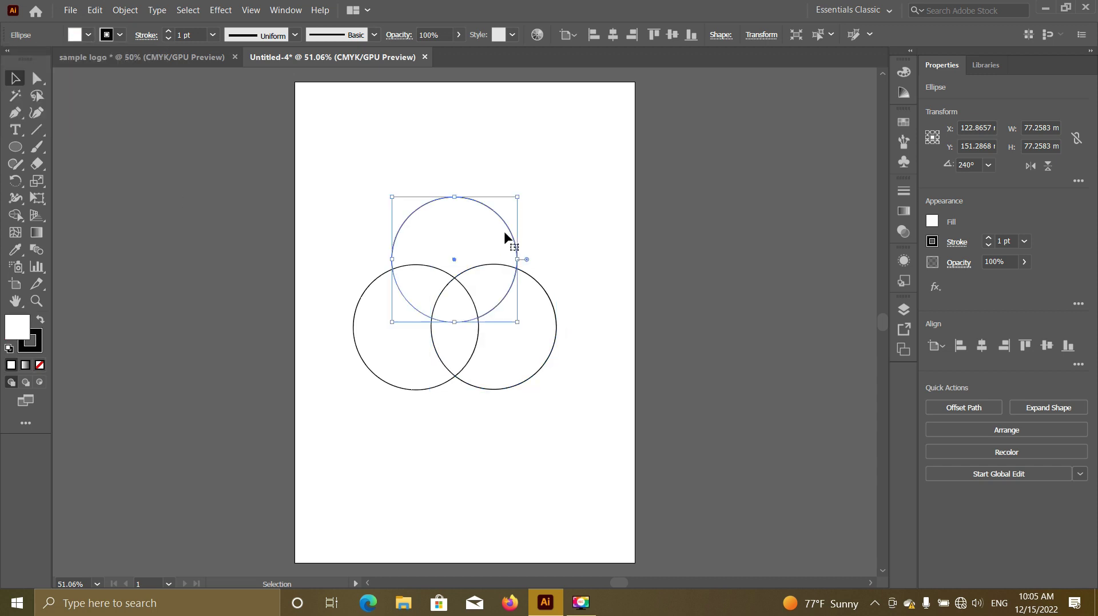
pyautogui.click(89, 34)
pyautogui.click(10, 60)
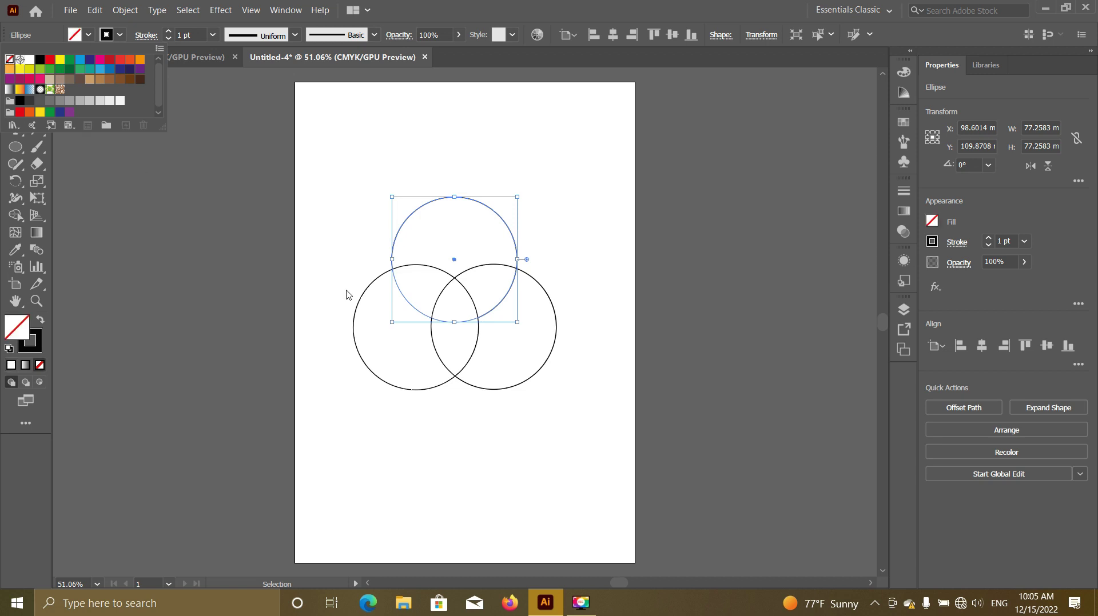
pyautogui.click(361, 323)
pyautogui.click(355, 325)
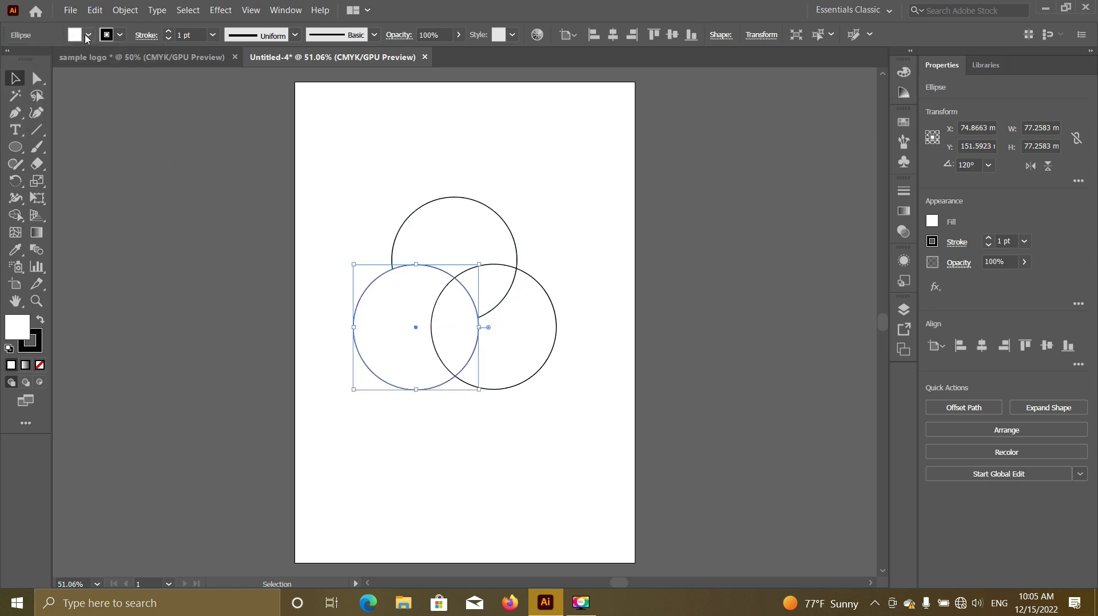
pyautogui.click(88, 35)
pyautogui.click(9, 60)
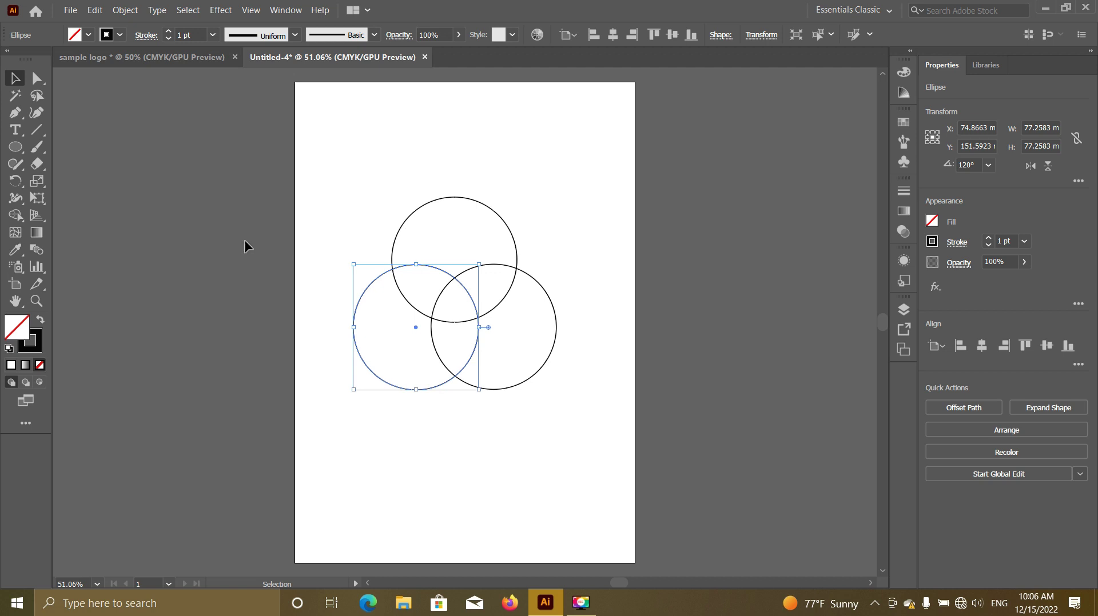
# Step: Delete the three circles' outer regions with the Shape Builder to leave a triquetra
pyautogui.moveTo(313, 155); pyautogui.dragTo(595, 463)
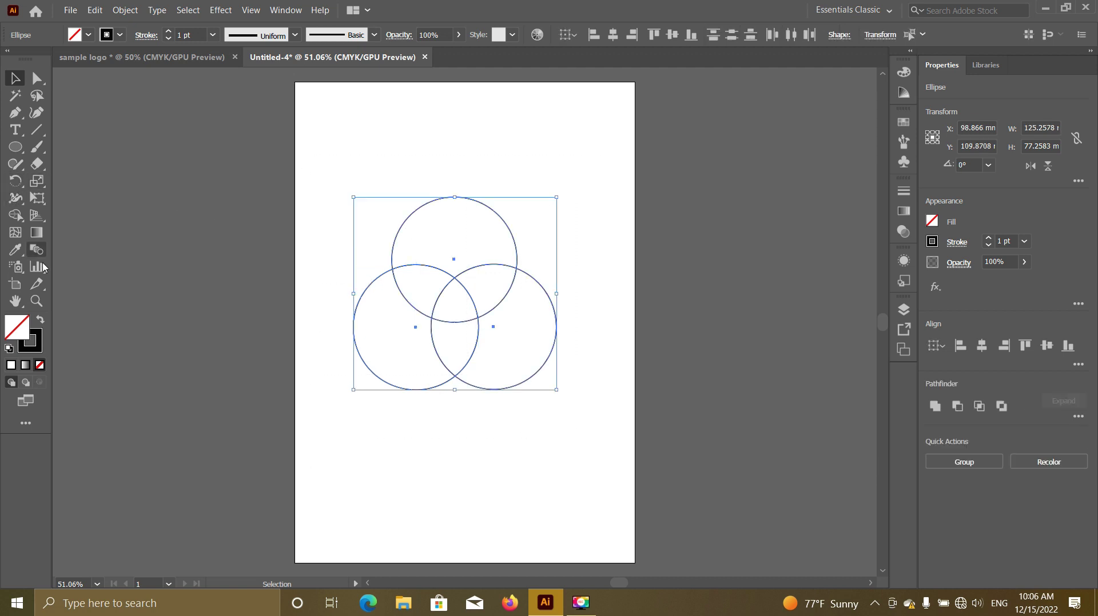
pyautogui.click(18, 217)
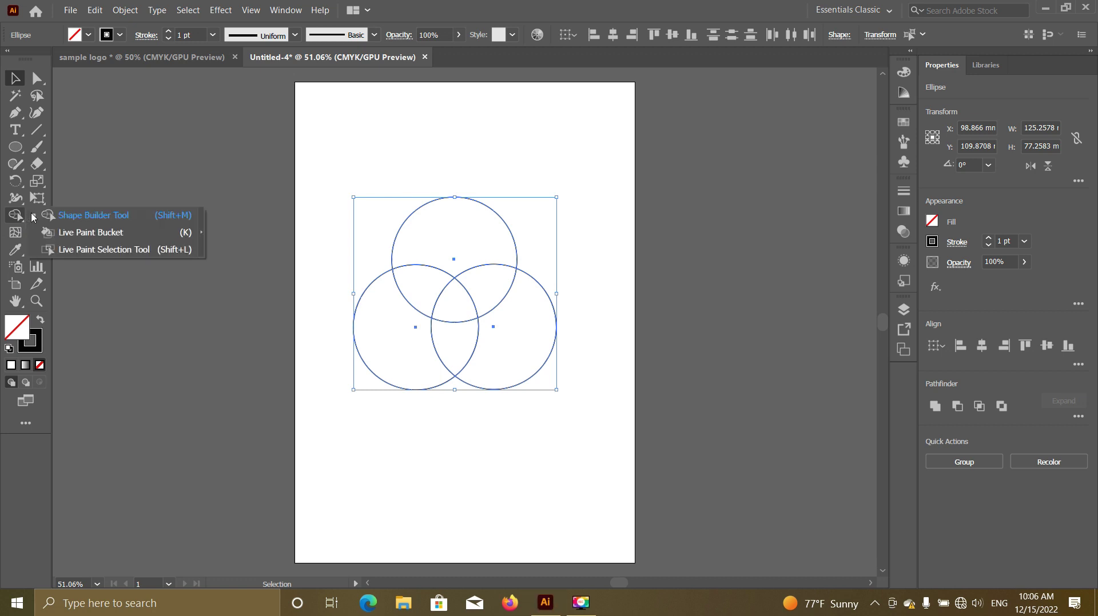
pyautogui.click(91, 215)
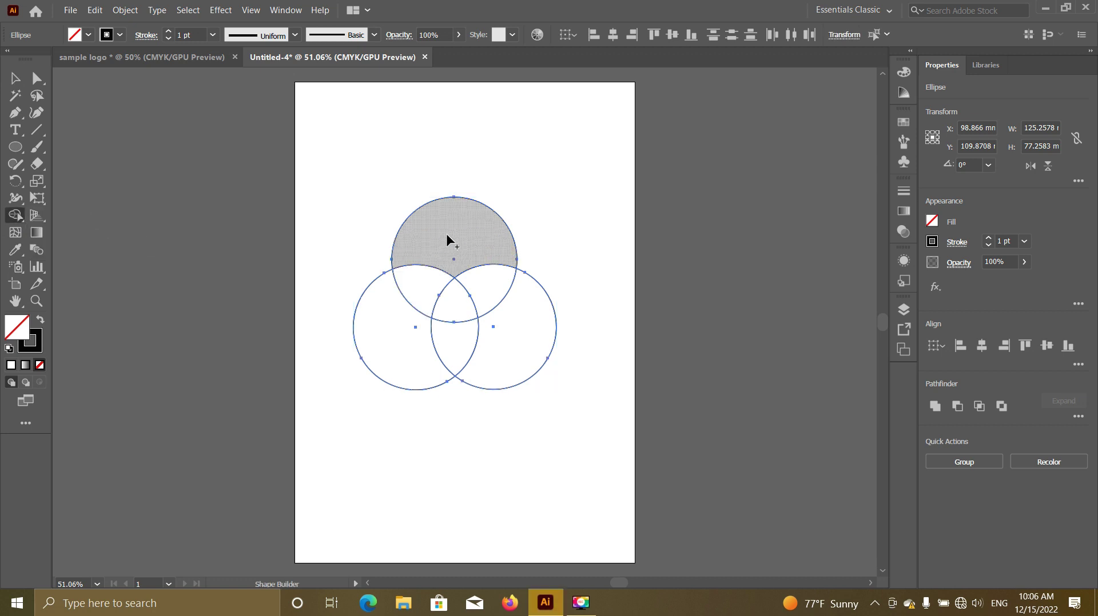
pyautogui.keyDown('alt'); pyautogui.click(446, 240); pyautogui.keyUp('alt')
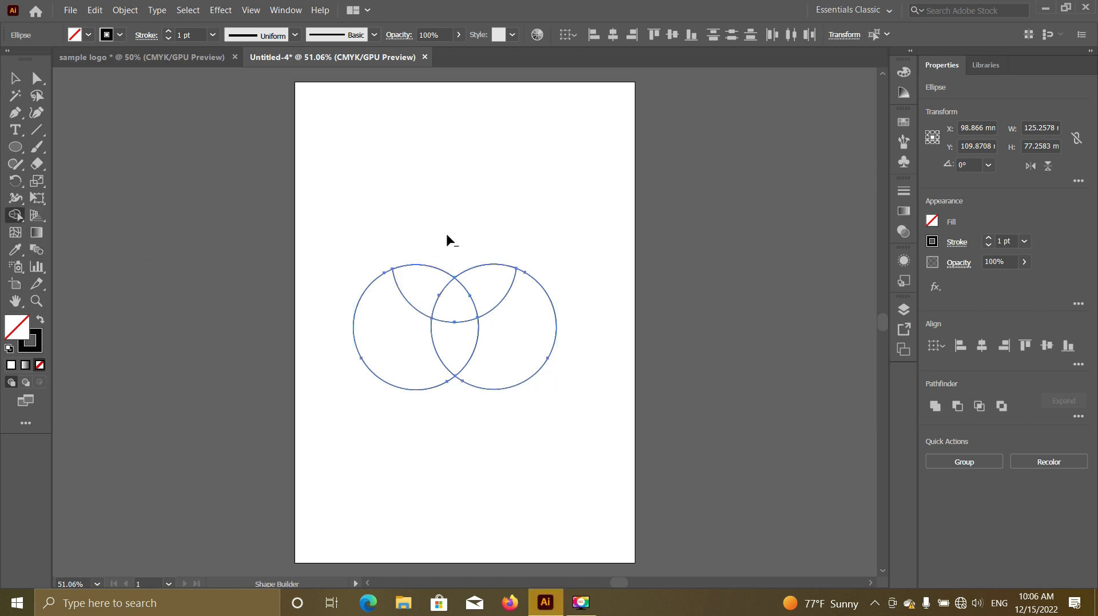
pyautogui.keyDown('alt'); pyautogui.click(526, 338); pyautogui.keyUp('alt')
pyautogui.keyDown('alt'); pyautogui.click(375, 346); pyautogui.keyUp('alt')
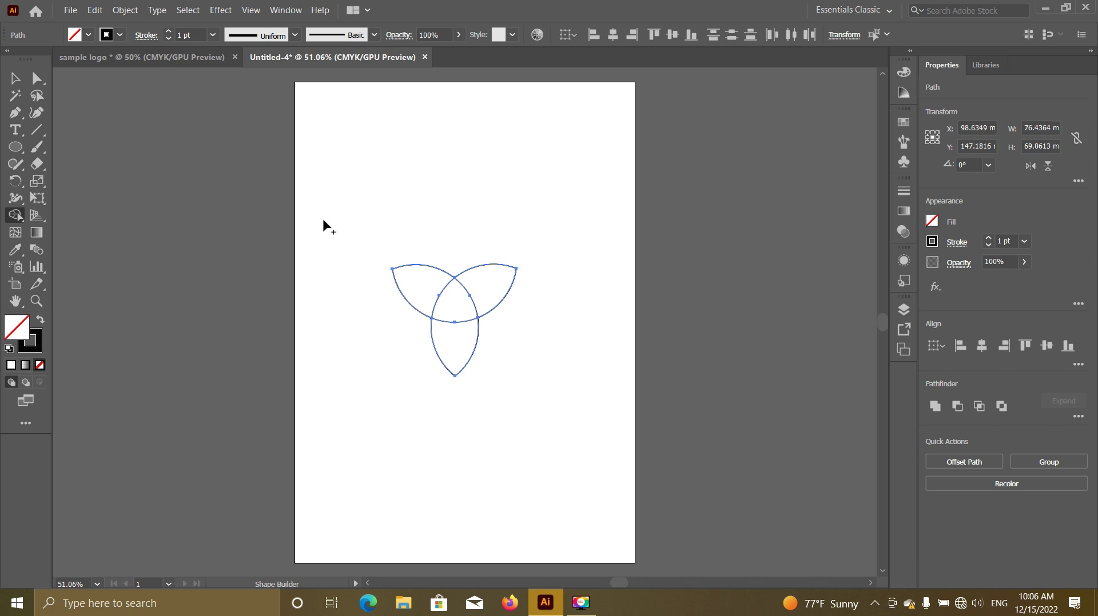
# Step: Rotate the triquetra about 59° and shift it about 12 mm right
pyautogui.click(15, 79)
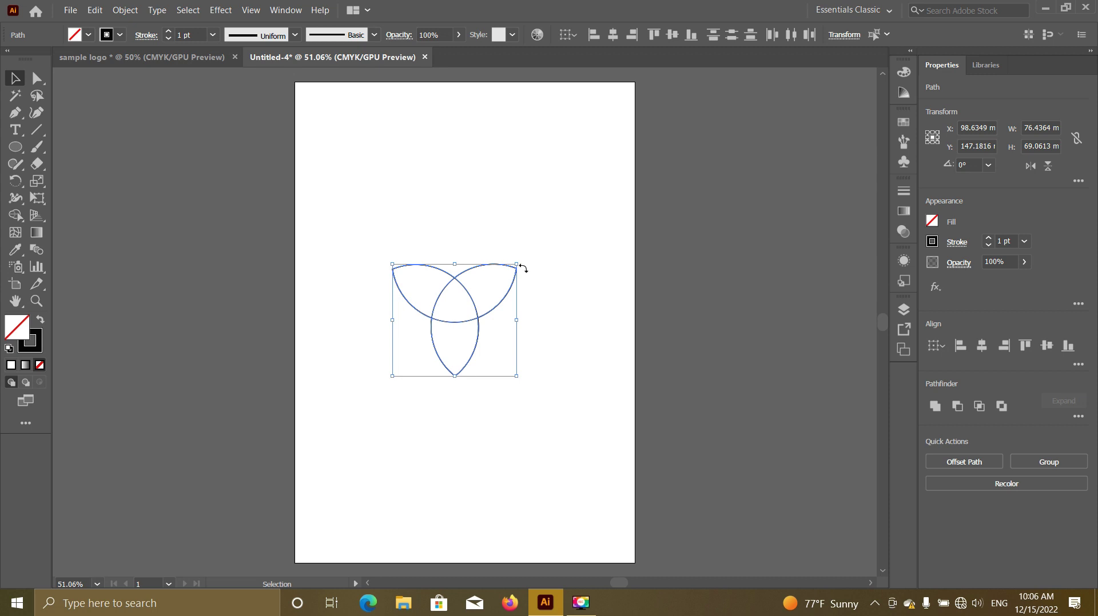
pyautogui.moveTo(522, 261); pyautogui.dragTo(439, 199)
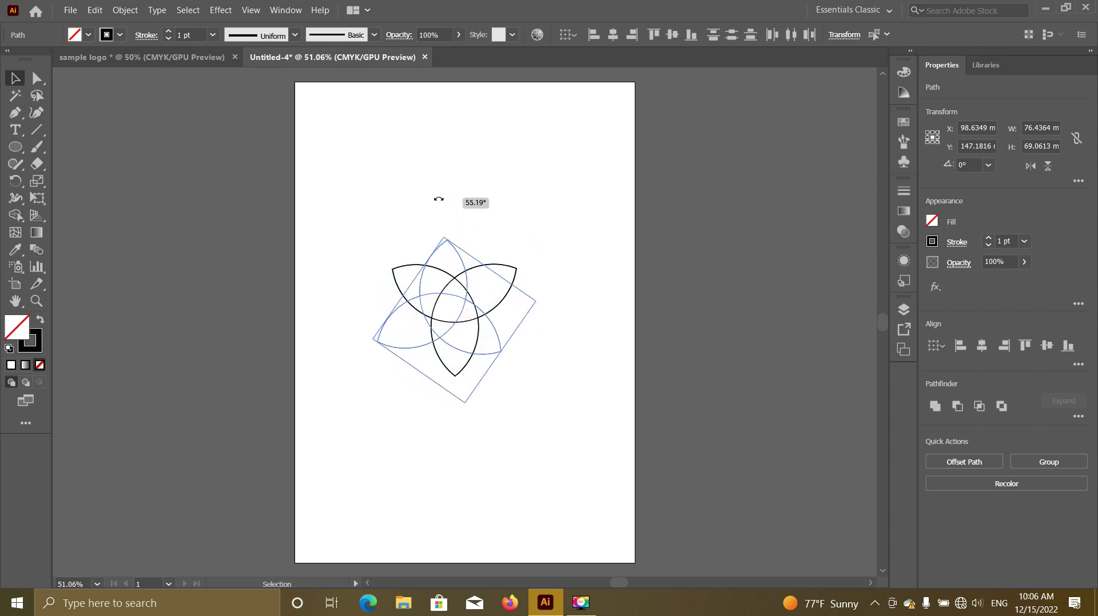
pyautogui.moveTo(439, 199)
pyautogui.mouseDown()
pyautogui.moveTo(456, 199)
pyautogui.moveTo(432, 197)
pyautogui.mouseUp()
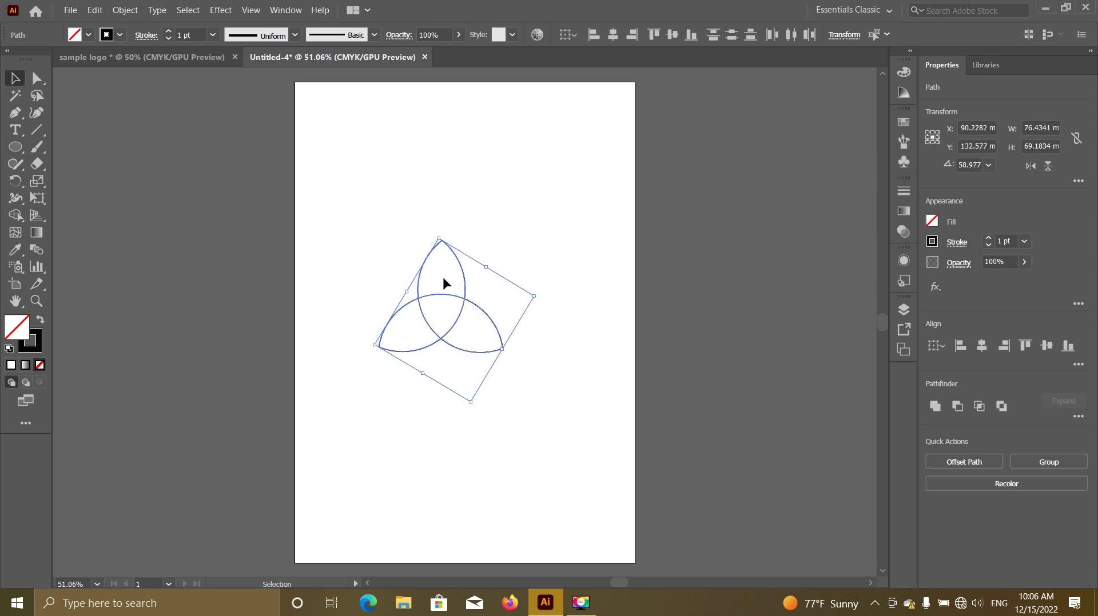
pyautogui.moveTo(461, 274); pyautogui.dragTo(481, 274)
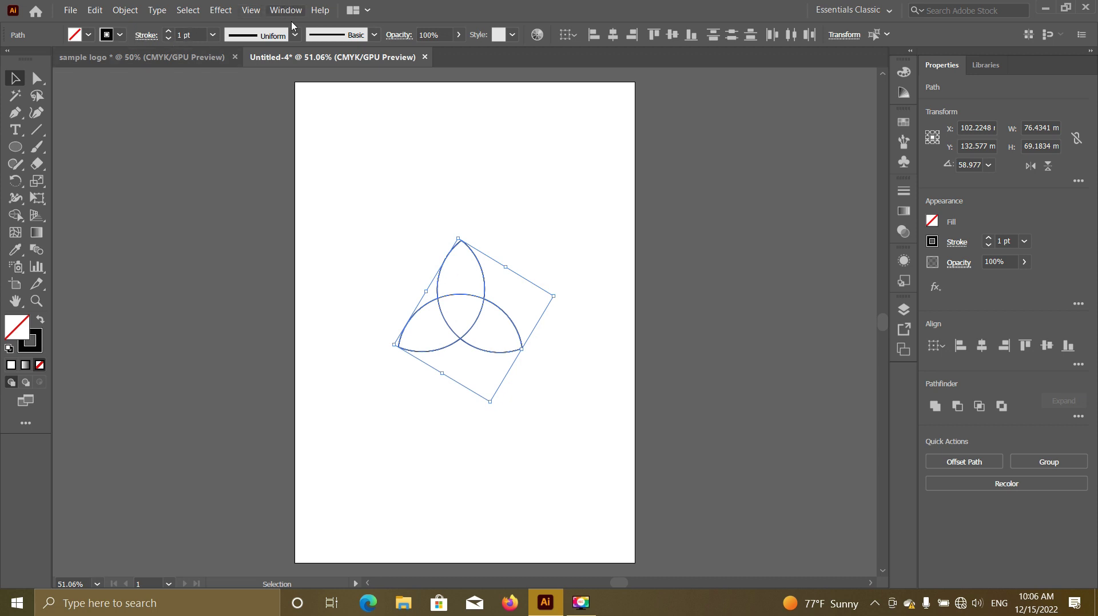
# Step: Show the Stroke panel and raise the triquetra's stroke weight step by step to 16 pt
pyautogui.click(281, 12)
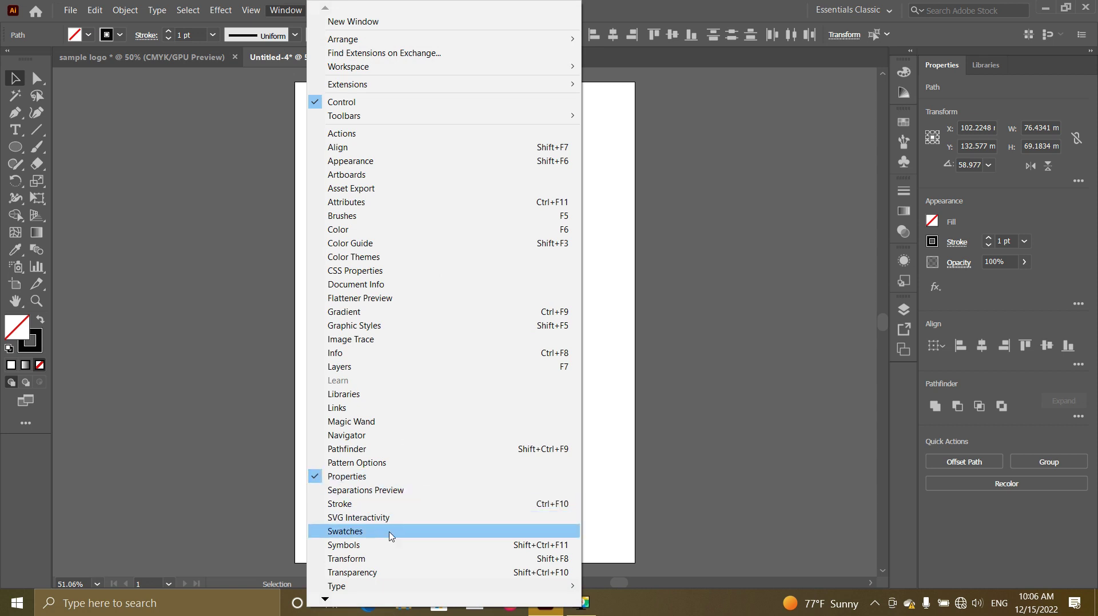
pyautogui.click(402, 506)
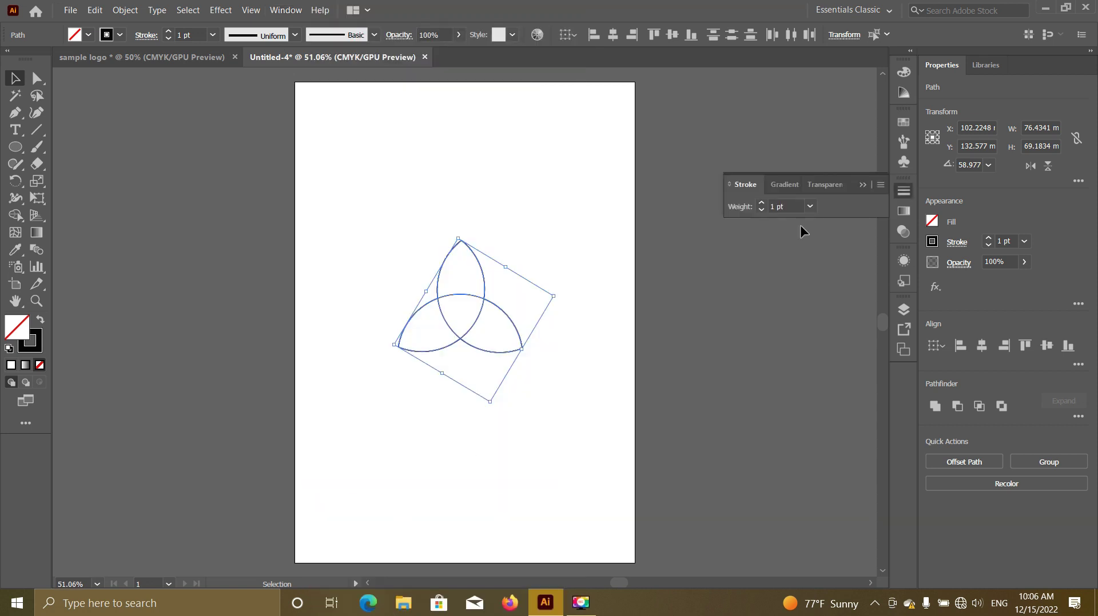
pyautogui.click(761, 203)
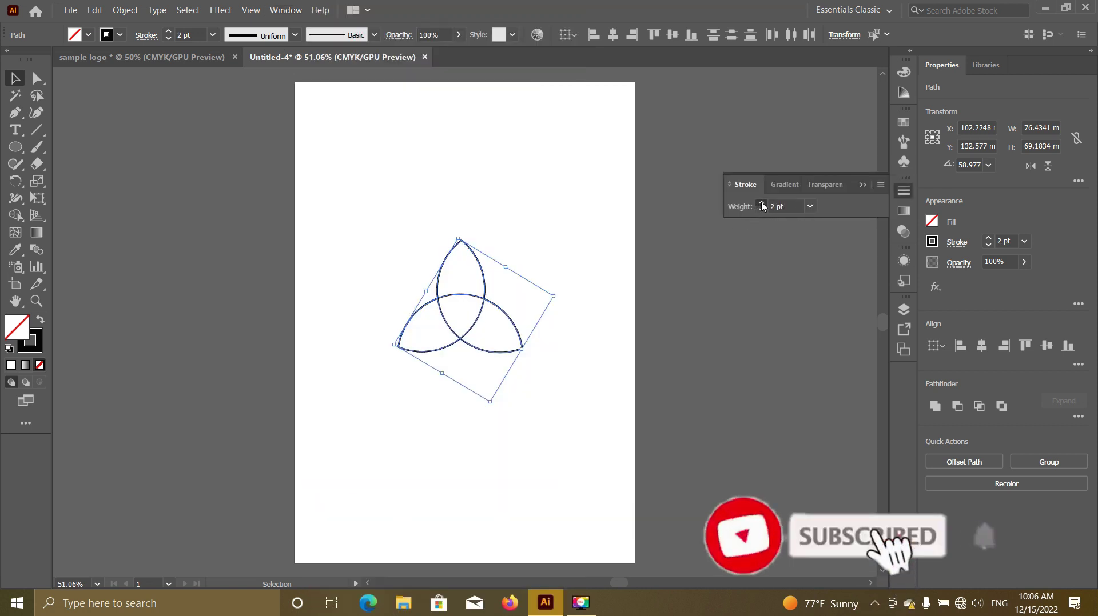
pyautogui.click(762, 204)
pyautogui.click(762, 204)
pyautogui.click(761, 204)
pyautogui.click(762, 205)
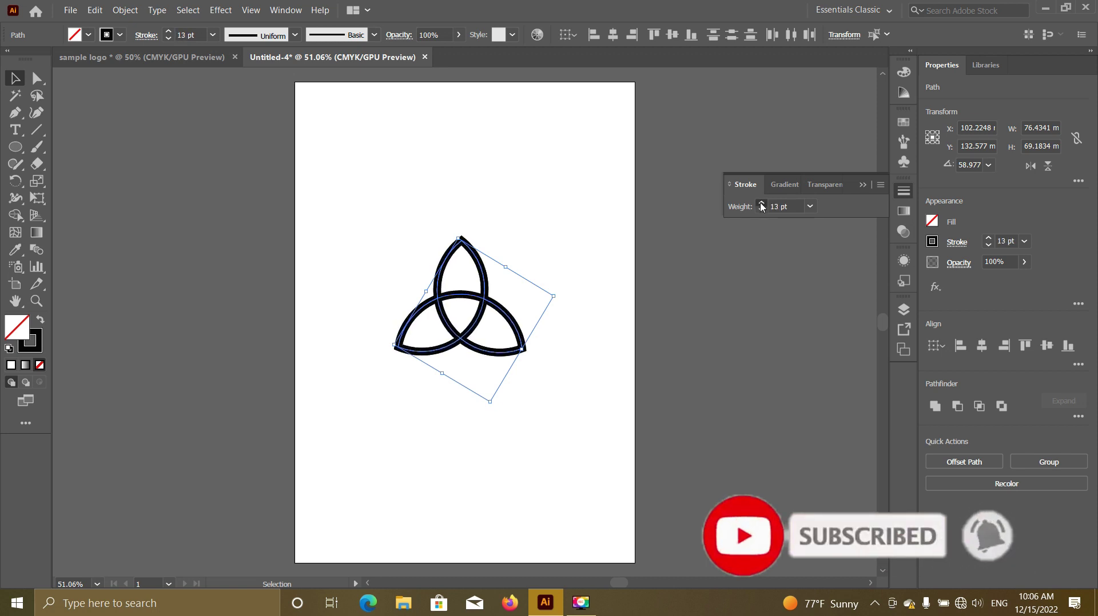
pyautogui.click(761, 204)
pyautogui.click(761, 204)
pyautogui.click(762, 204)
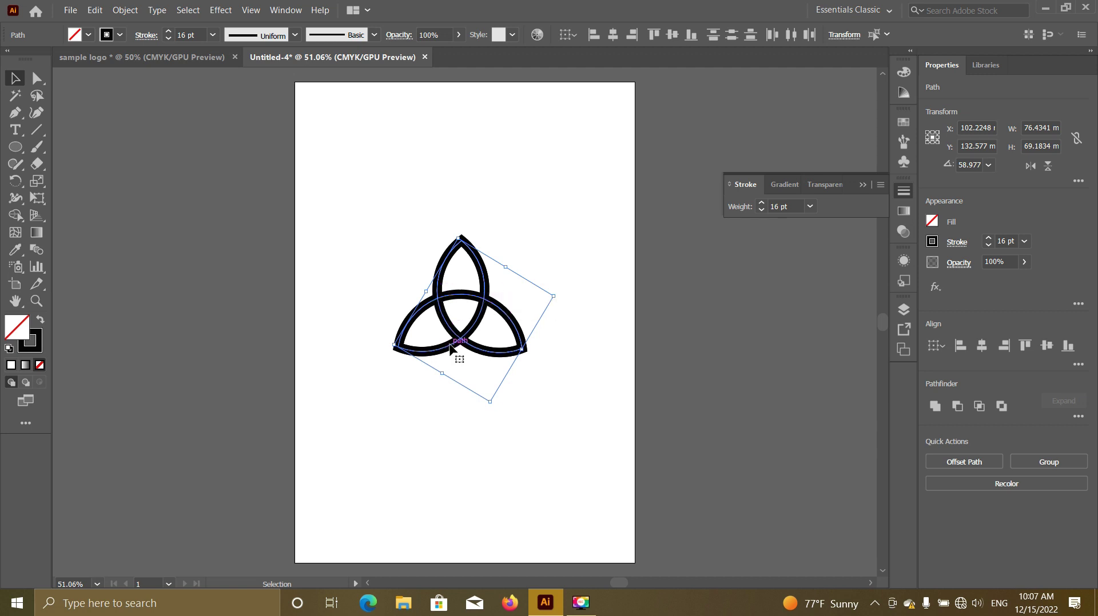
# Step: Expand the triquetra's fill and stroke into black filled shapes, then zoom in to 150%
pyautogui.click(129, 12)
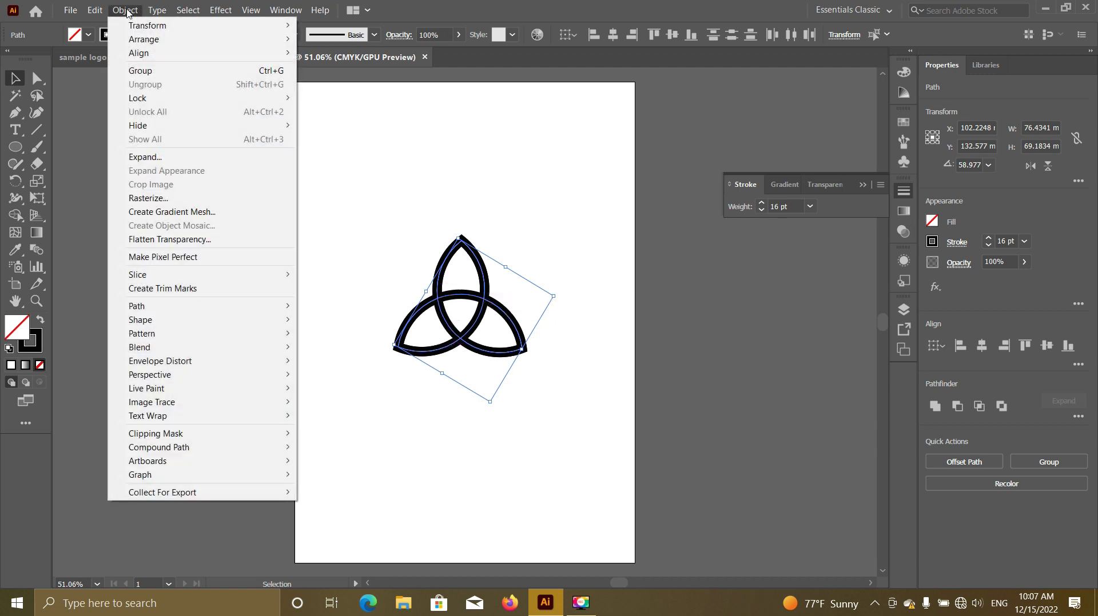
pyautogui.click(165, 160)
pyautogui.moveTo(522, 187); pyautogui.dragTo(621, 144)
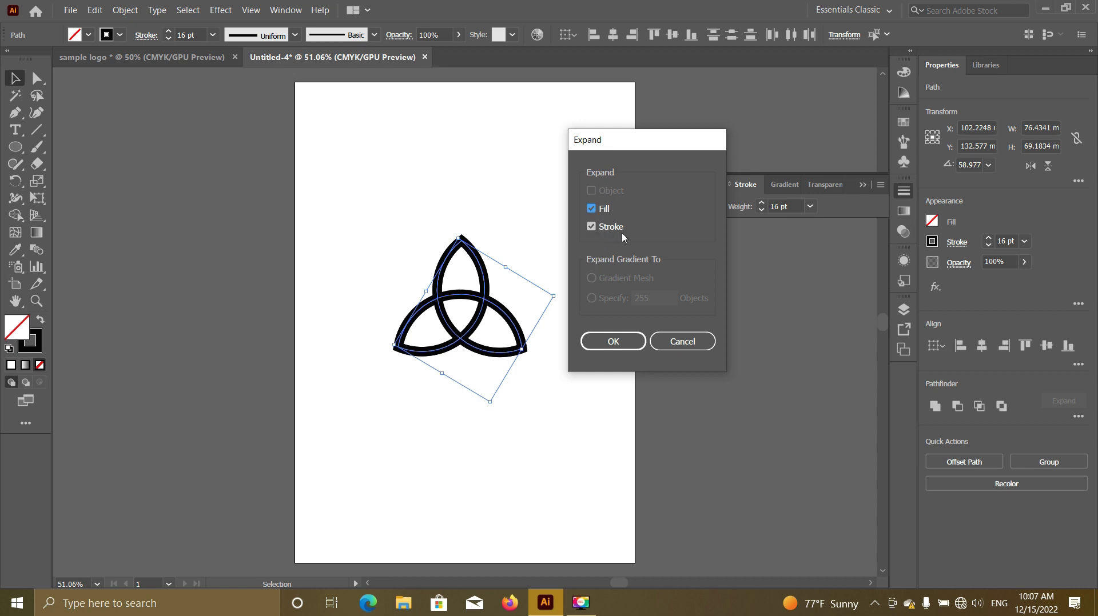
pyautogui.click(611, 341)
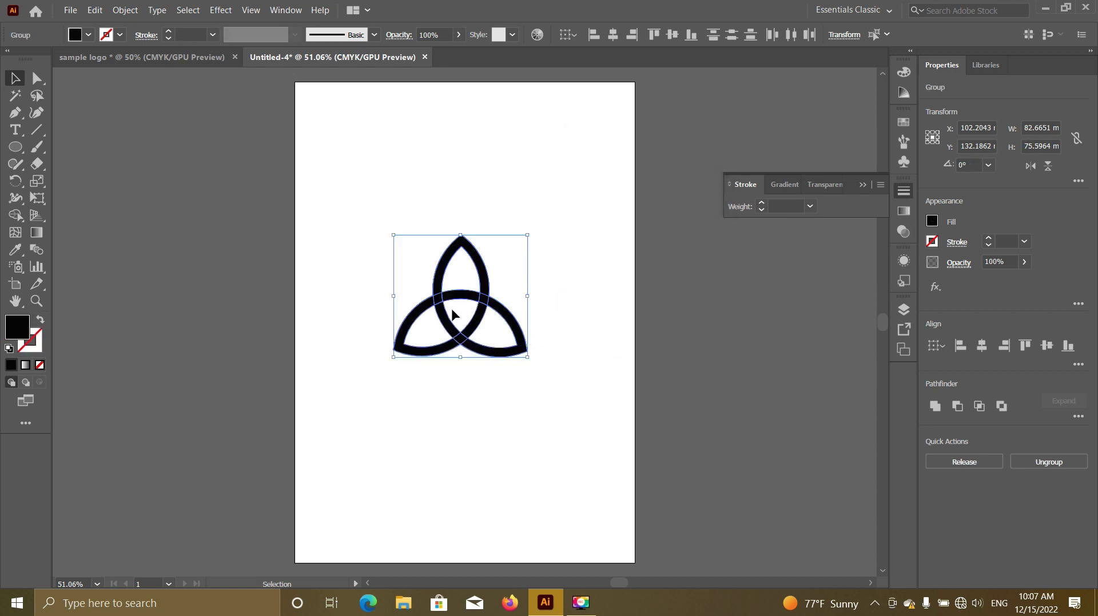
pyautogui.scroll(3, 446, 289)
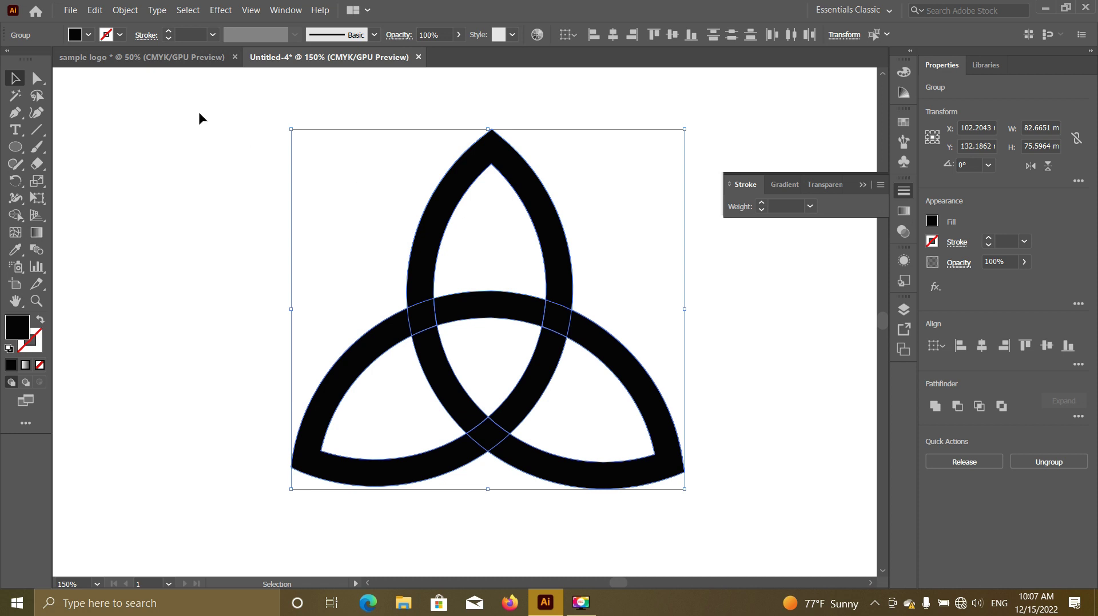
# Step: Merge each loop's crossing pieces with the Shape Builder into whole interwoven bands
pyautogui.rightClick(15, 215)
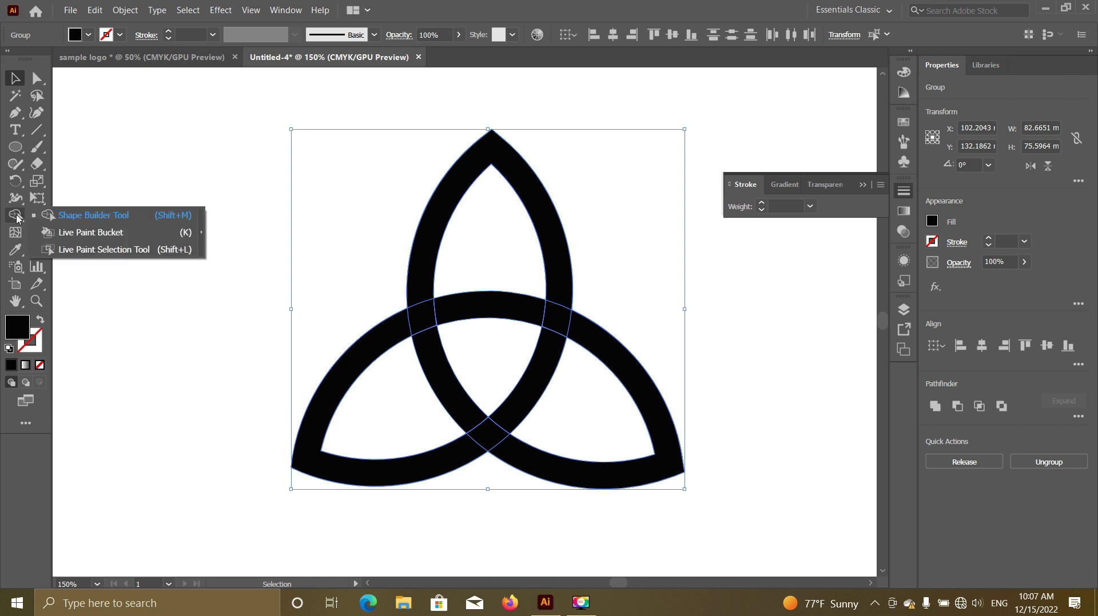
pyautogui.click(76, 216)
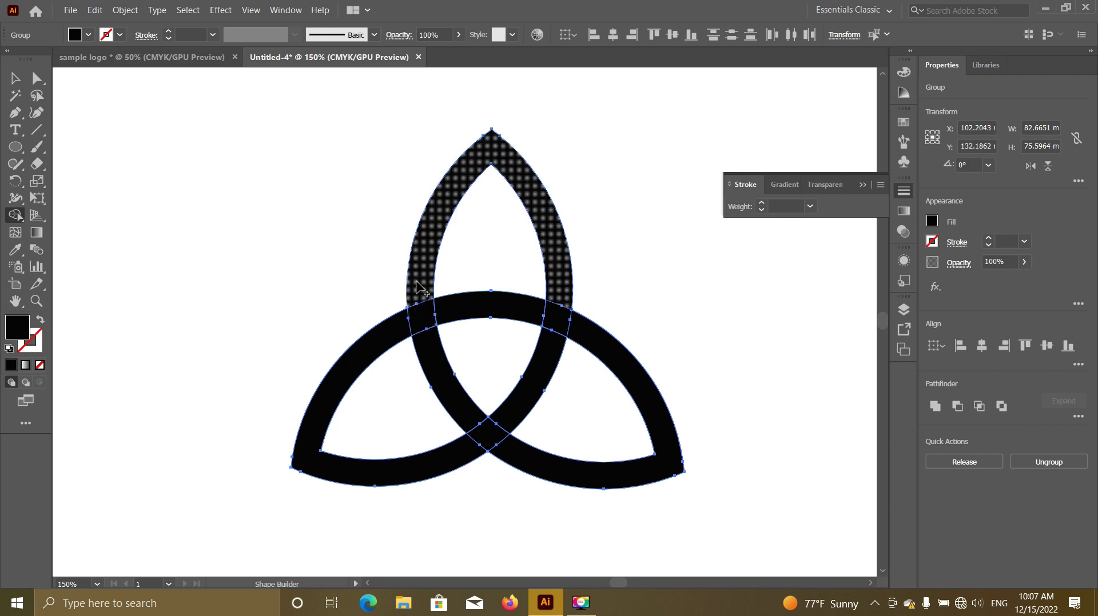
pyautogui.moveTo(419, 293); pyautogui.dragTo(428, 337)
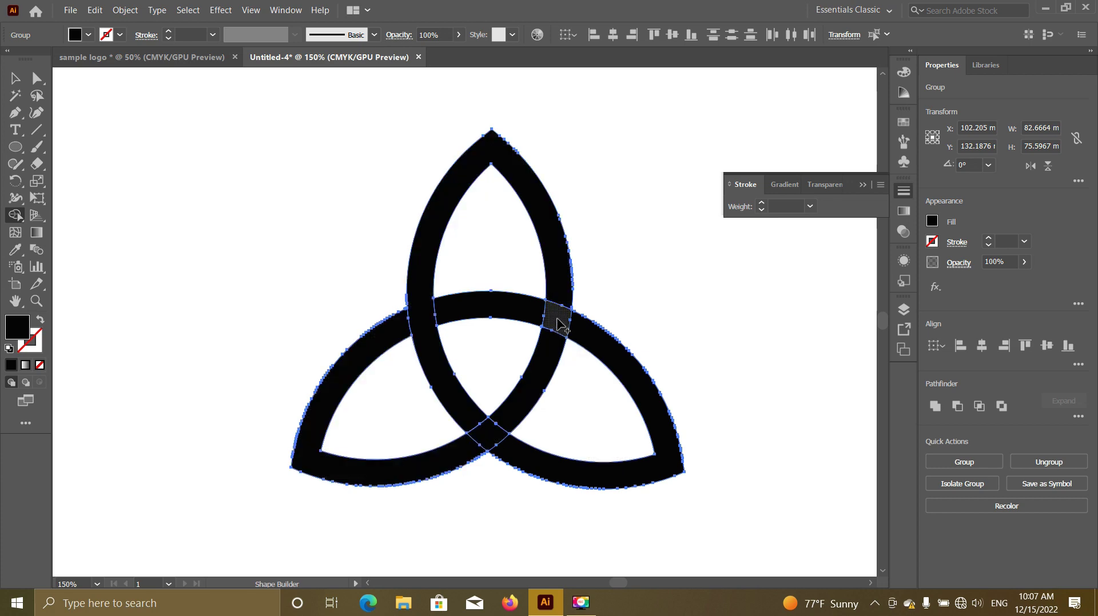
pyautogui.moveTo(569, 330); pyautogui.dragTo(549, 326)
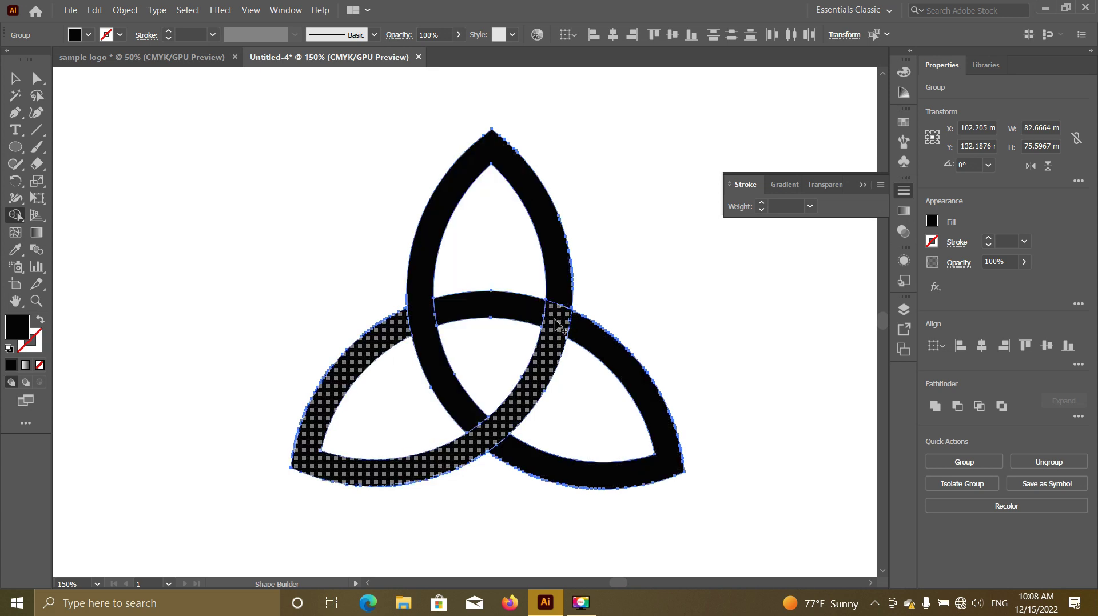
pyautogui.moveTo(562, 329); pyautogui.dragTo(582, 339)
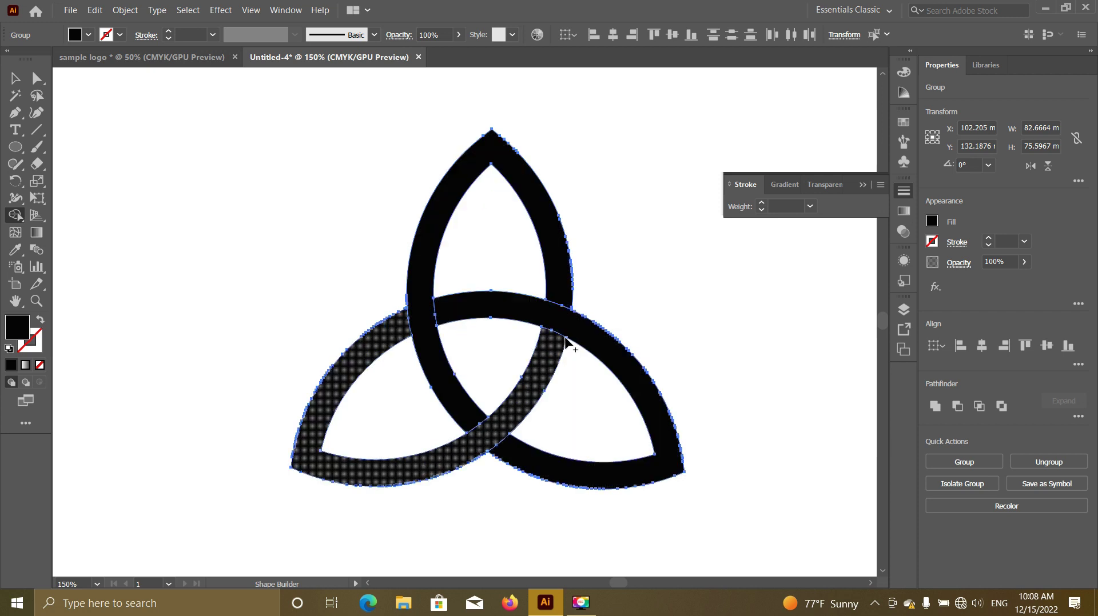
pyautogui.click(443, 455)
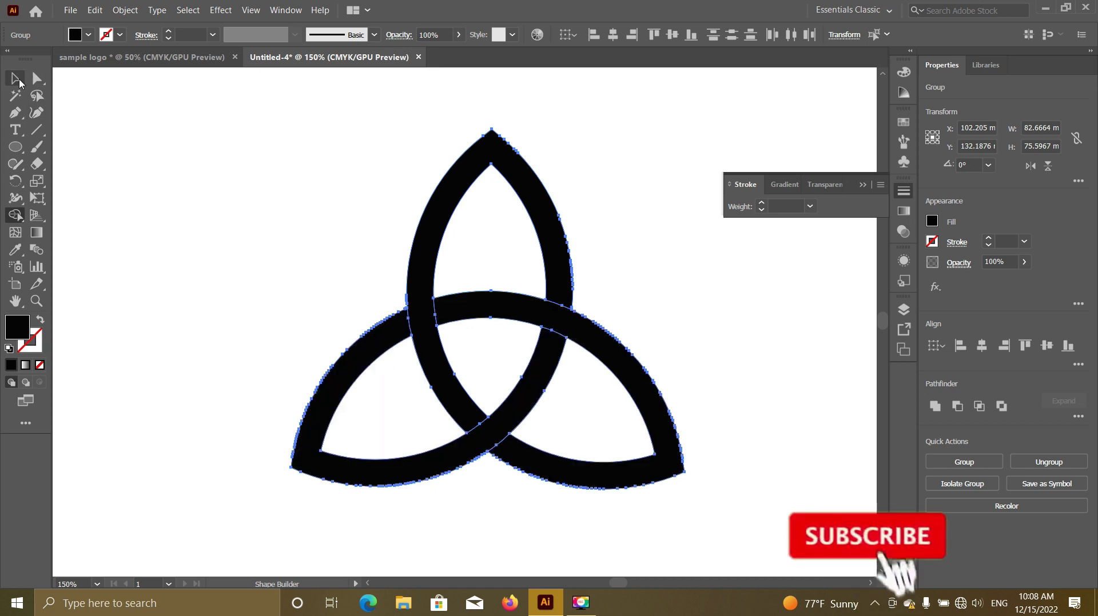
pyautogui.click(16, 78)
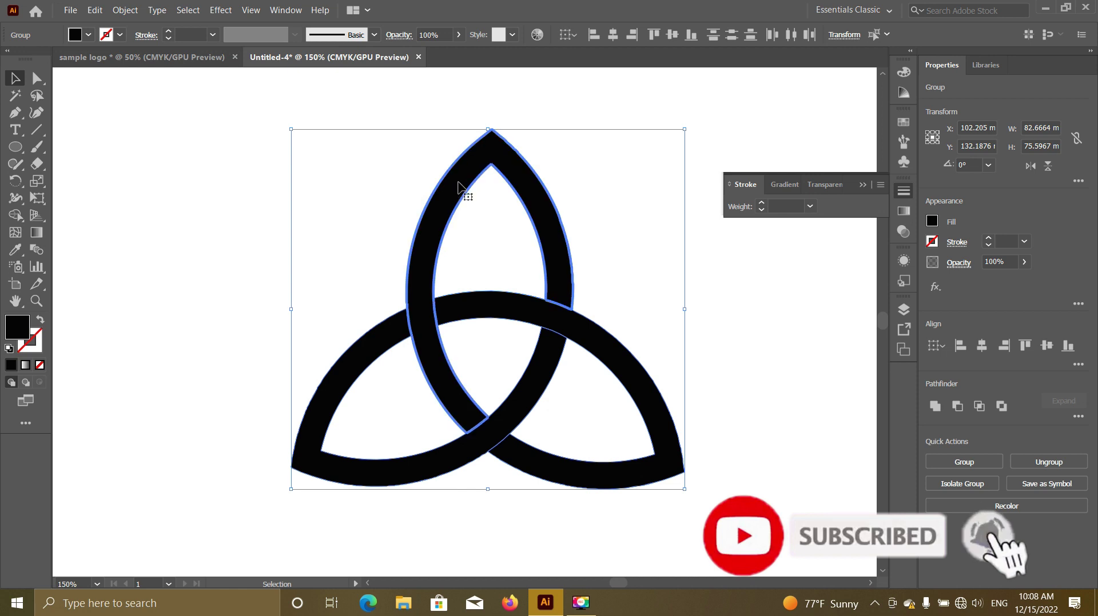
pyautogui.click(333, 167)
# Step: Fill the top loop red and the right loop yellow
pyautogui.click(482, 159)
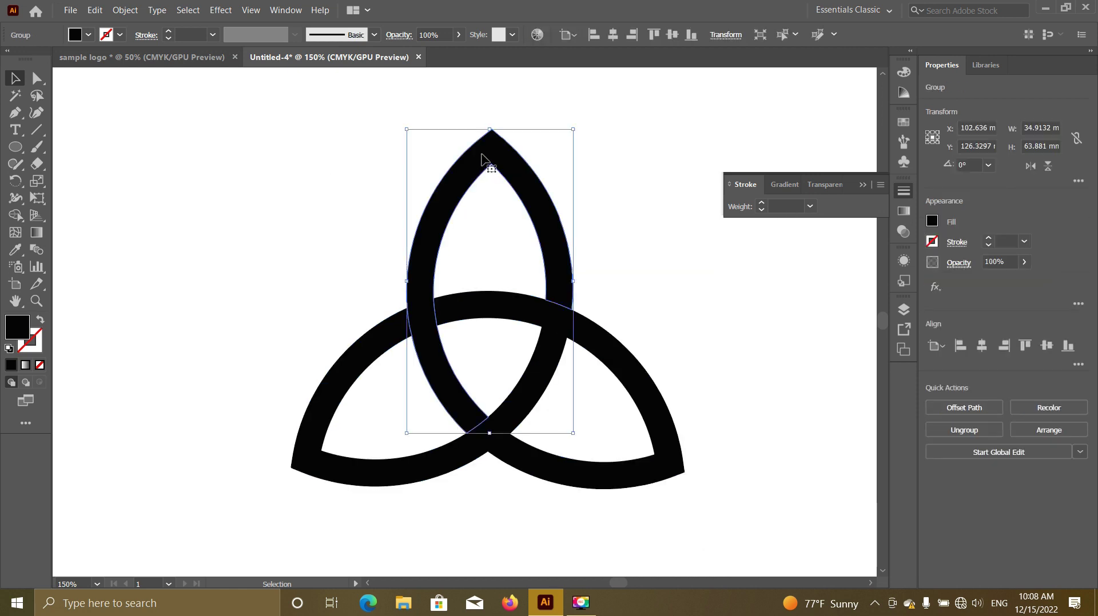
pyautogui.click(88, 36)
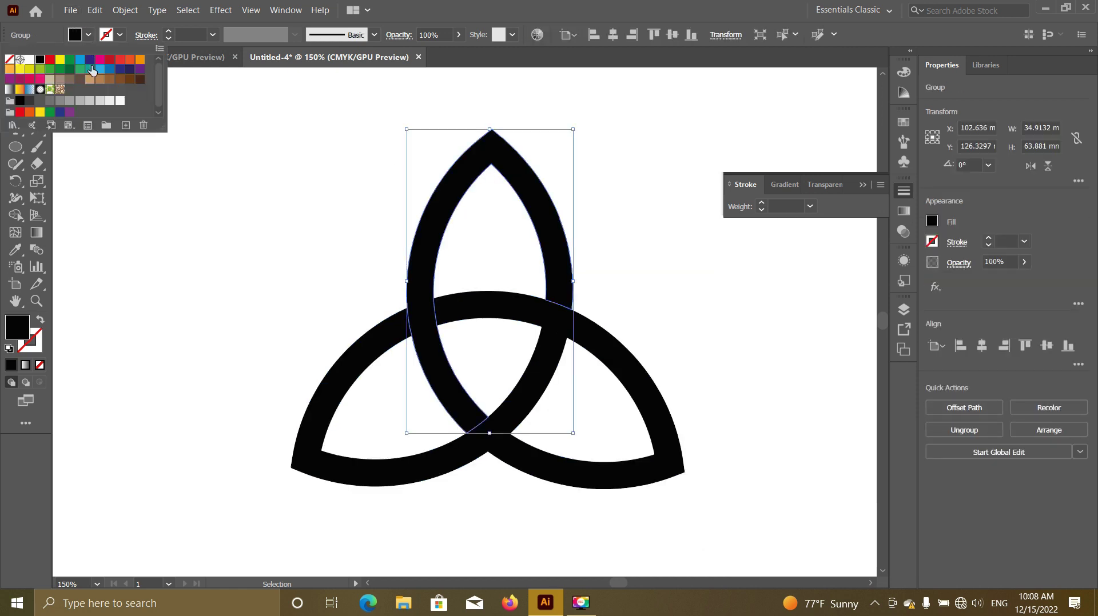
pyautogui.click(50, 61)
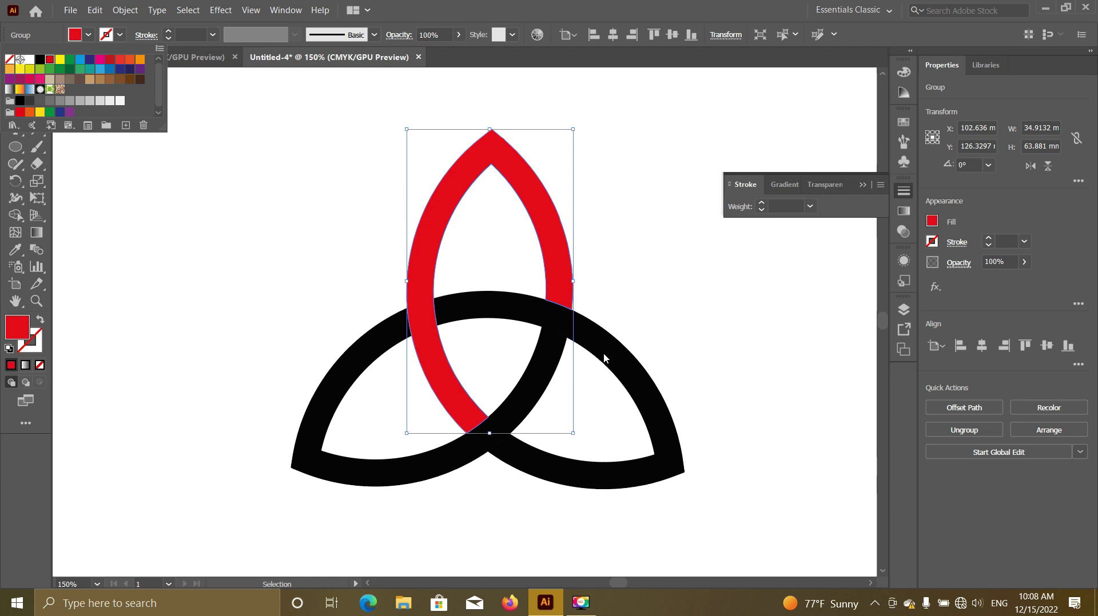
pyautogui.click(621, 358)
pyautogui.click(631, 357)
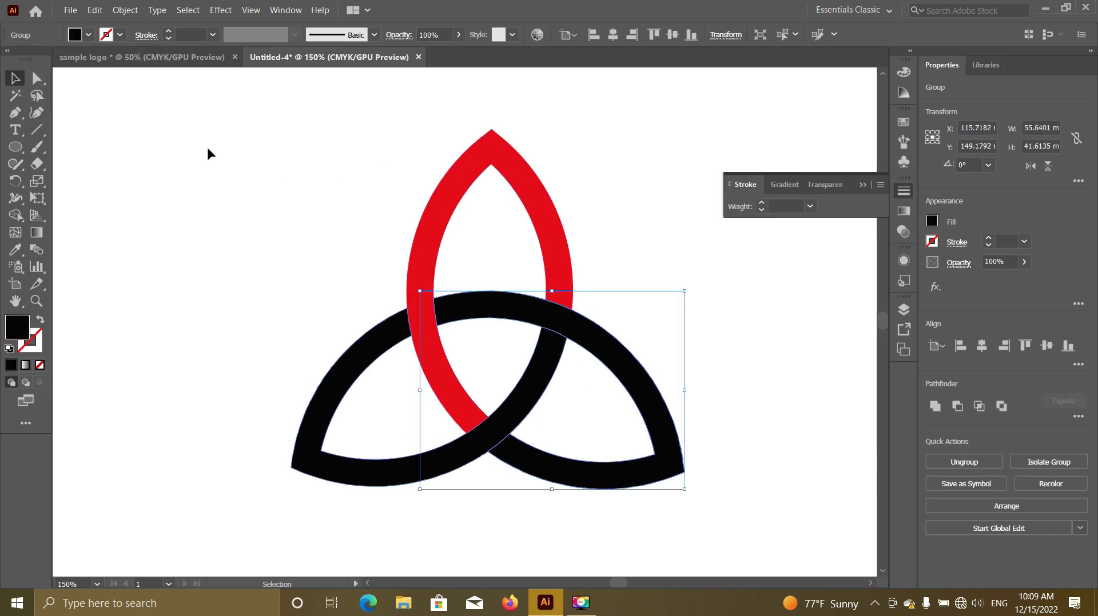
pyautogui.click(89, 36)
pyautogui.click(61, 60)
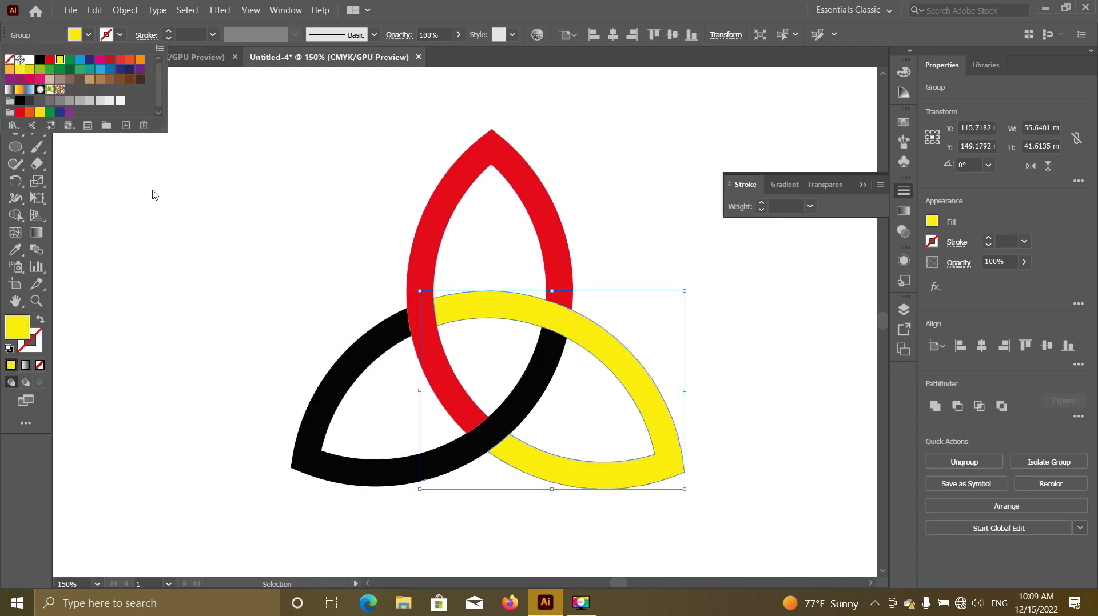
pyautogui.click(348, 355)
# Step: Fill the left loop dark navy and deselect
pyautogui.click(341, 372)
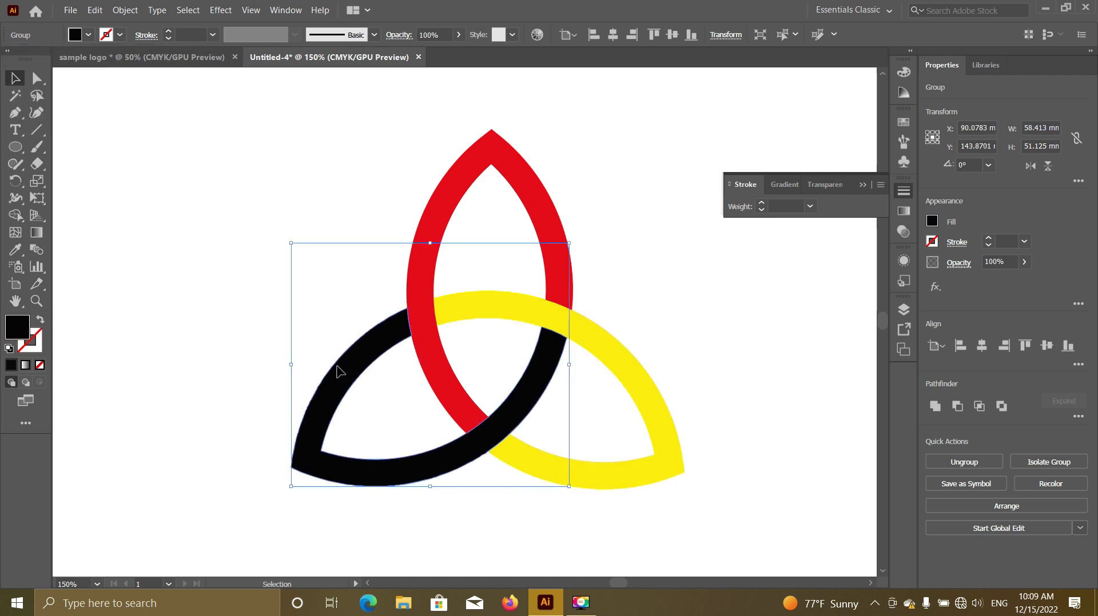
pyautogui.click(89, 36)
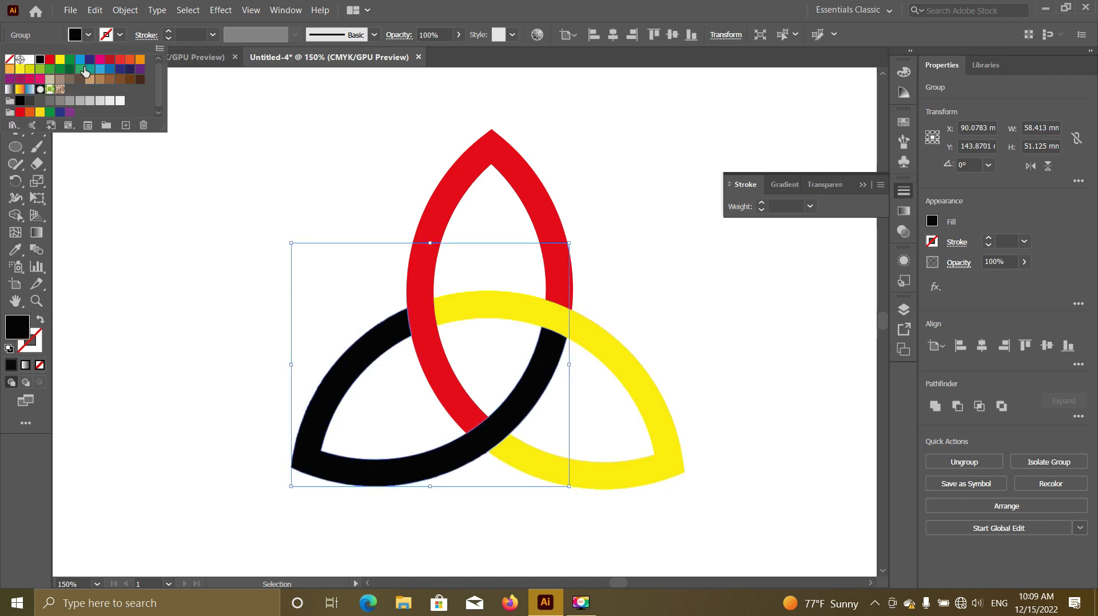
pyautogui.click(82, 60)
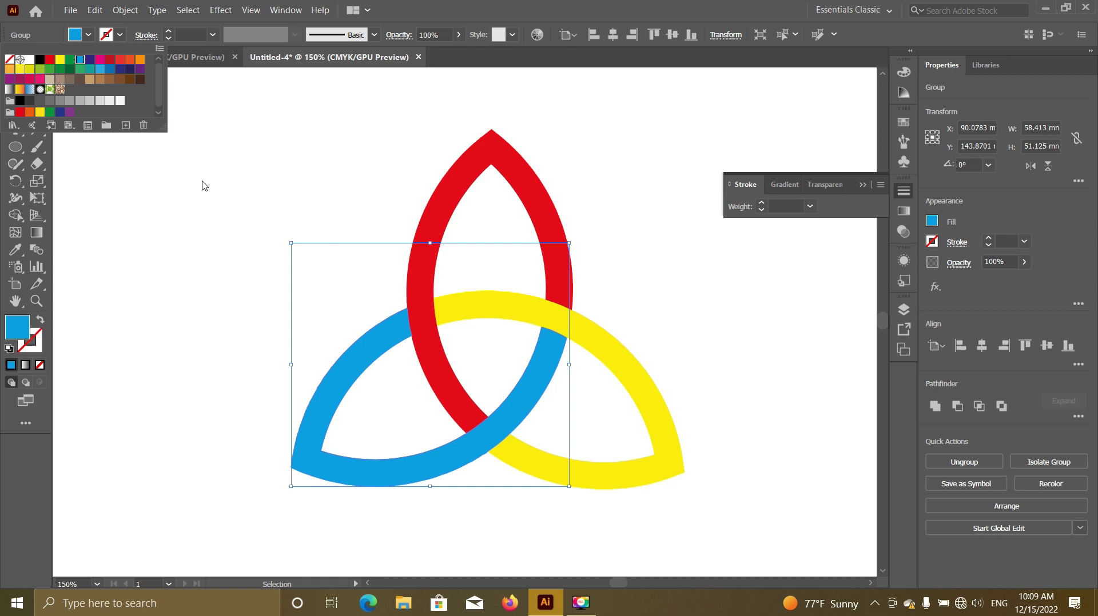
pyautogui.click(91, 60)
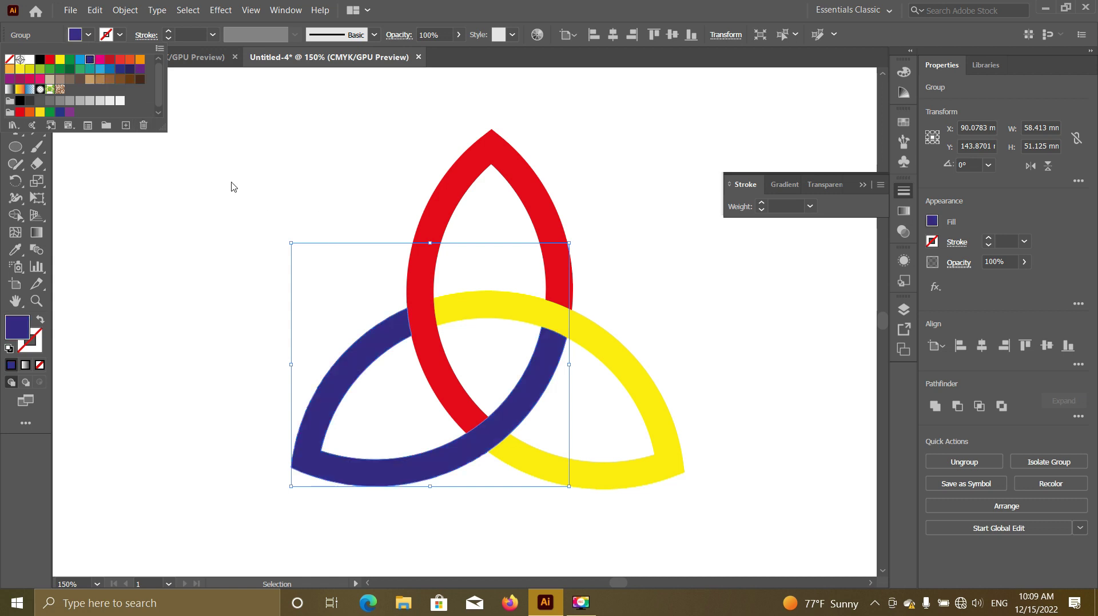
pyautogui.click(341, 177)
pyautogui.click(372, 179)
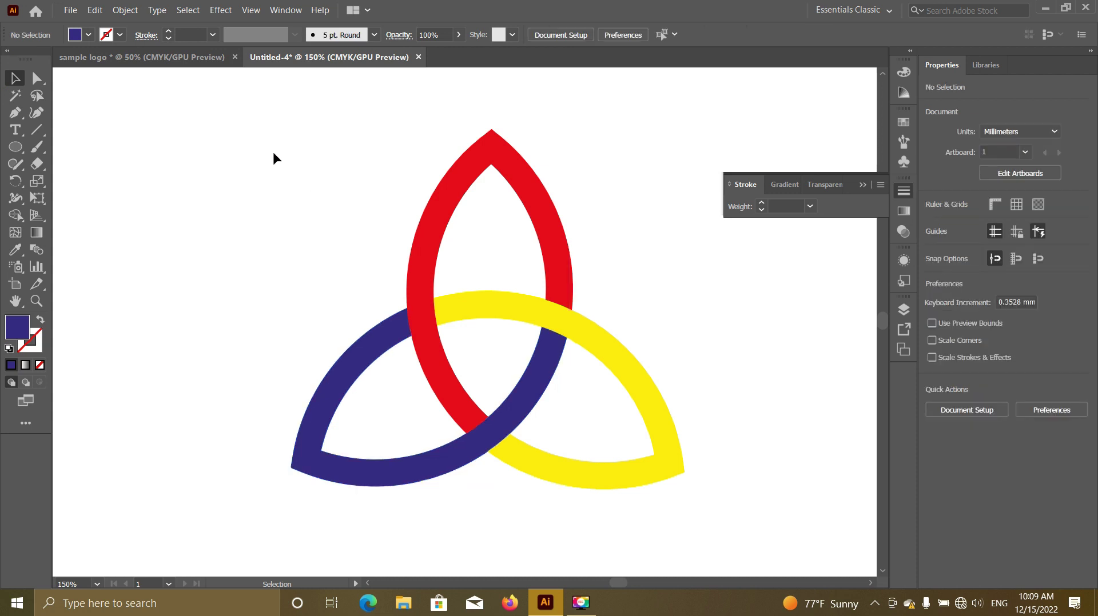
pyautogui.moveTo(232, 113); pyautogui.dragTo(753, 540)
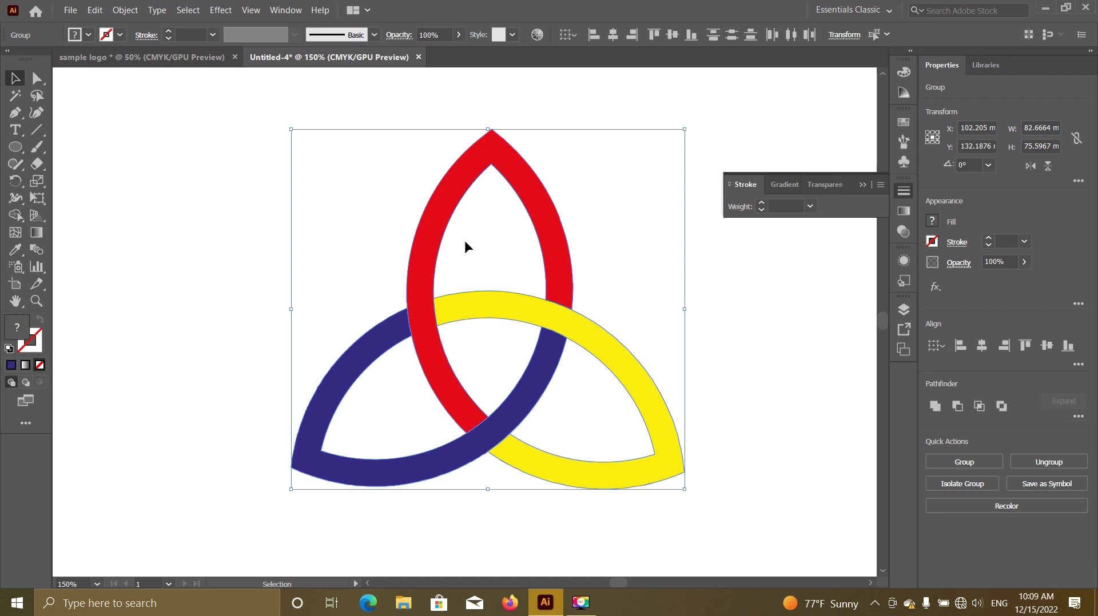
pyautogui.click(120, 35)
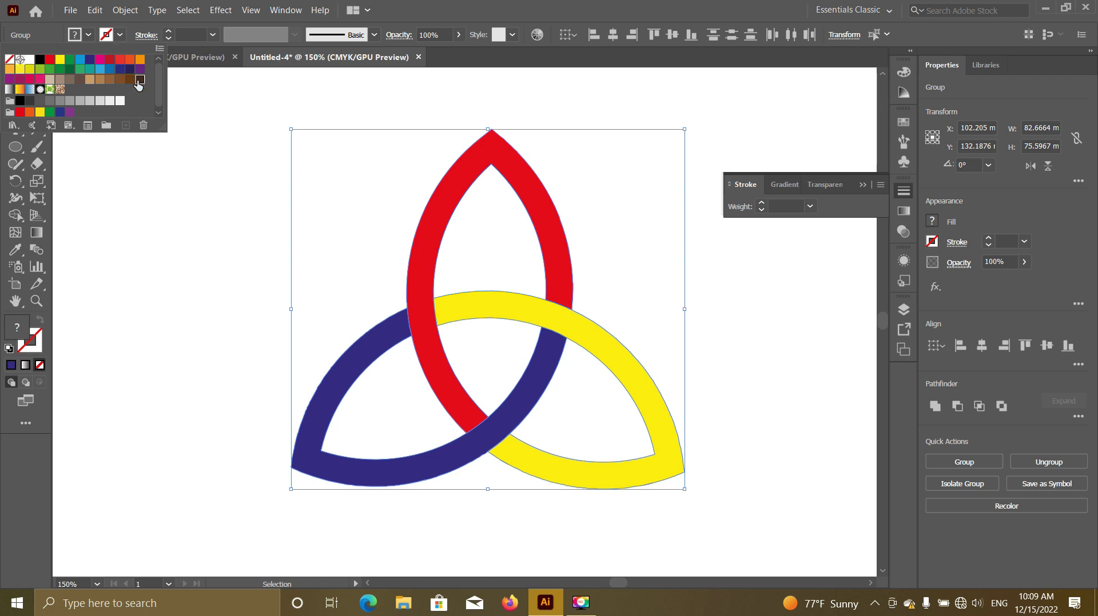
pyautogui.click(137, 84)
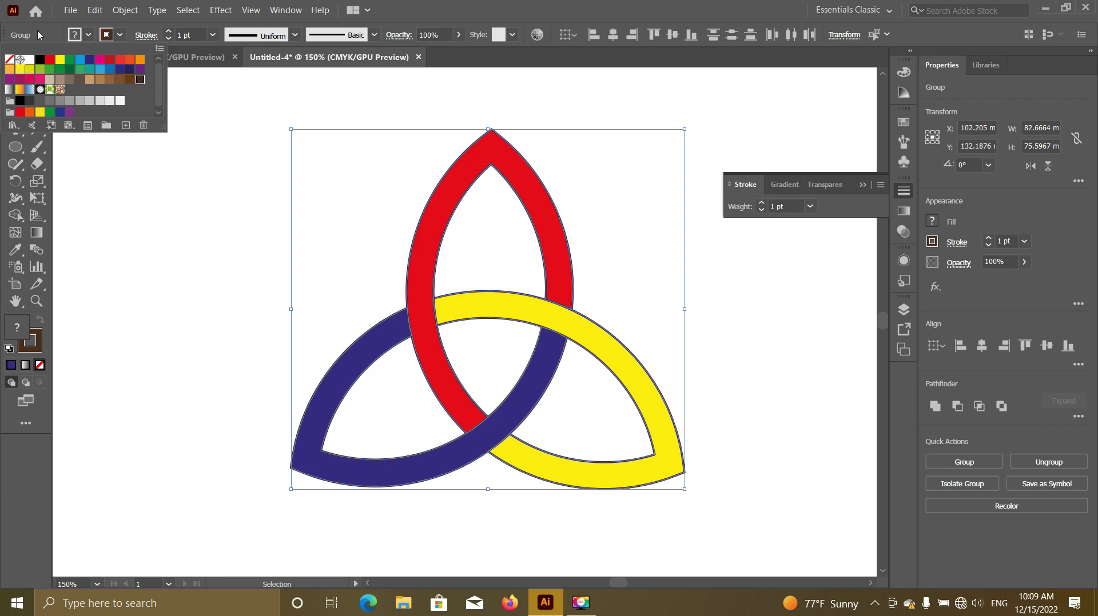
pyautogui.click(10, 58)
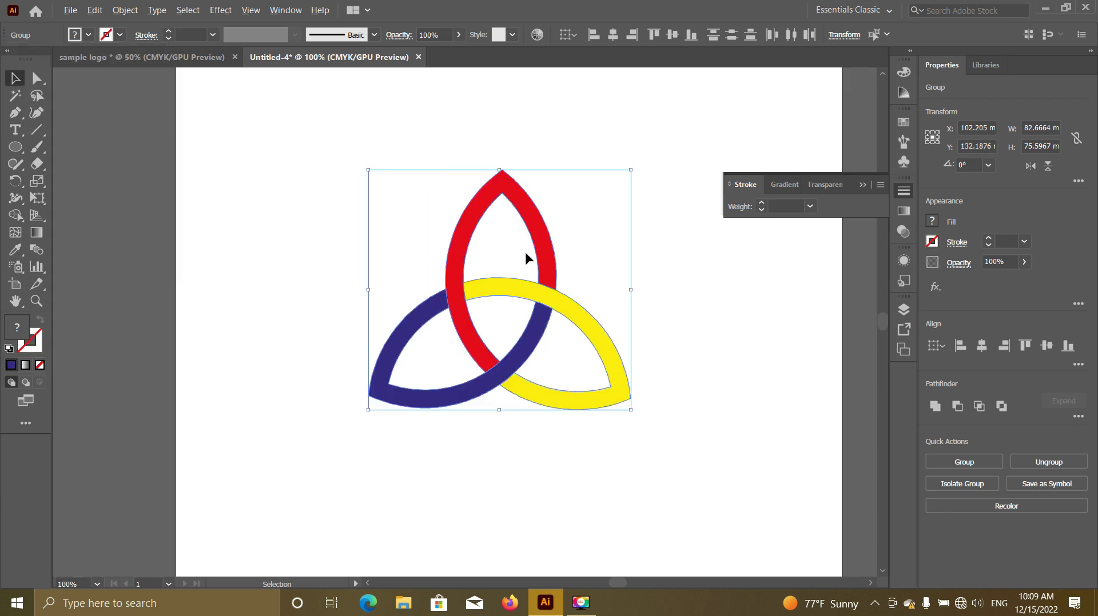
pyautogui.hotkey('ctrl', '-')
pyautogui.hotkey('ctrl', '-')
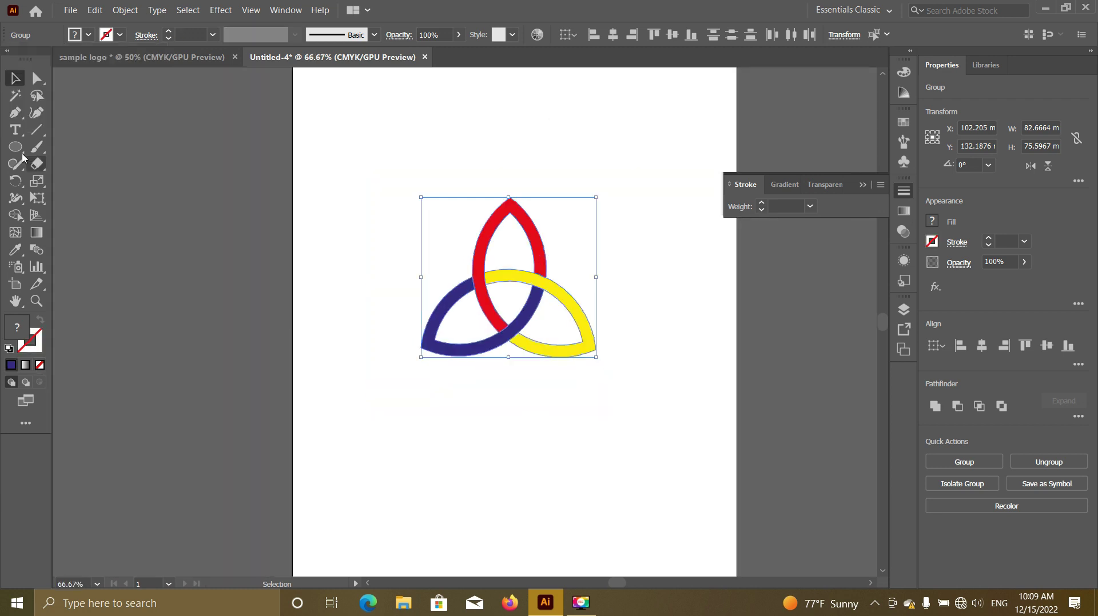
# Step: Type 'LoGo' below the triquetra and set it to 72 pt
pyautogui.click(16, 130)
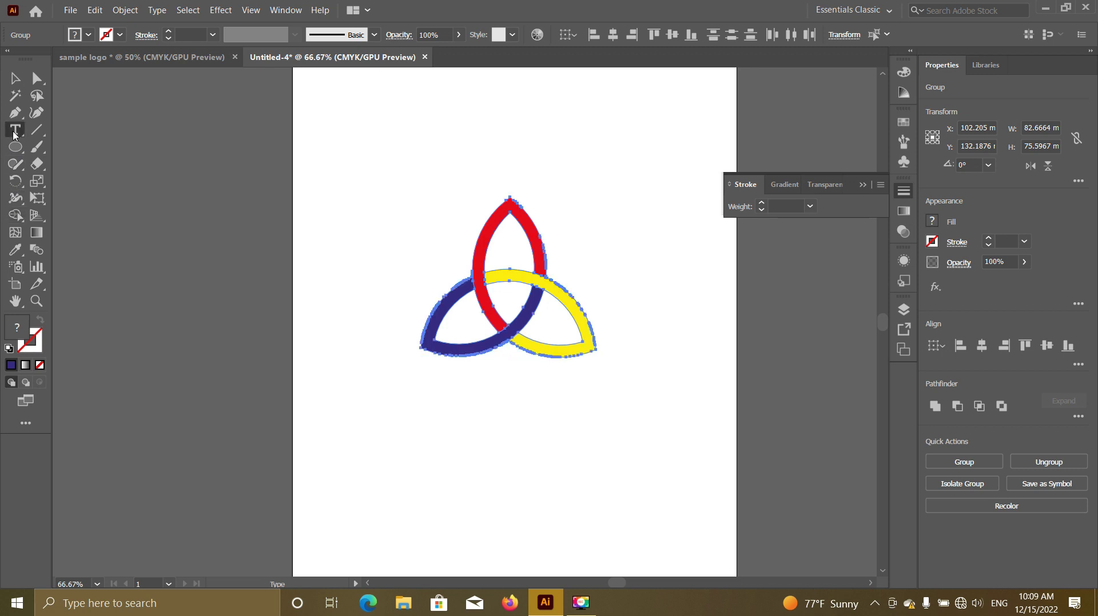
pyautogui.click(445, 412)
pyautogui.write('4')
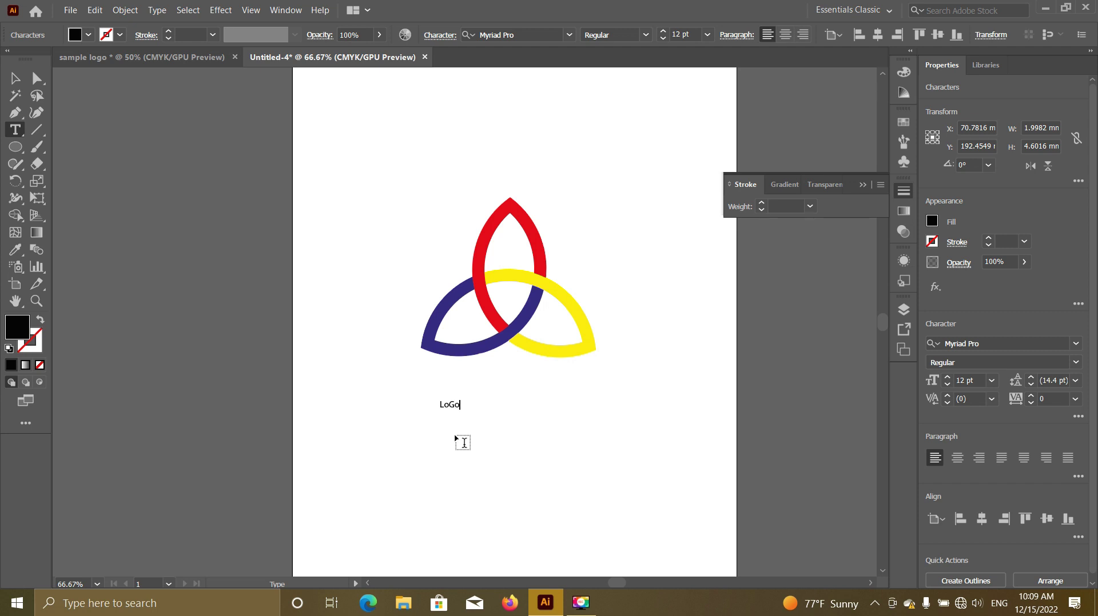
pyautogui.doubleClick(451, 405)
pyautogui.click(707, 35)
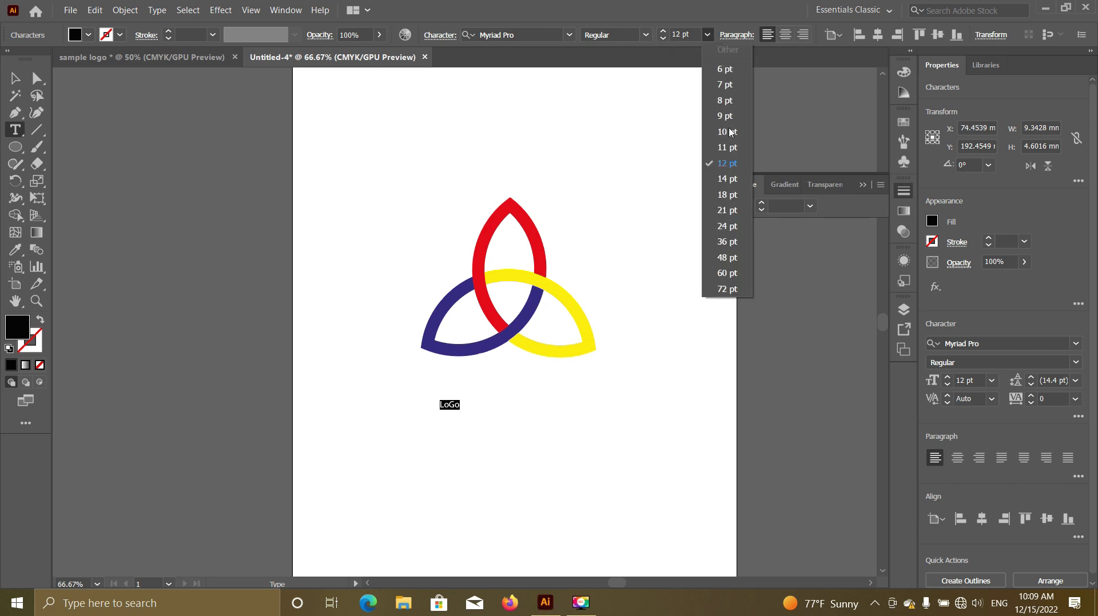
pyautogui.click(726, 289)
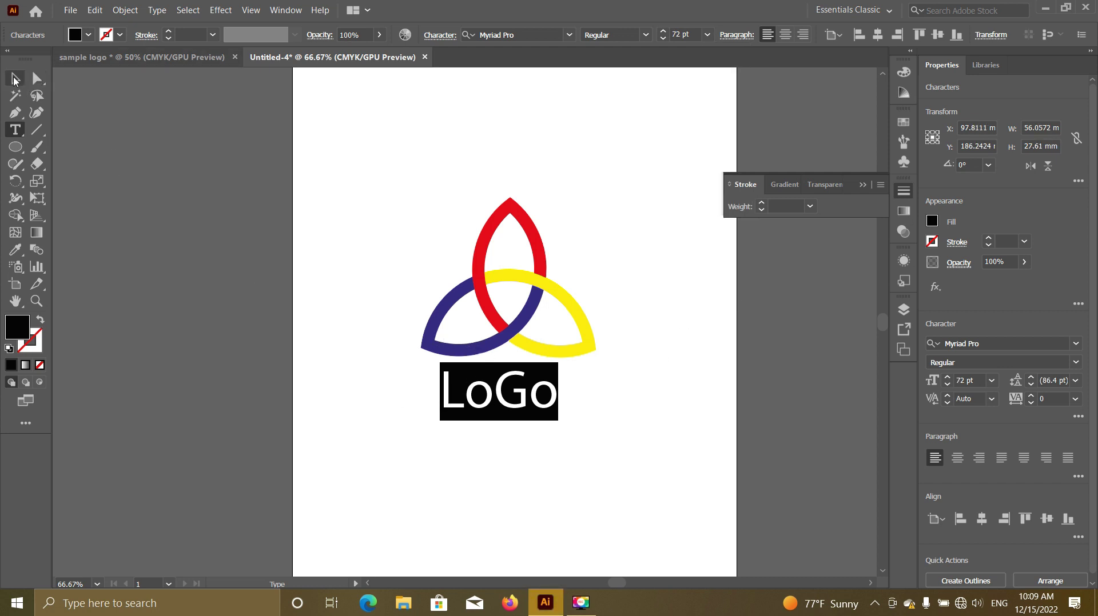
# Step: Enlarge the LoGo text to about 89 pt and centre it under the triquetra
pyautogui.click(15, 78)
pyautogui.moveTo(559, 362); pyautogui.dragTo(626, 349)
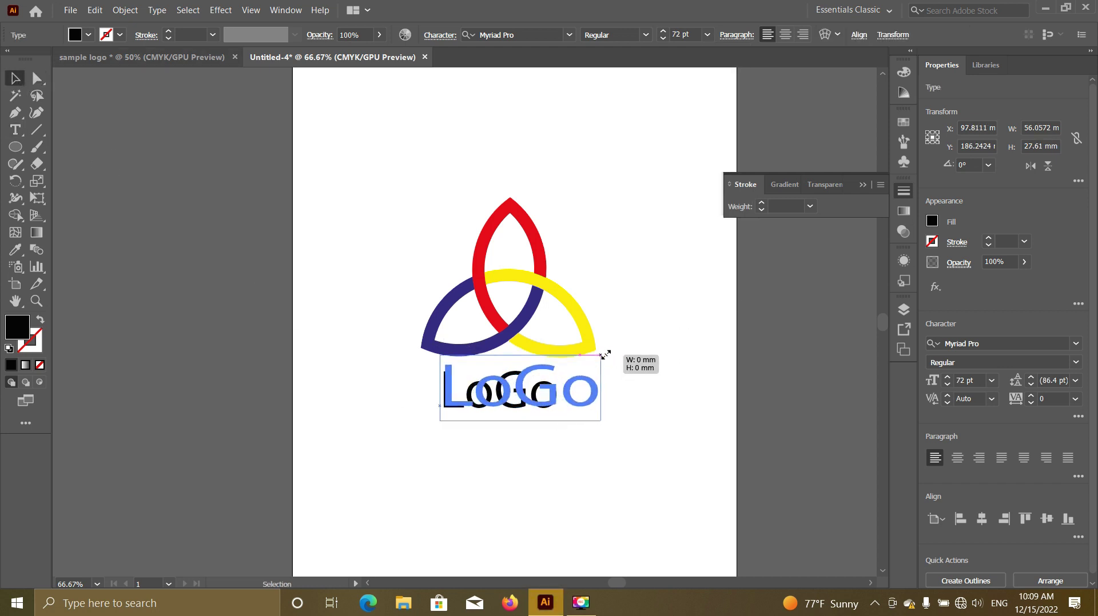
pyautogui.moveTo(526, 391); pyautogui.dragTo(505, 396)
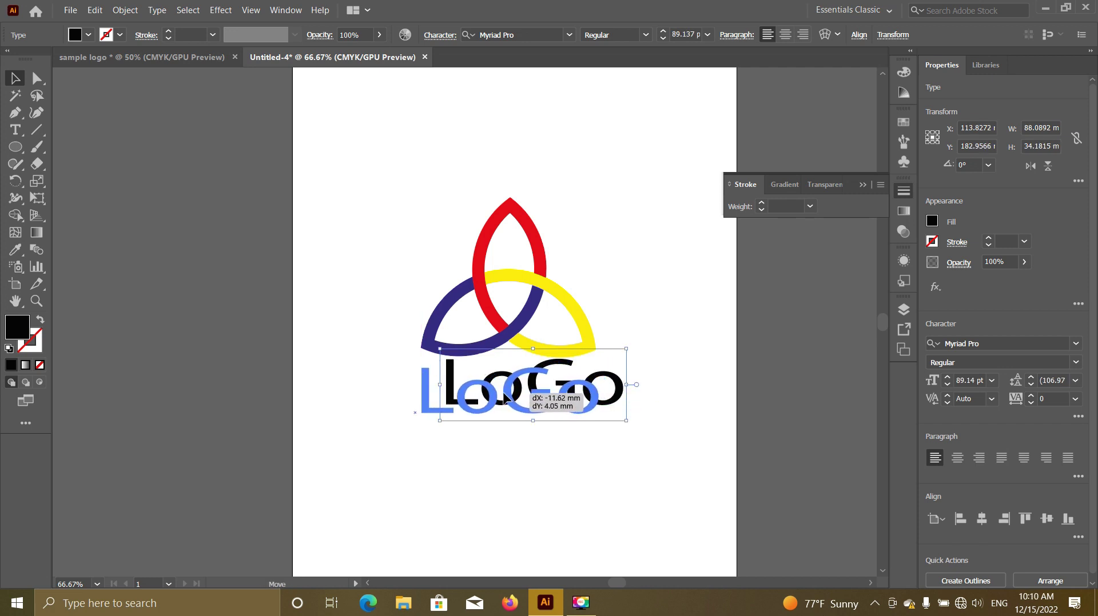
pyautogui.moveTo(505, 396); pyautogui.dragTo(506, 396)
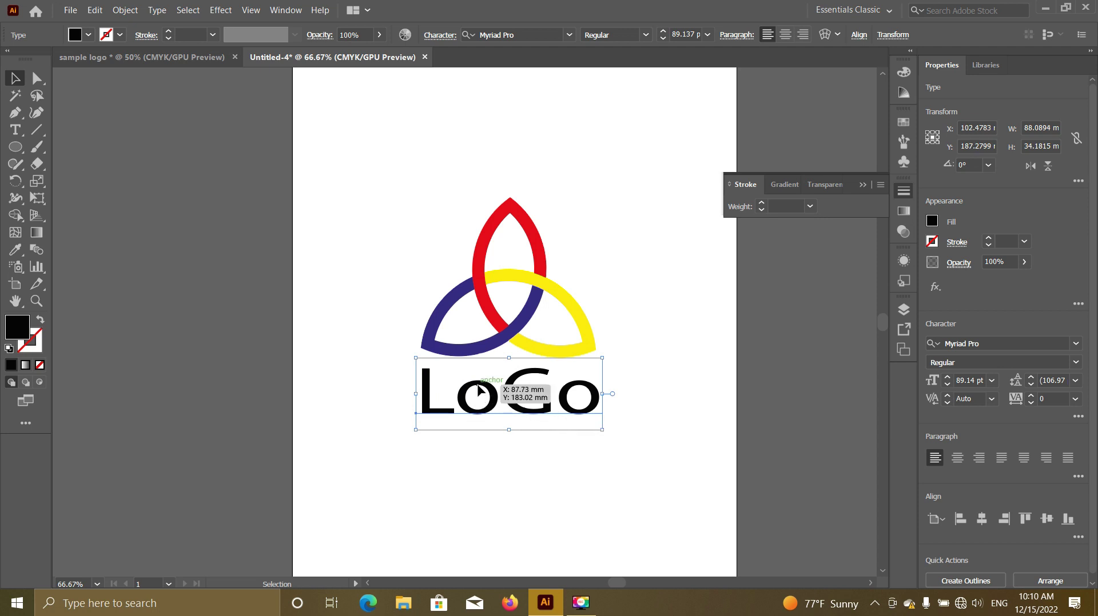
# Step: Expand the LoGo text into outlines and enter the lettering group
pyautogui.click(95, 12)
pyautogui.moveTo(126, 10)
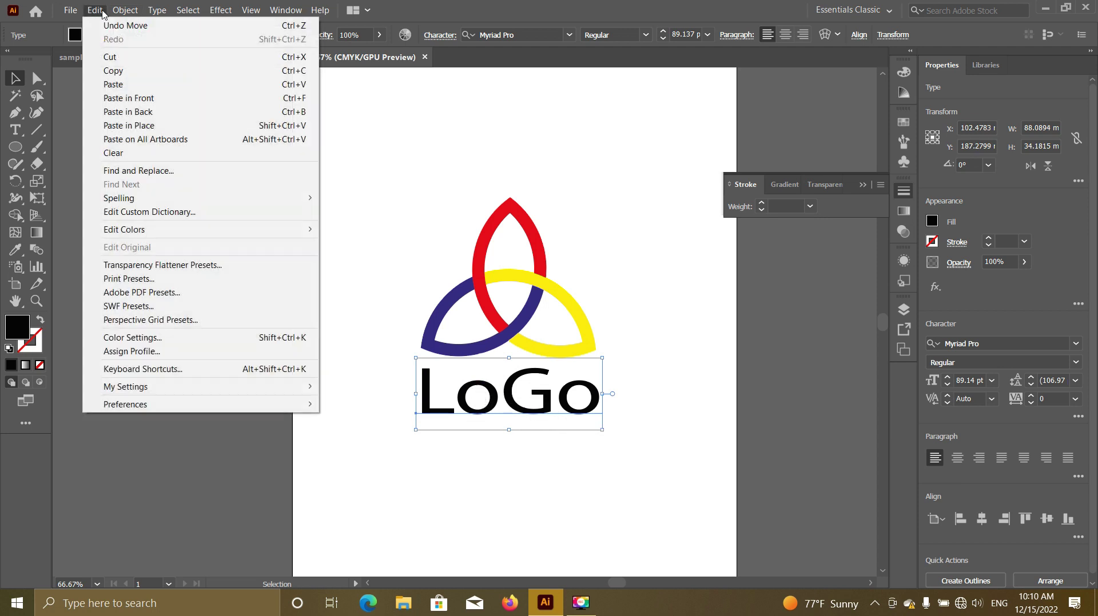
pyautogui.click(169, 157)
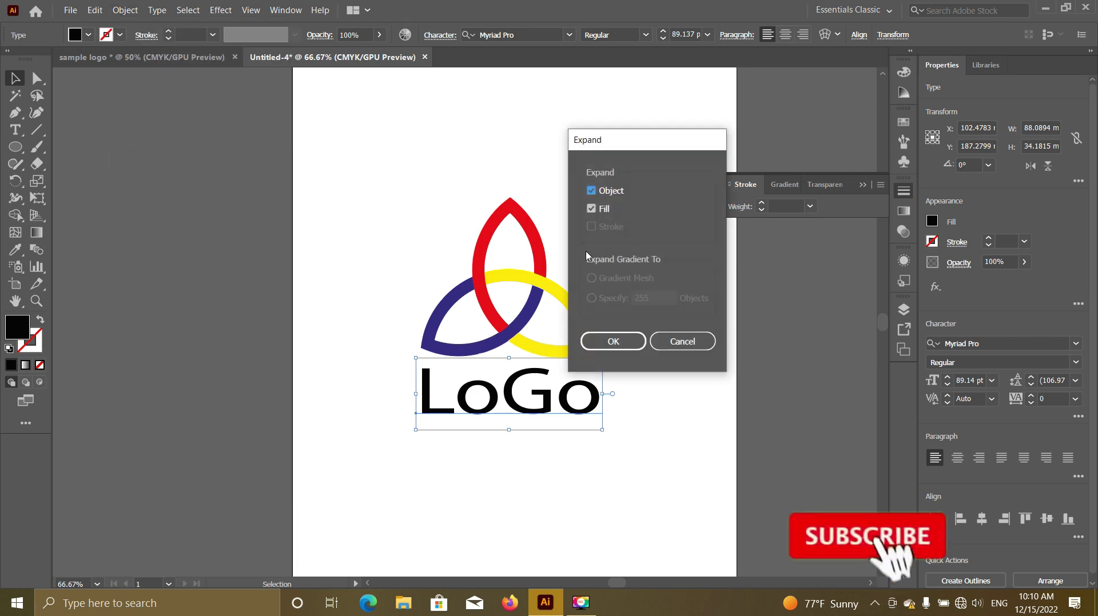
pyautogui.click(614, 340)
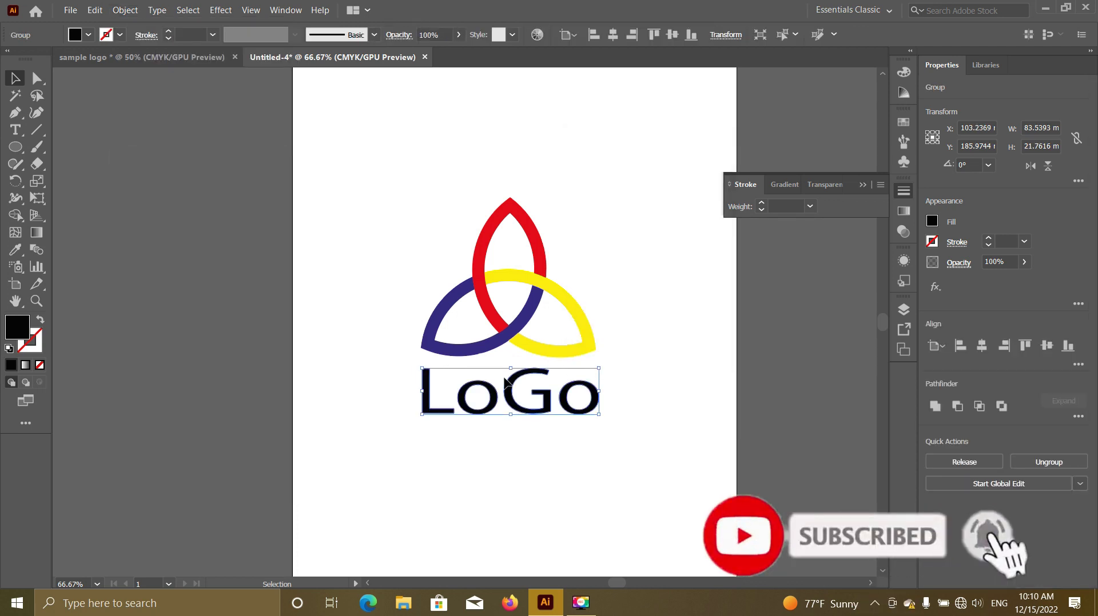
pyautogui.doubleClick(477, 394)
pyautogui.press('Escape')
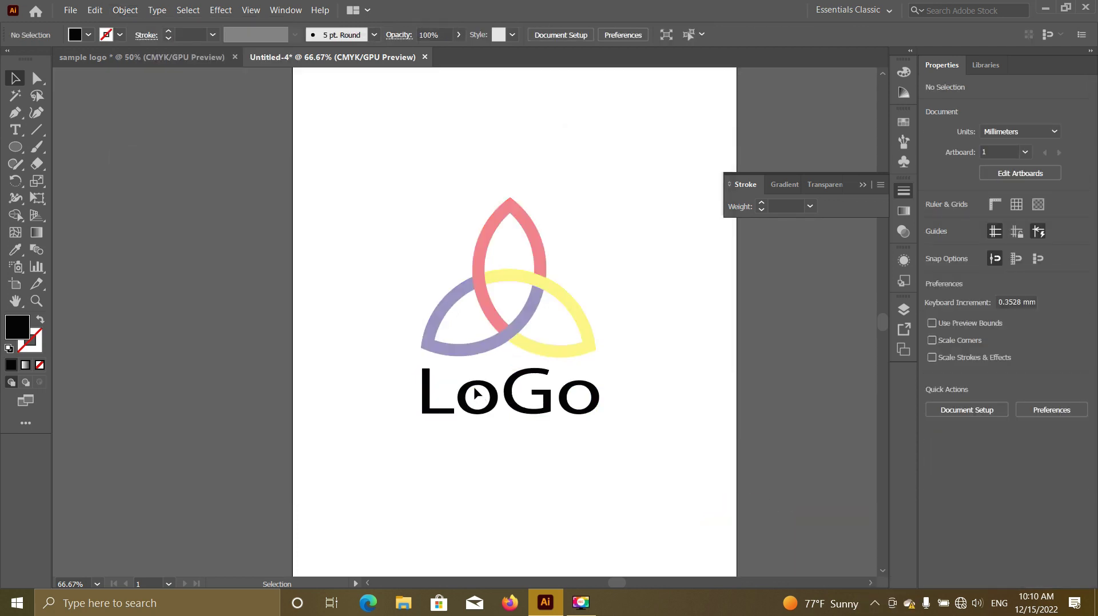
pyautogui.doubleClick(467, 396)
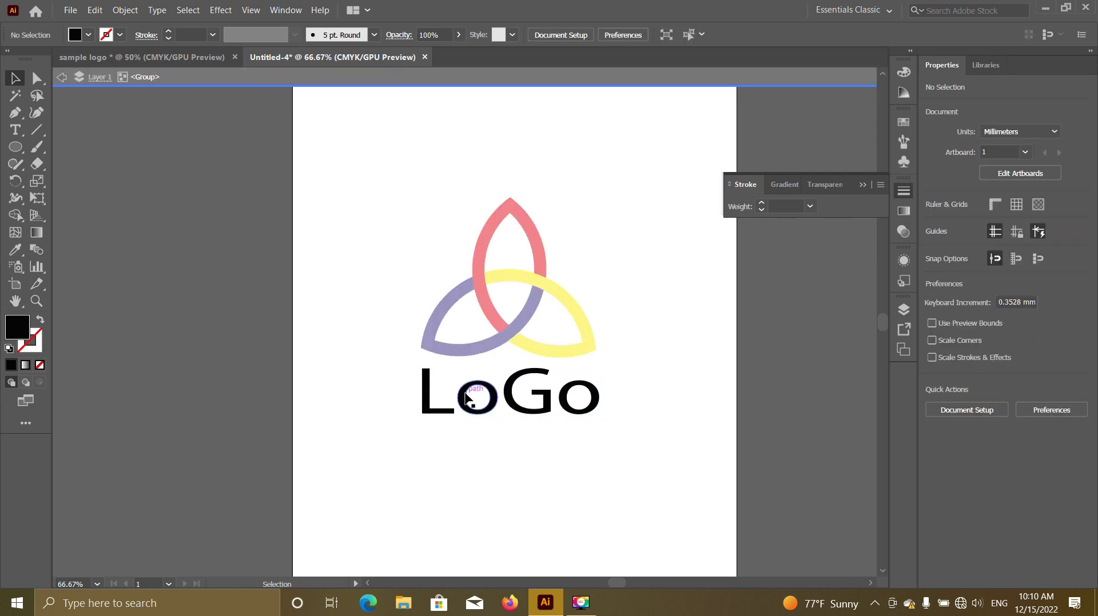
# Step: Fill the first o of LoGo red
pyautogui.doubleClick(468, 396)
pyautogui.click(467, 395)
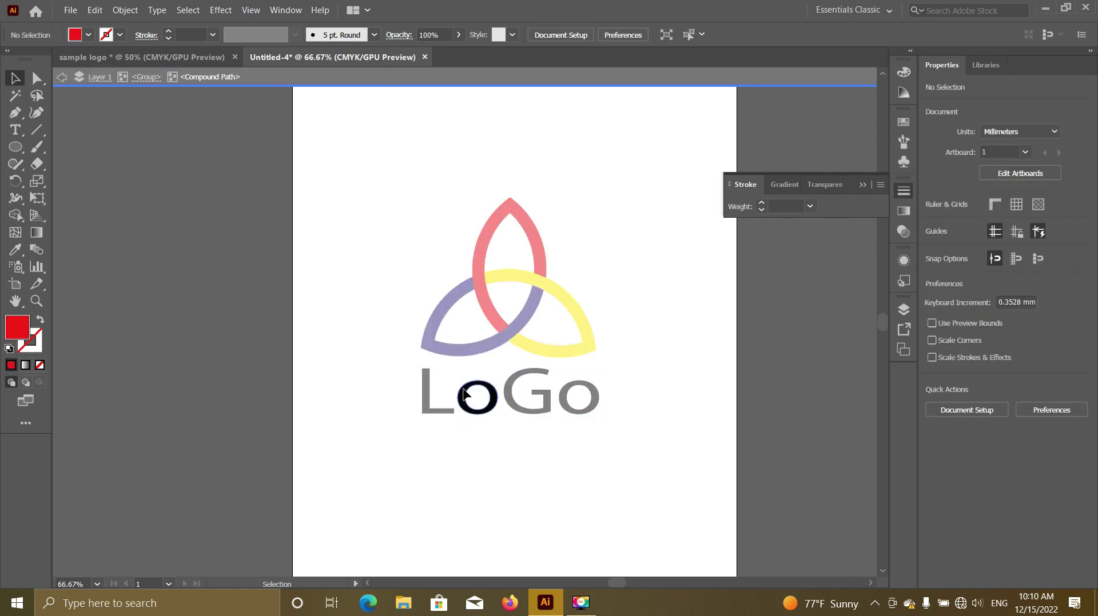
pyautogui.click(89, 36)
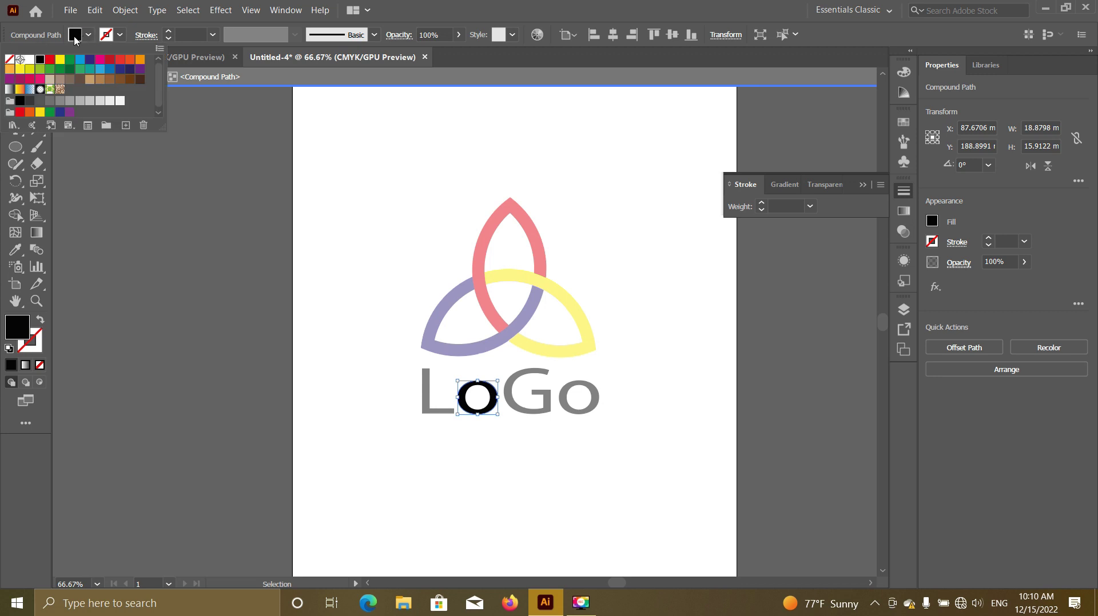
pyautogui.click(49, 61)
pyautogui.press('Escape')
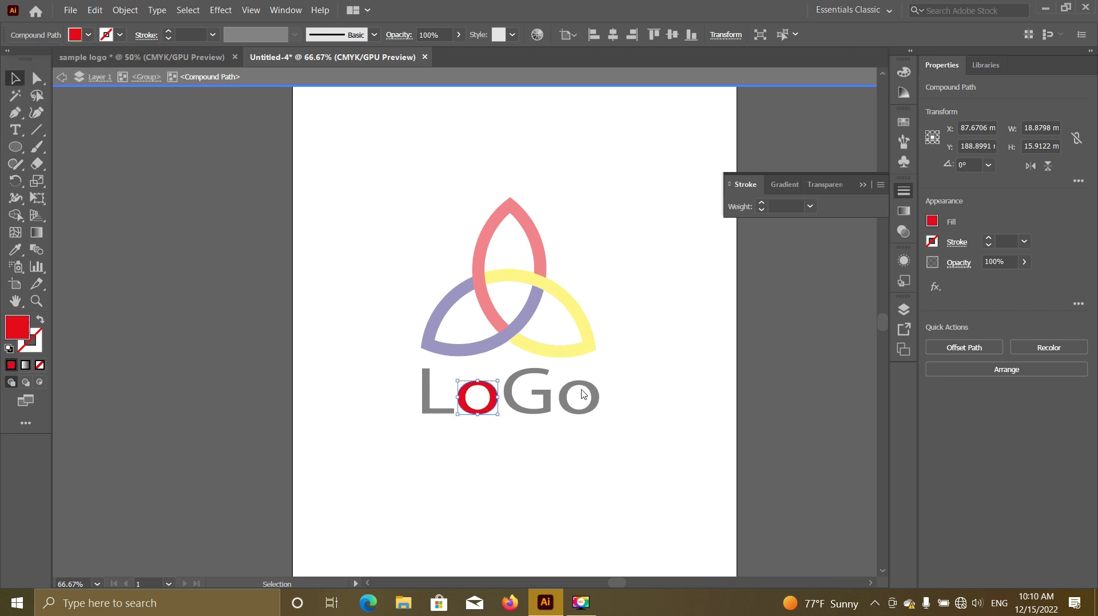
pyautogui.press('Escape')
# Step: Fill the last o of LoGo yellow
pyautogui.doubleClick(589, 393)
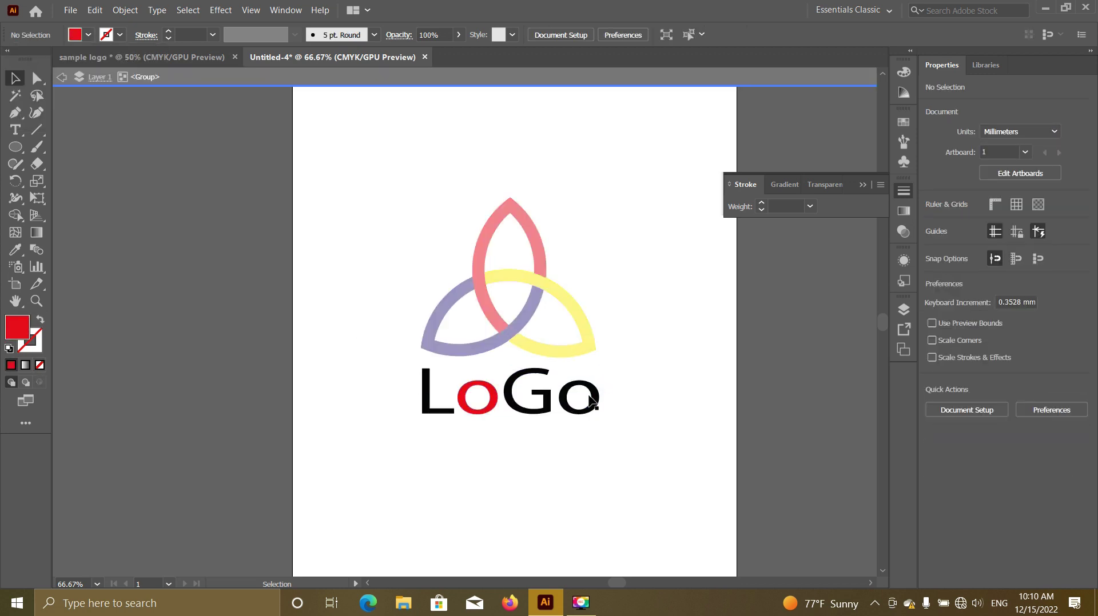
pyautogui.doubleClick(592, 402)
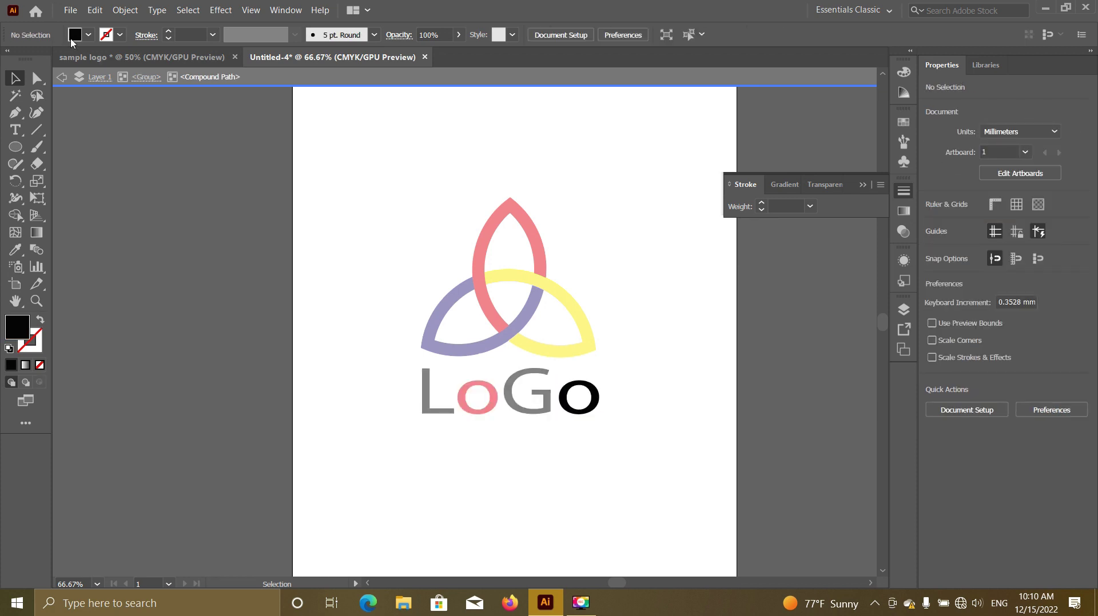
pyautogui.click(595, 401)
pyautogui.click(88, 35)
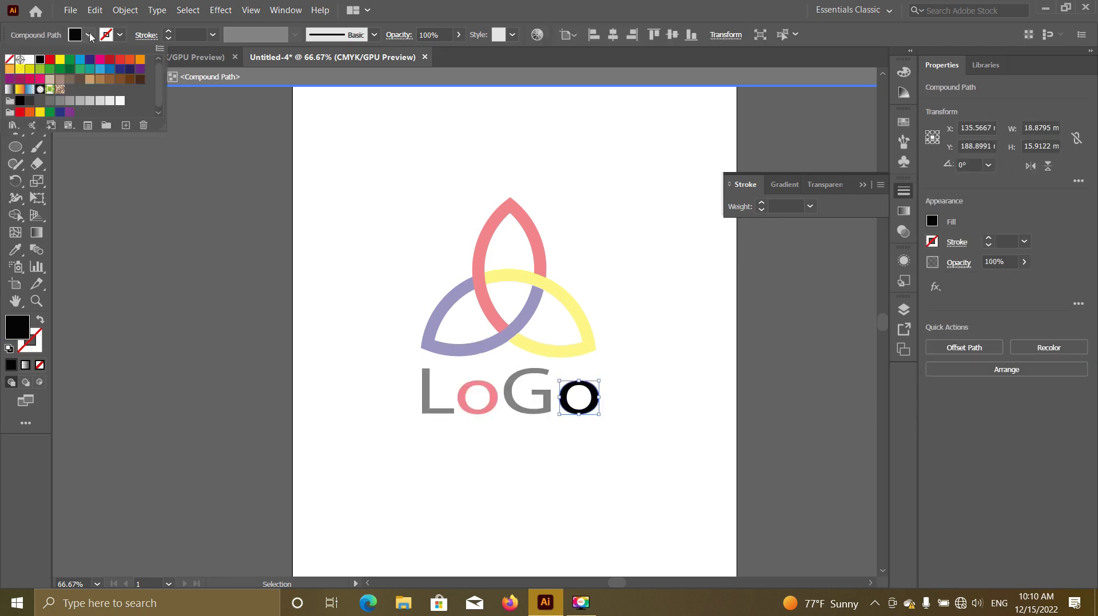
pyautogui.click(59, 59)
pyautogui.doubleClick(604, 299)
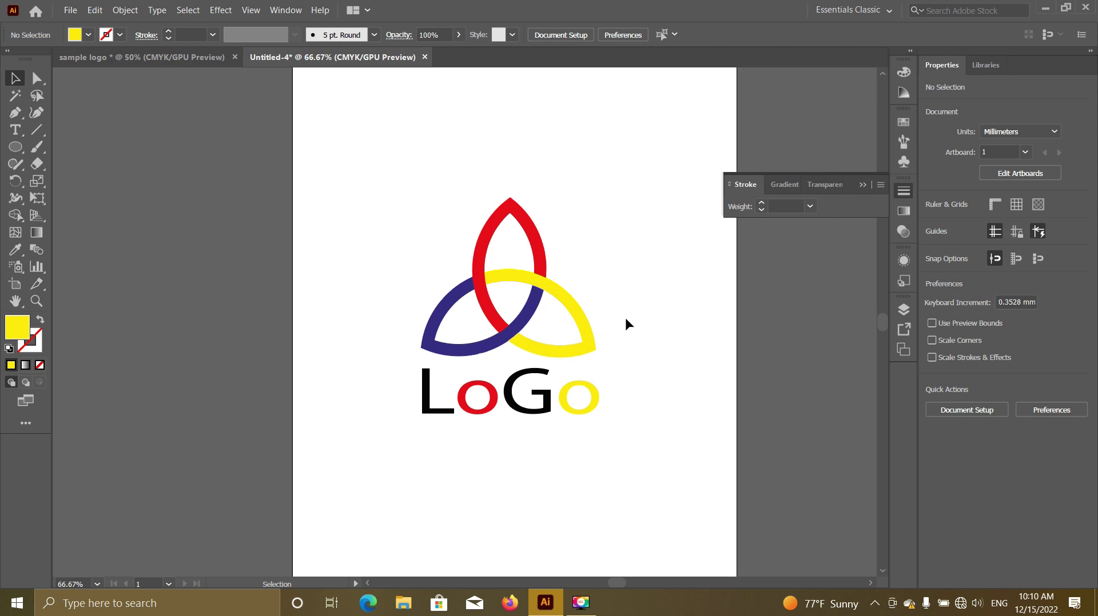
pyautogui.click(163, 60)
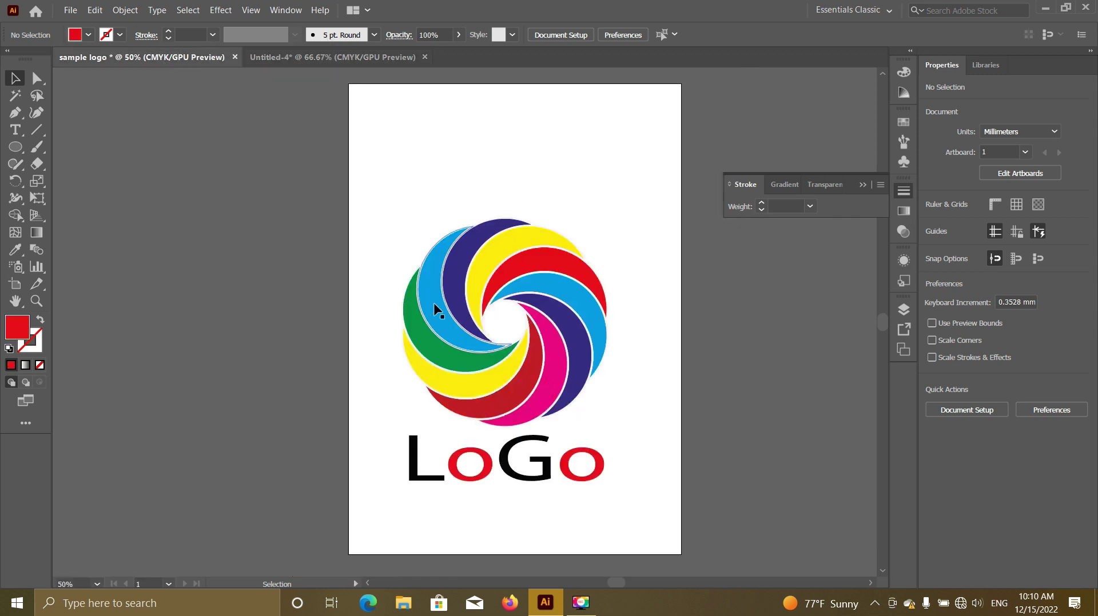
pyautogui.click(312, 57)
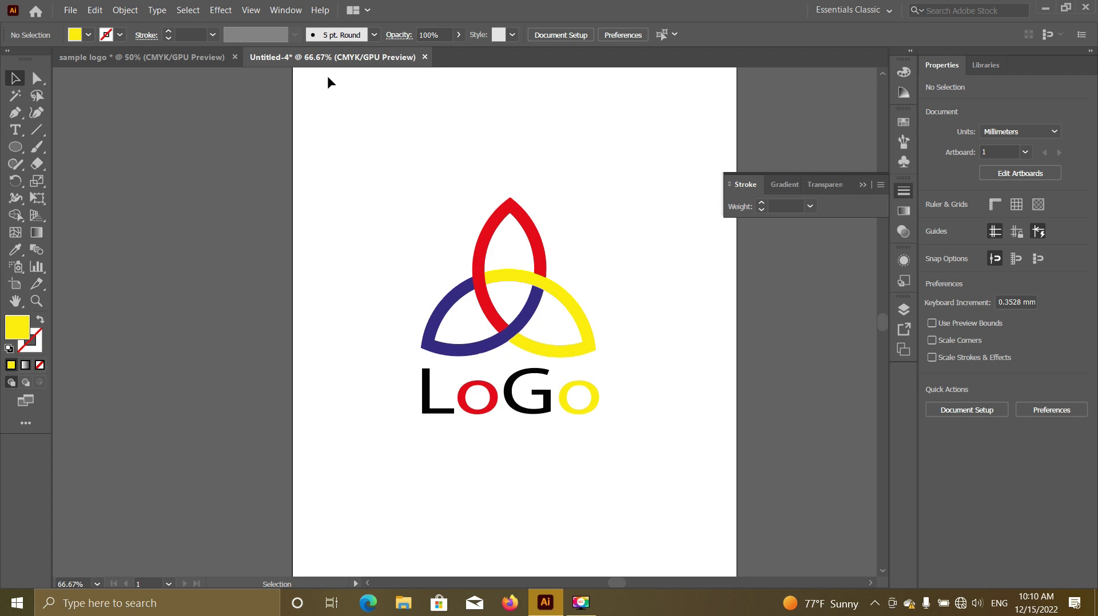
pyautogui.click(198, 57)
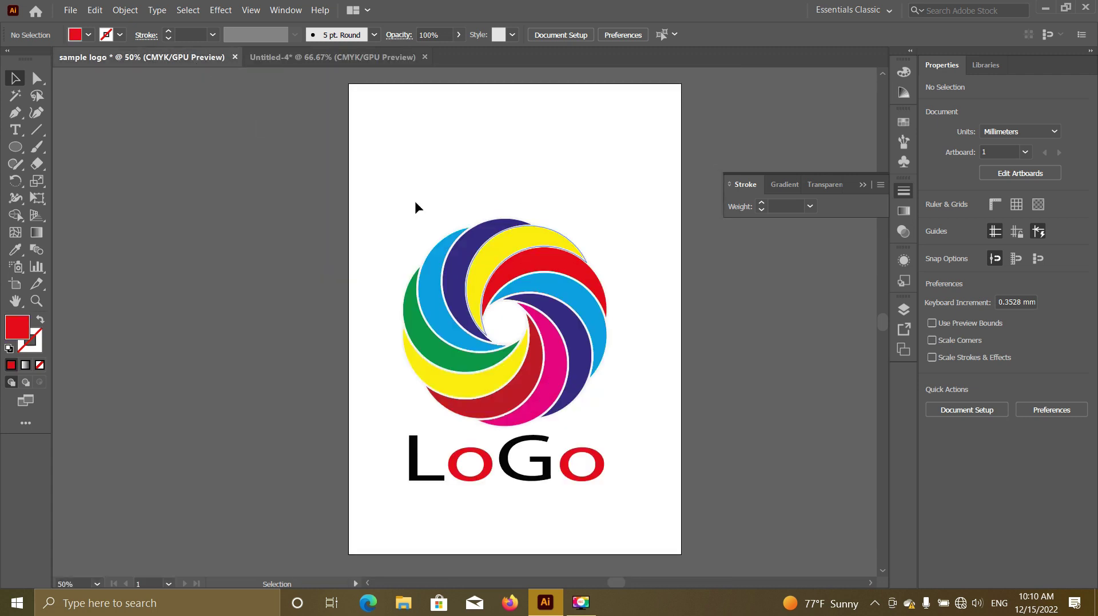
pyautogui.click(300, 57)
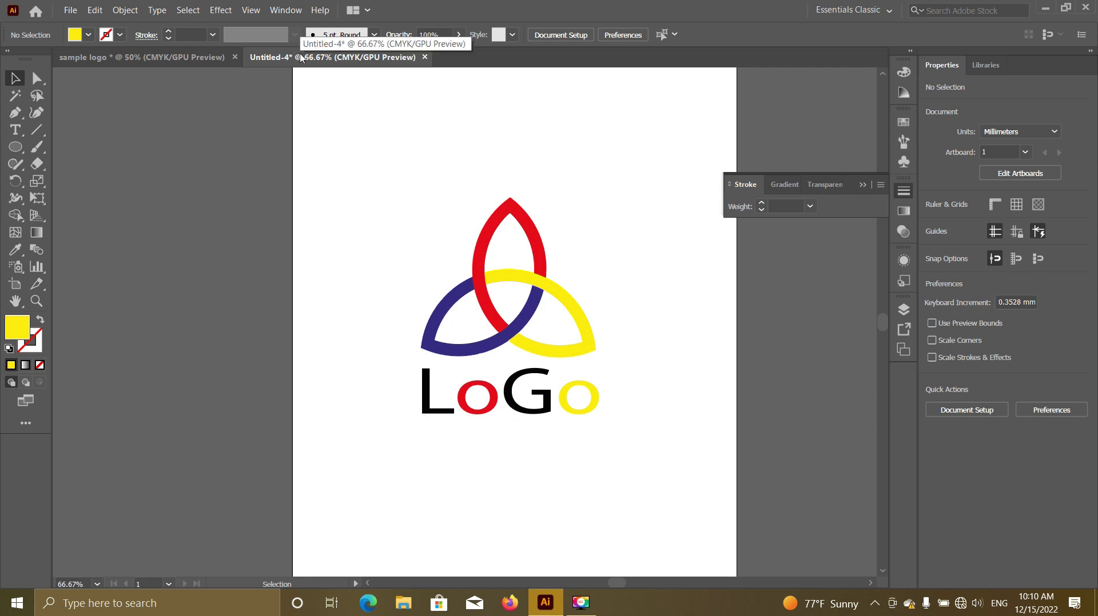